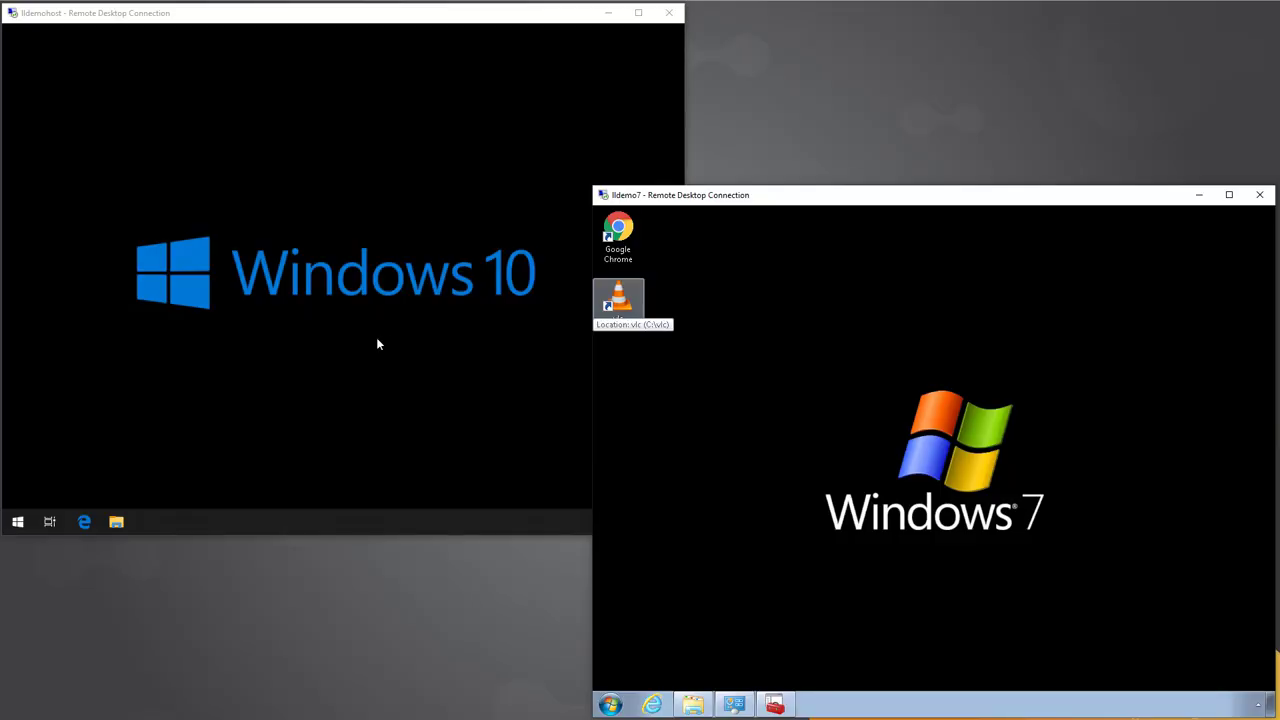
Check the Windows 10 and Windows 7 remote sessions, including the Windows 10 Start menu
click(377, 344)
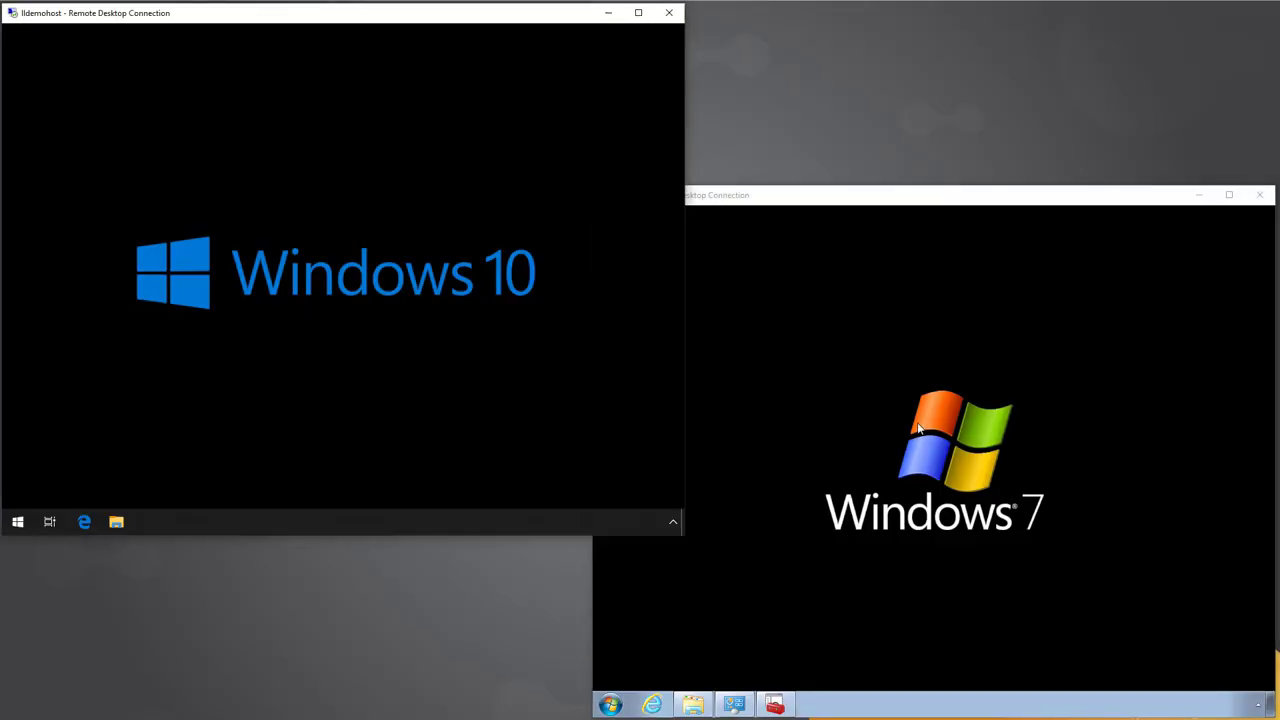
click(850, 462)
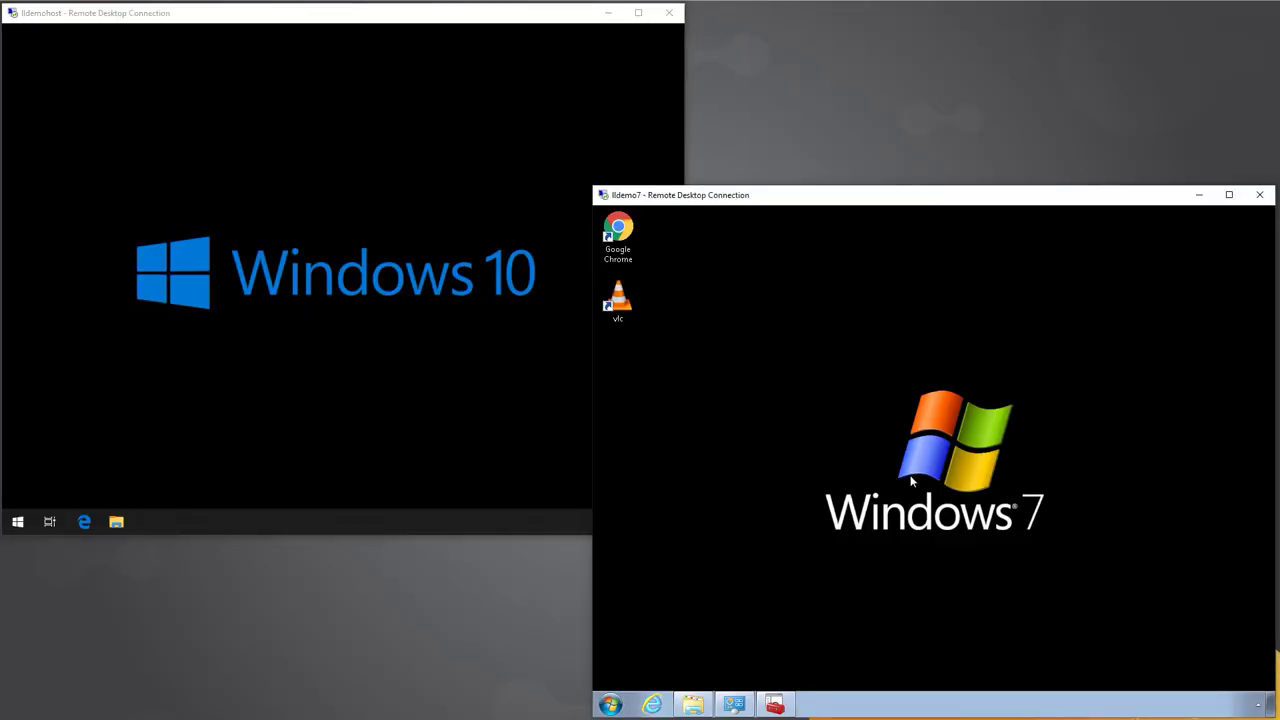
click(420, 305)
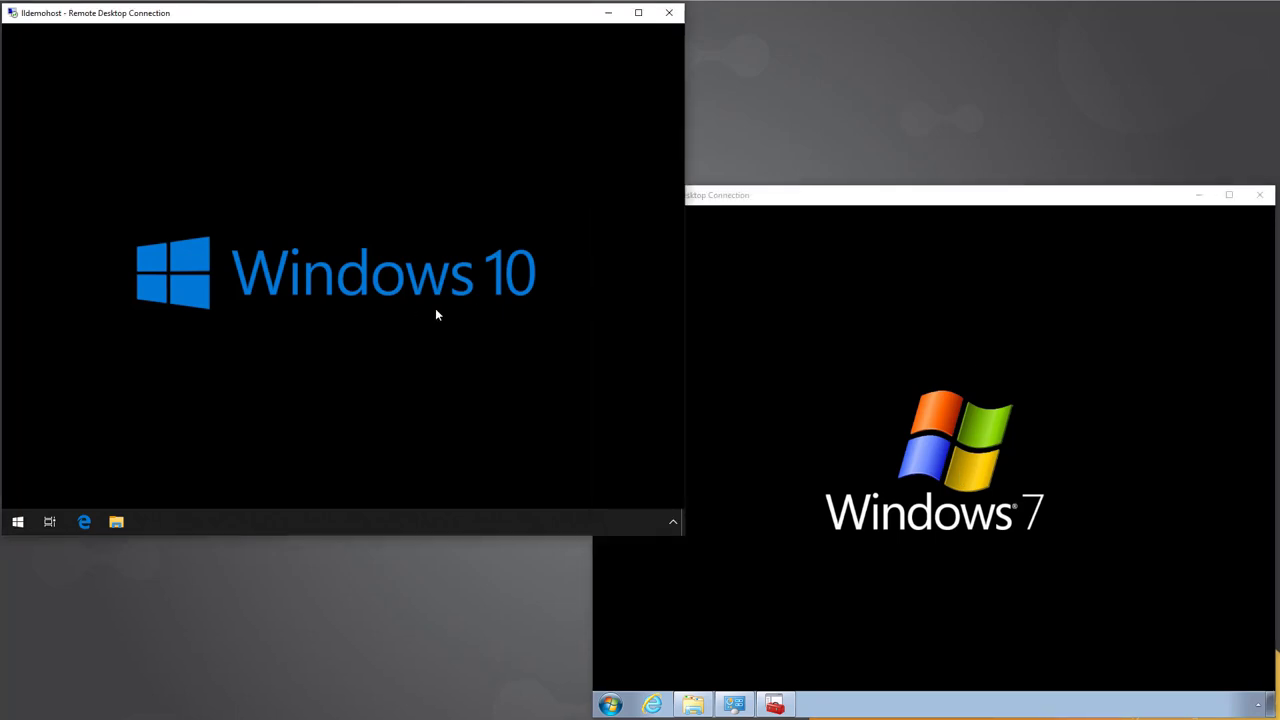
click(18, 521)
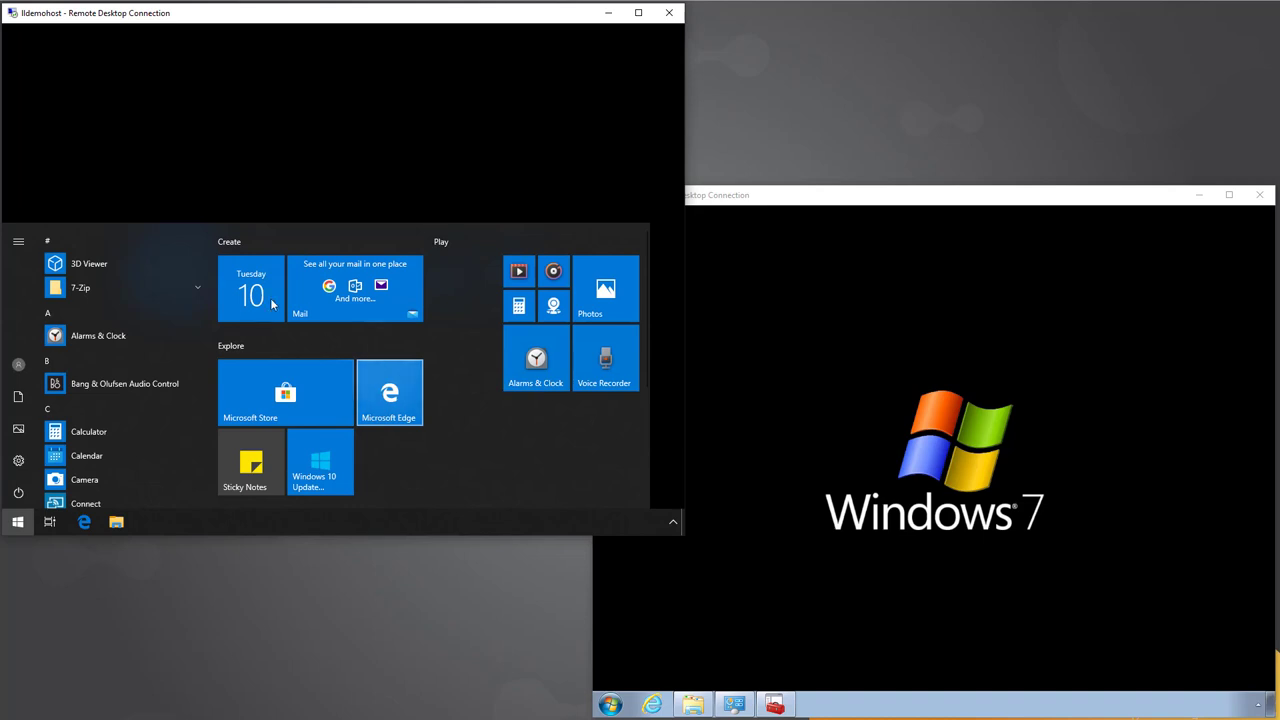
click(477, 165)
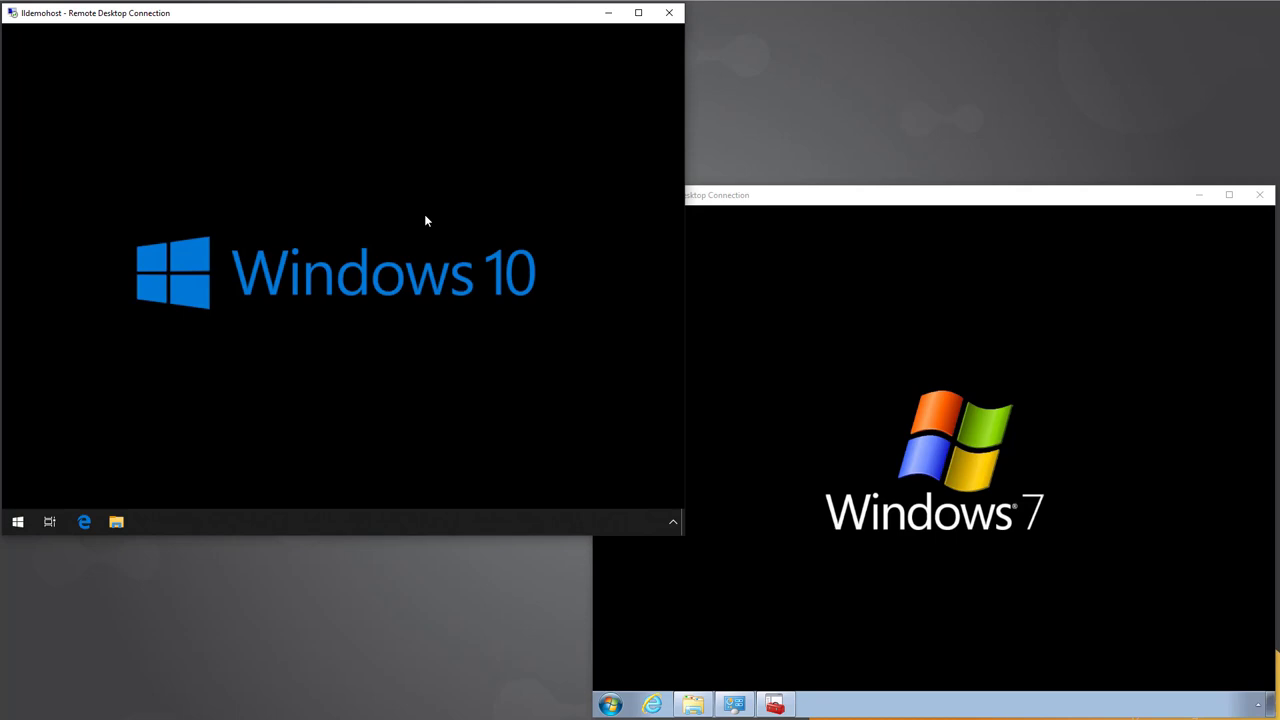
On the Windows 7 PC, load the Laplink homepage in Chrome, close Chrome, and launch VLC
click(979, 379)
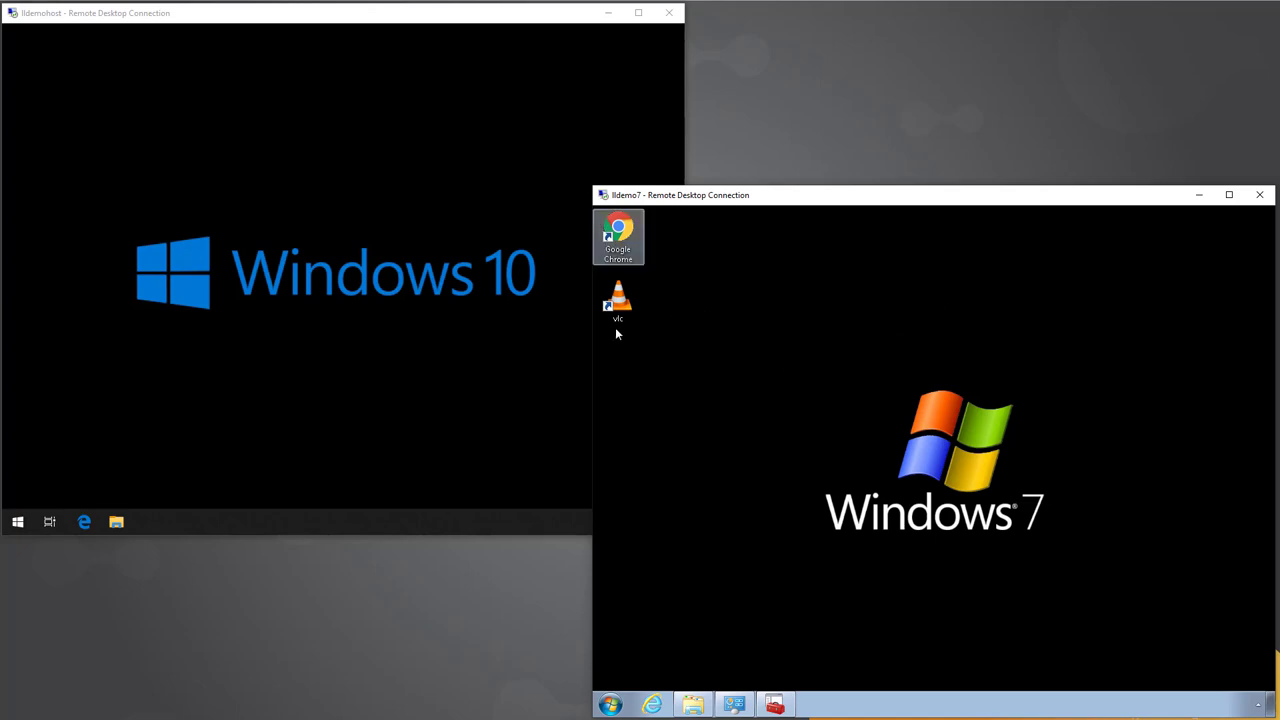
double_click(613, 242)
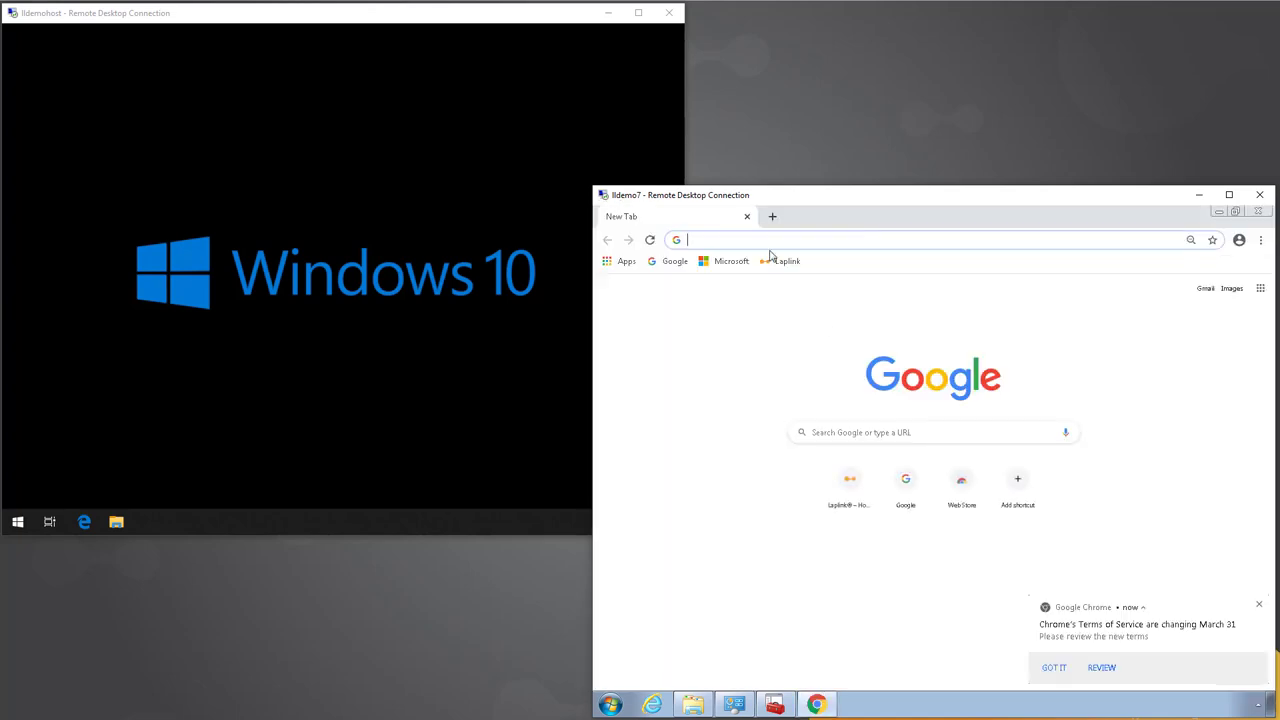
click(782, 261)
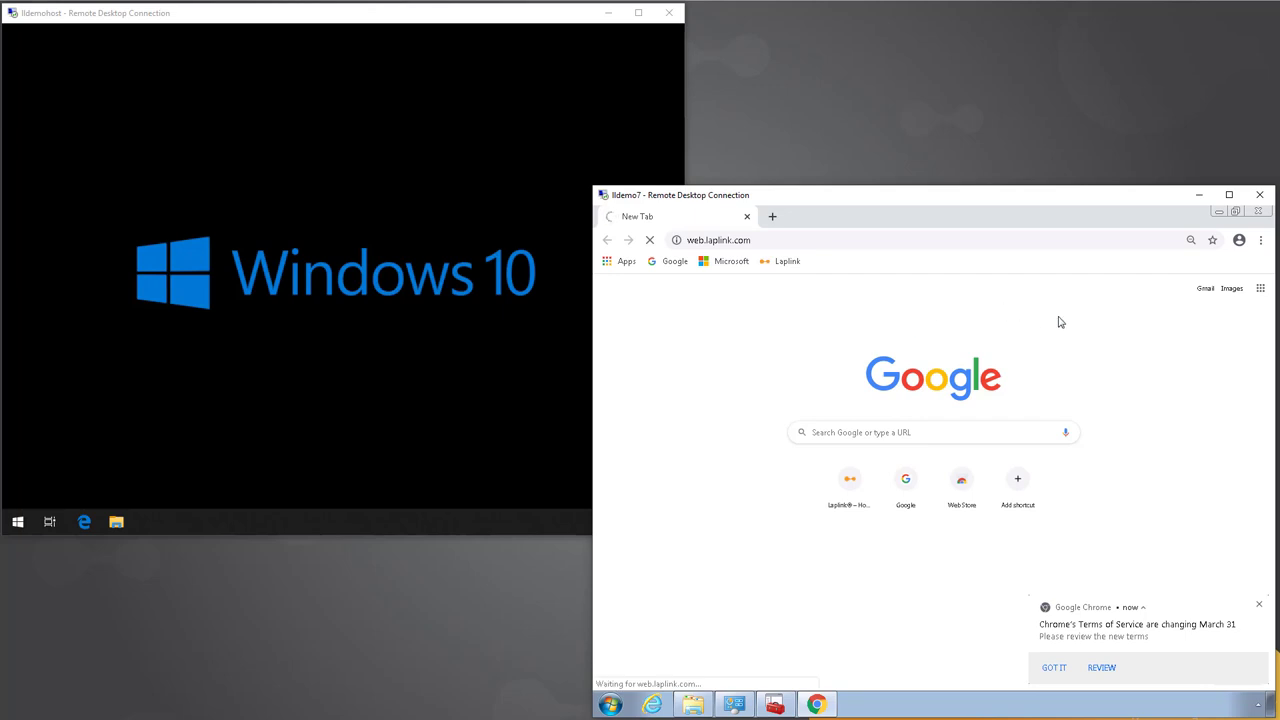
click(1258, 210)
double_click(618, 298)
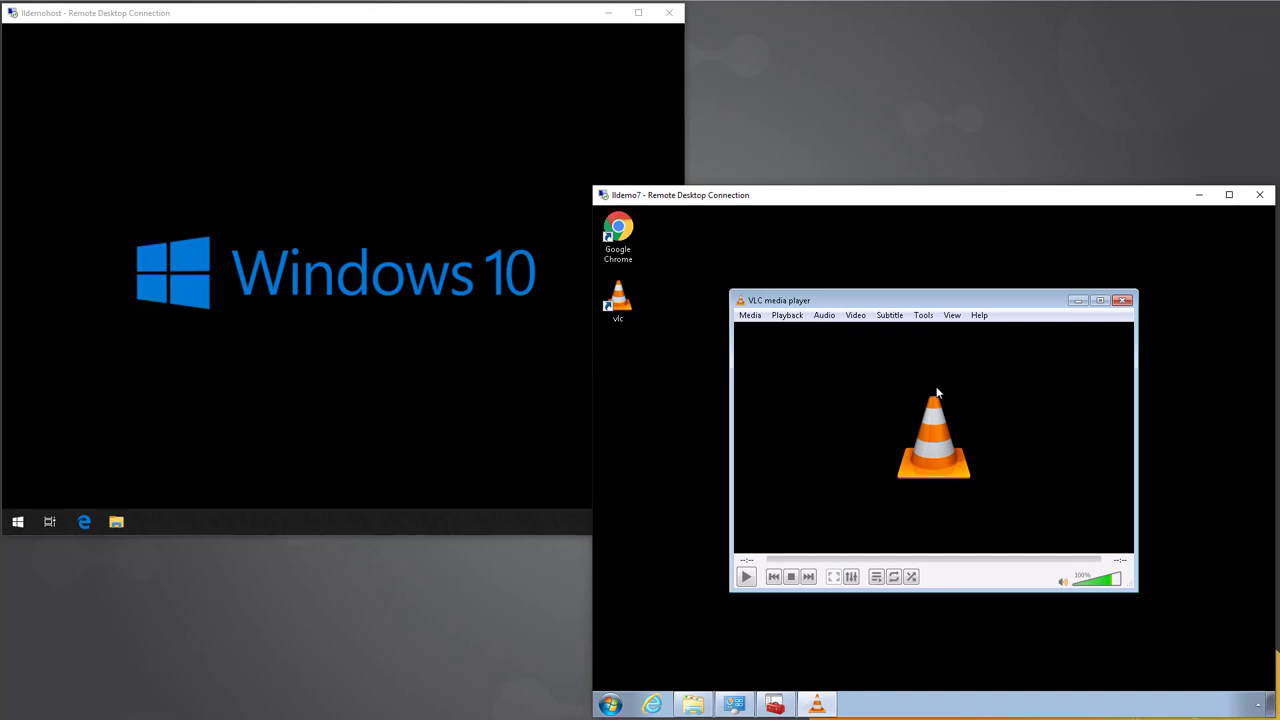
Review Programs and Features listing 7-Zip 19.00, Google Chrome and .NET Framework 4.7.2, then minimize it
click(740, 706)
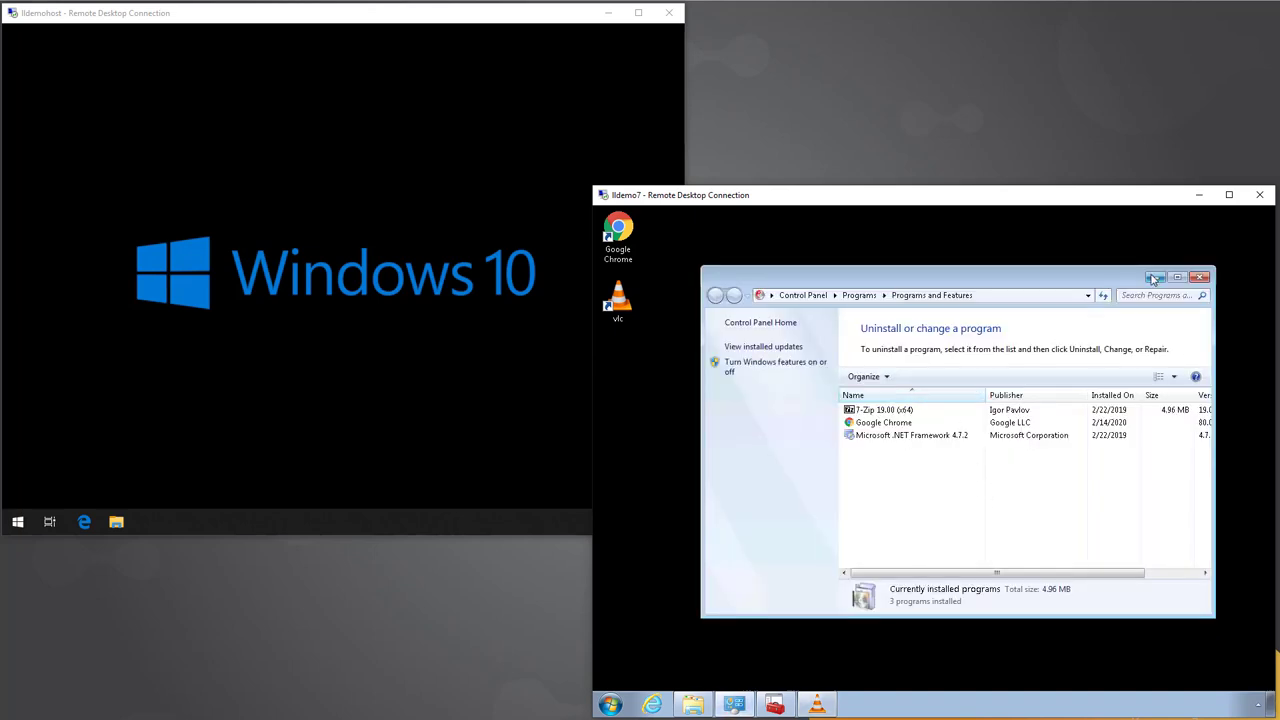
click(1155, 277)
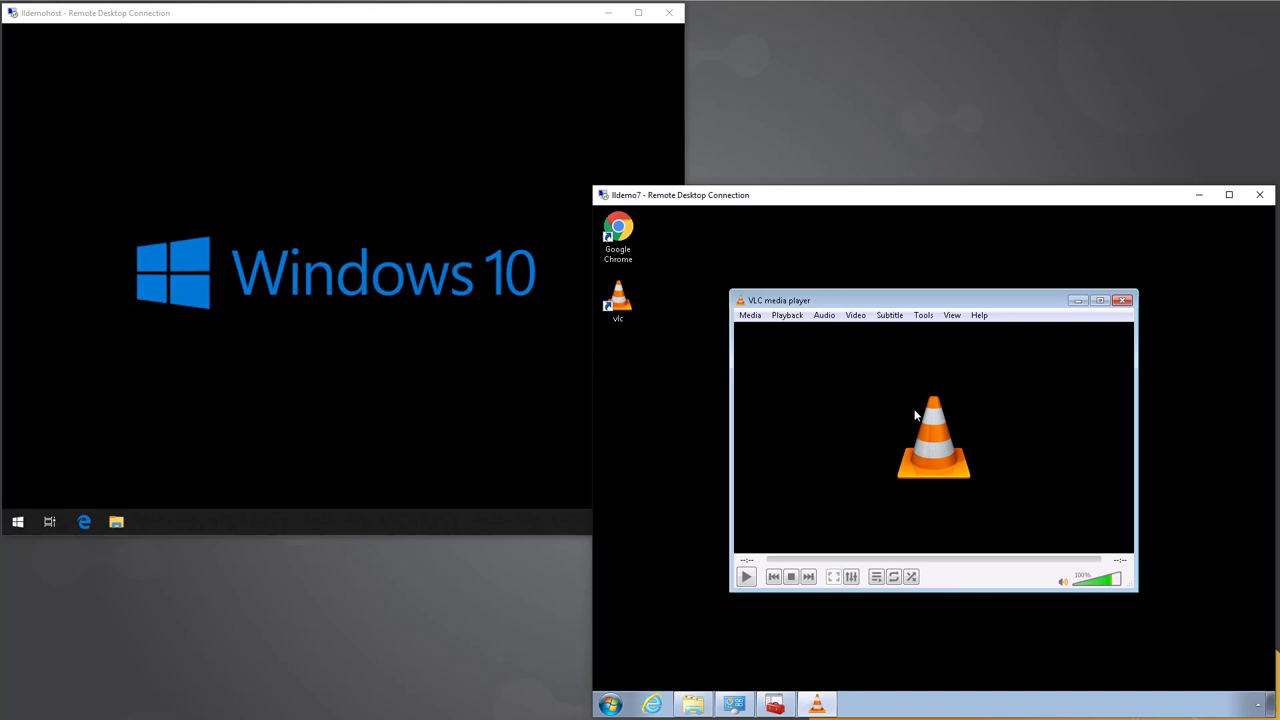
Minimize VLC, browse to FOLDER1 on New Volume (E:) showing file1.txt–file4.txt, then minimize Explorer
click(1078, 300)
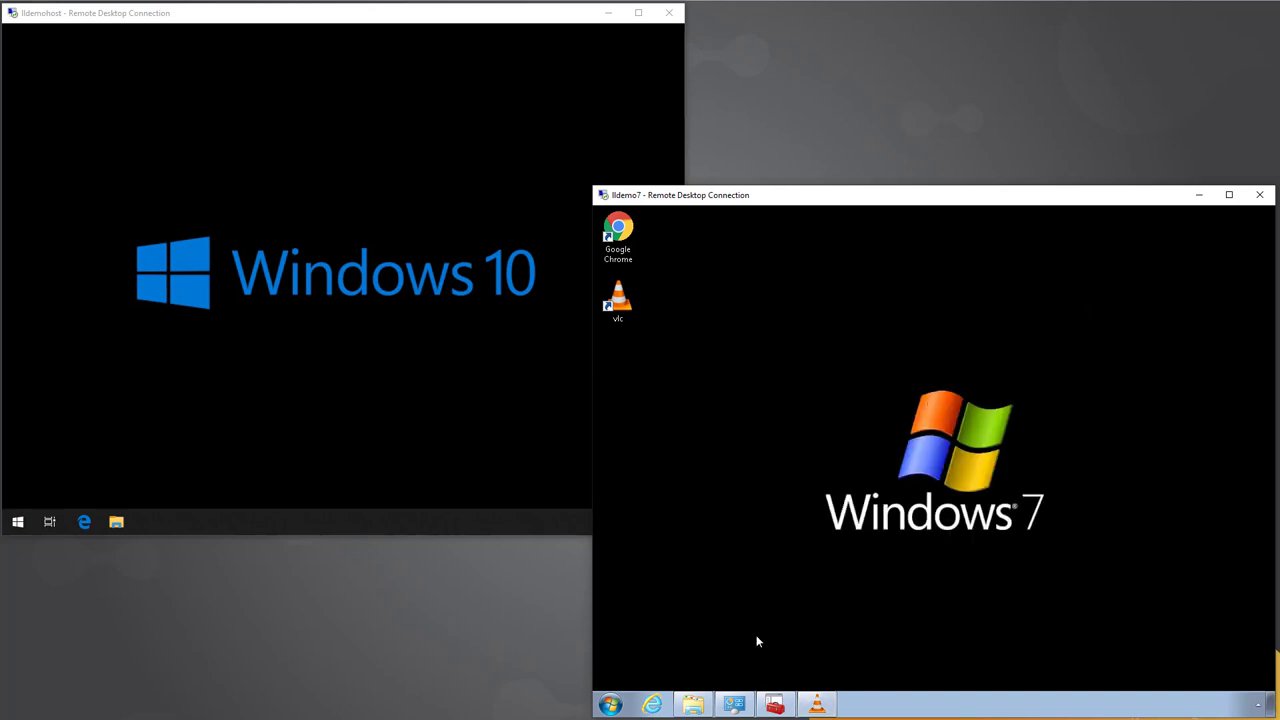
click(693, 705)
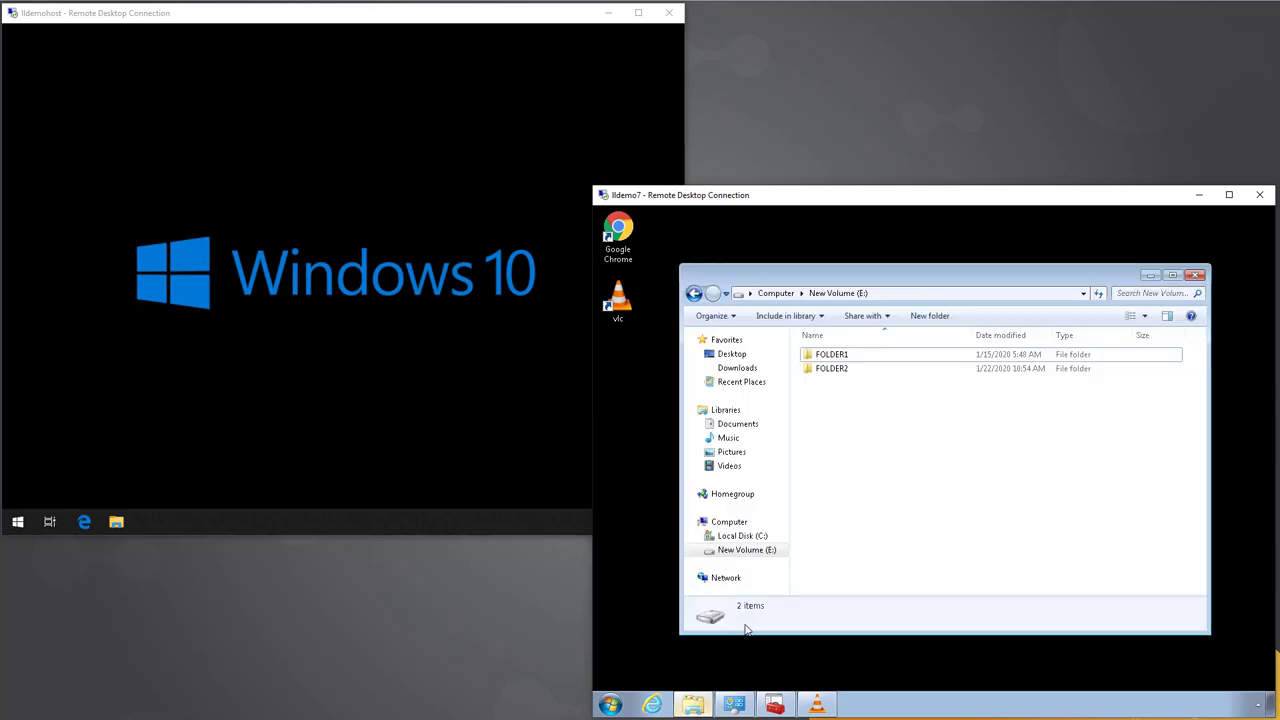
click(770, 293)
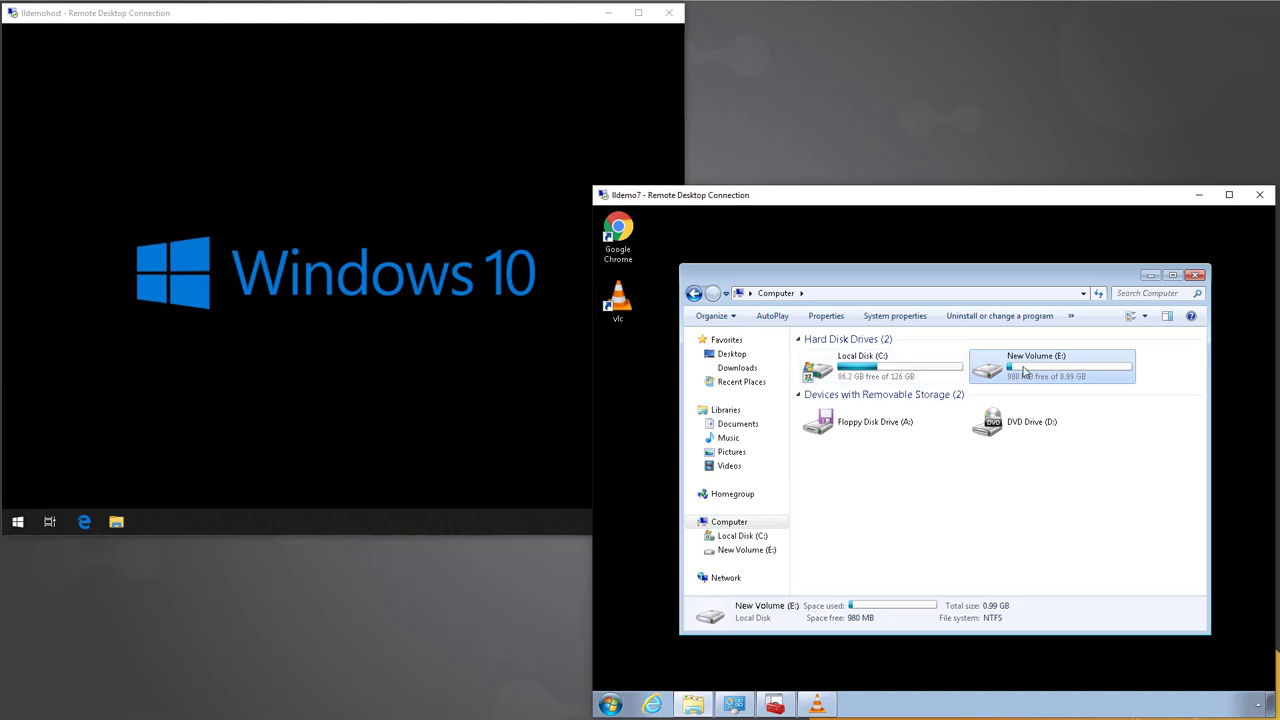
mouse_move(1022, 369)
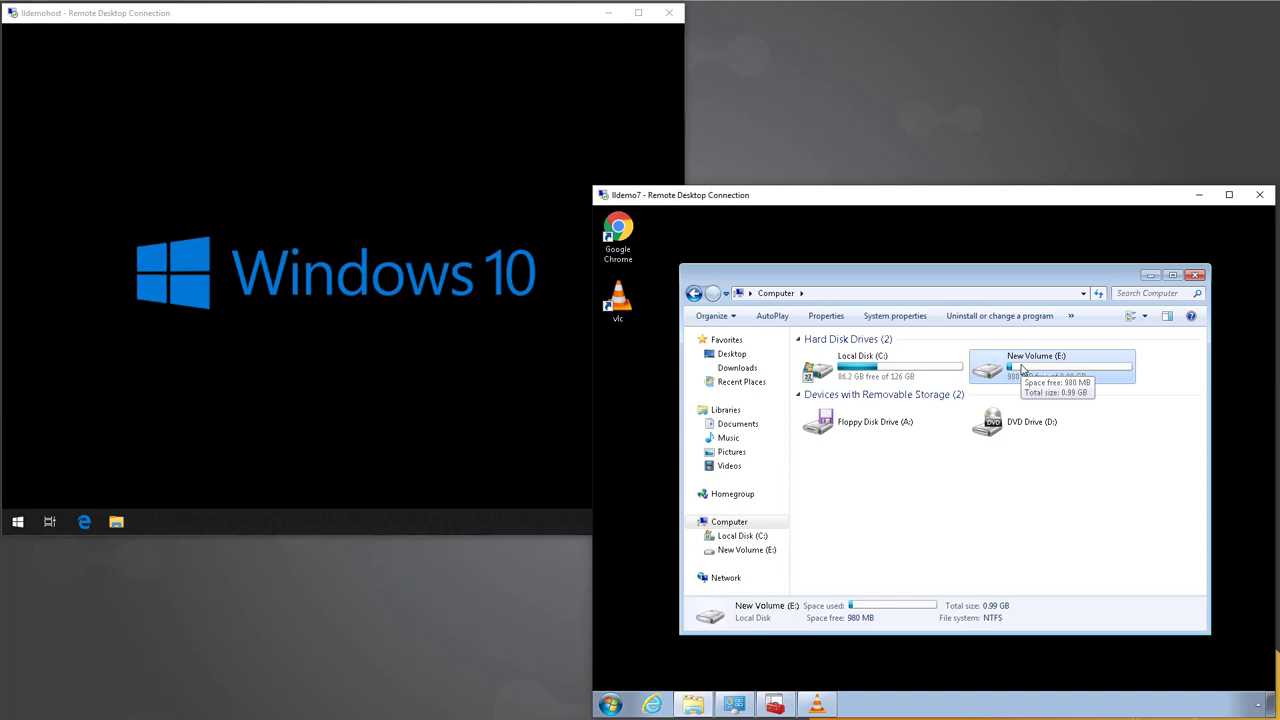
double_click(1022, 369)
double_click(852, 356)
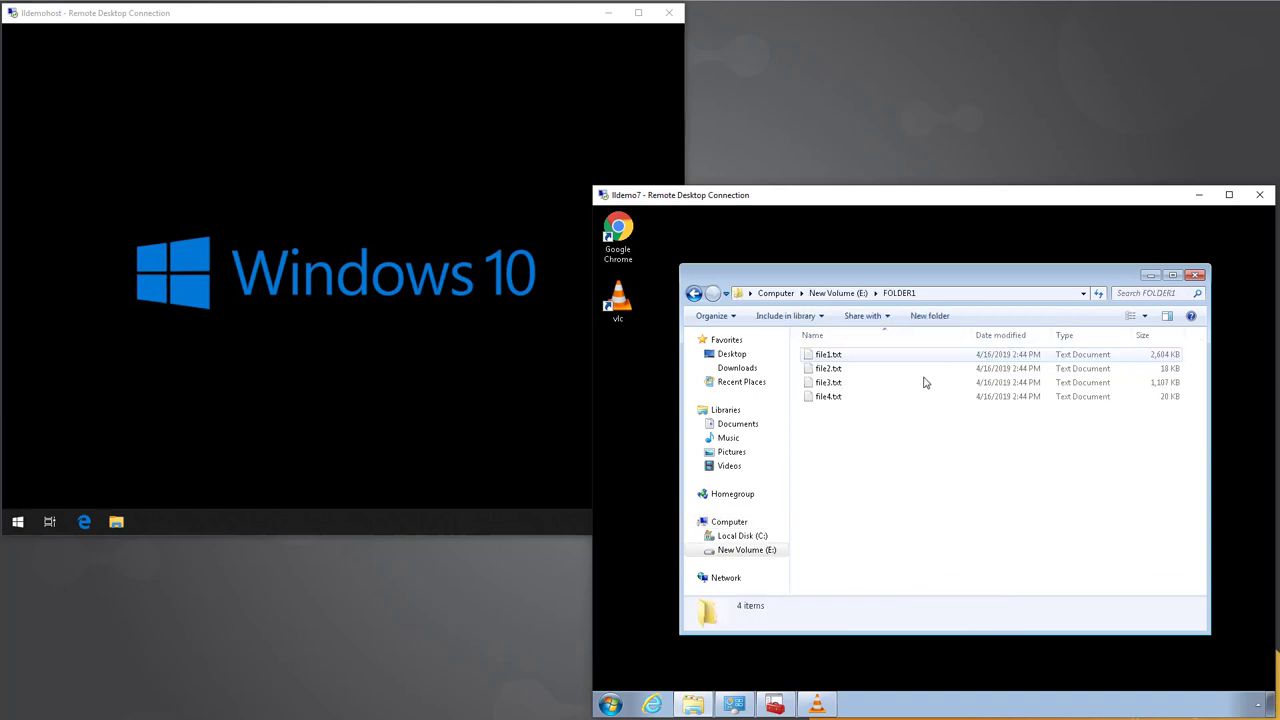
click(1151, 276)
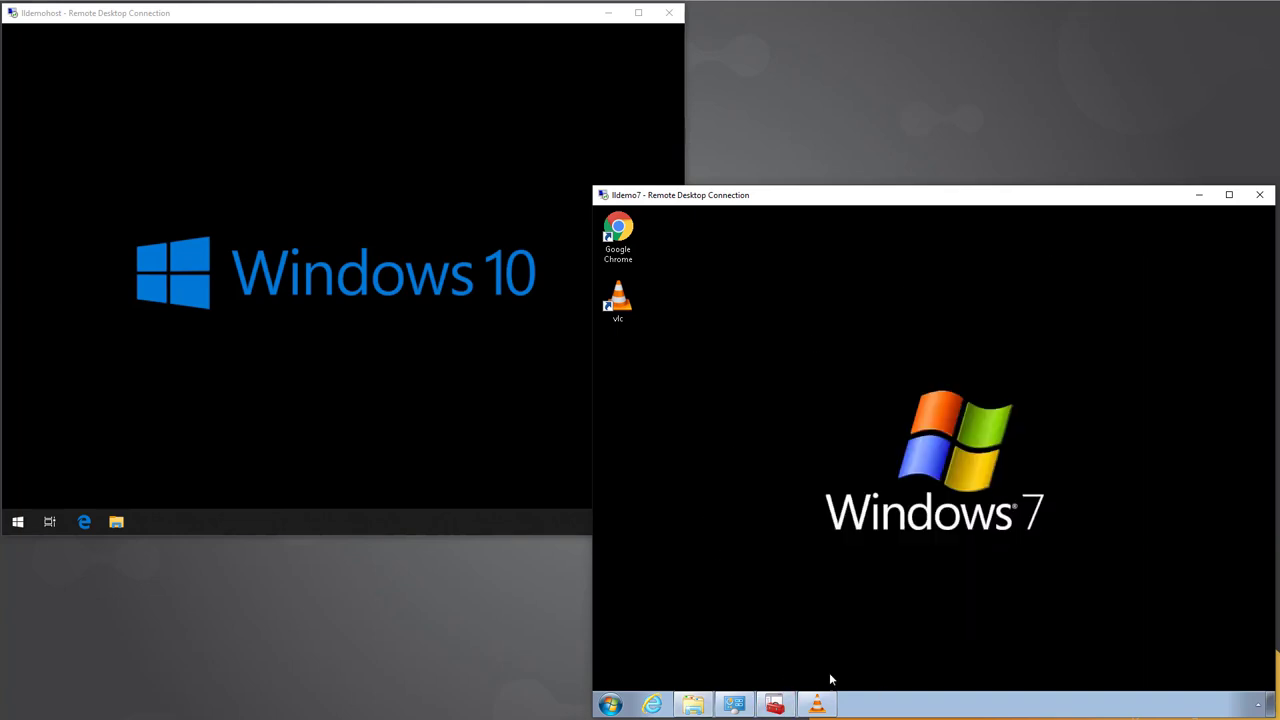
click(775, 705)
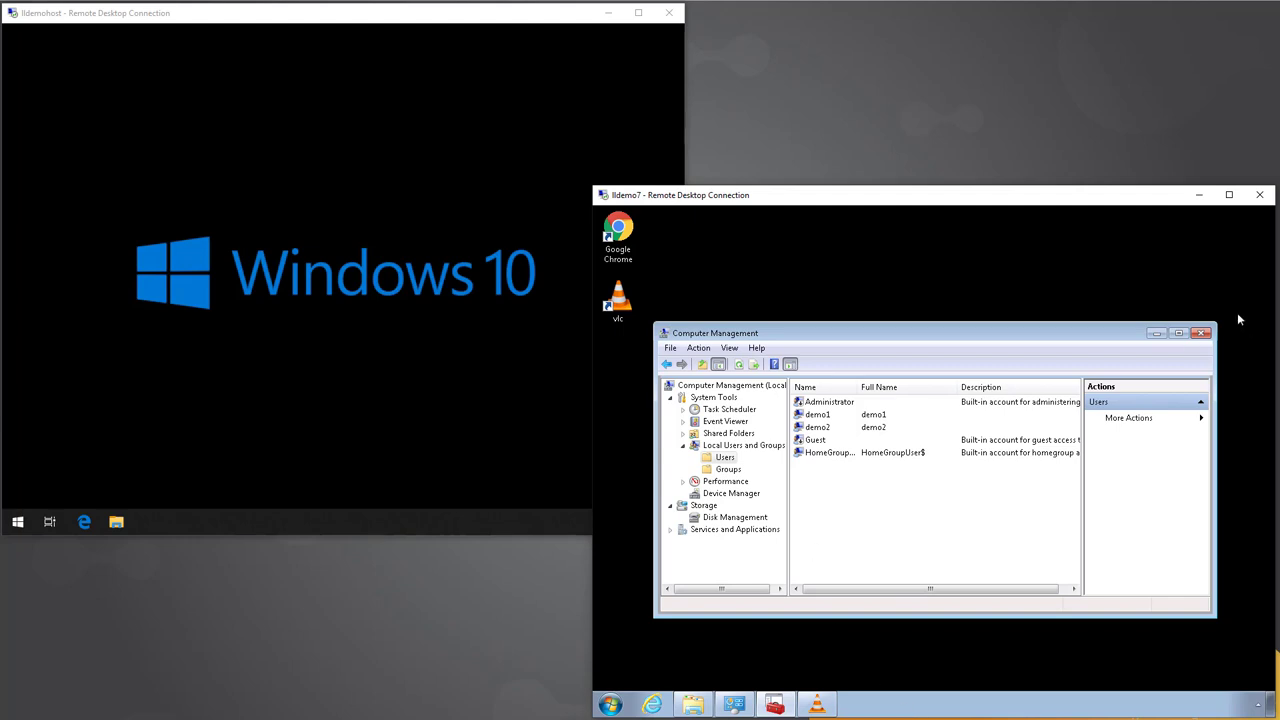
click(1156, 333)
click(738, 700)
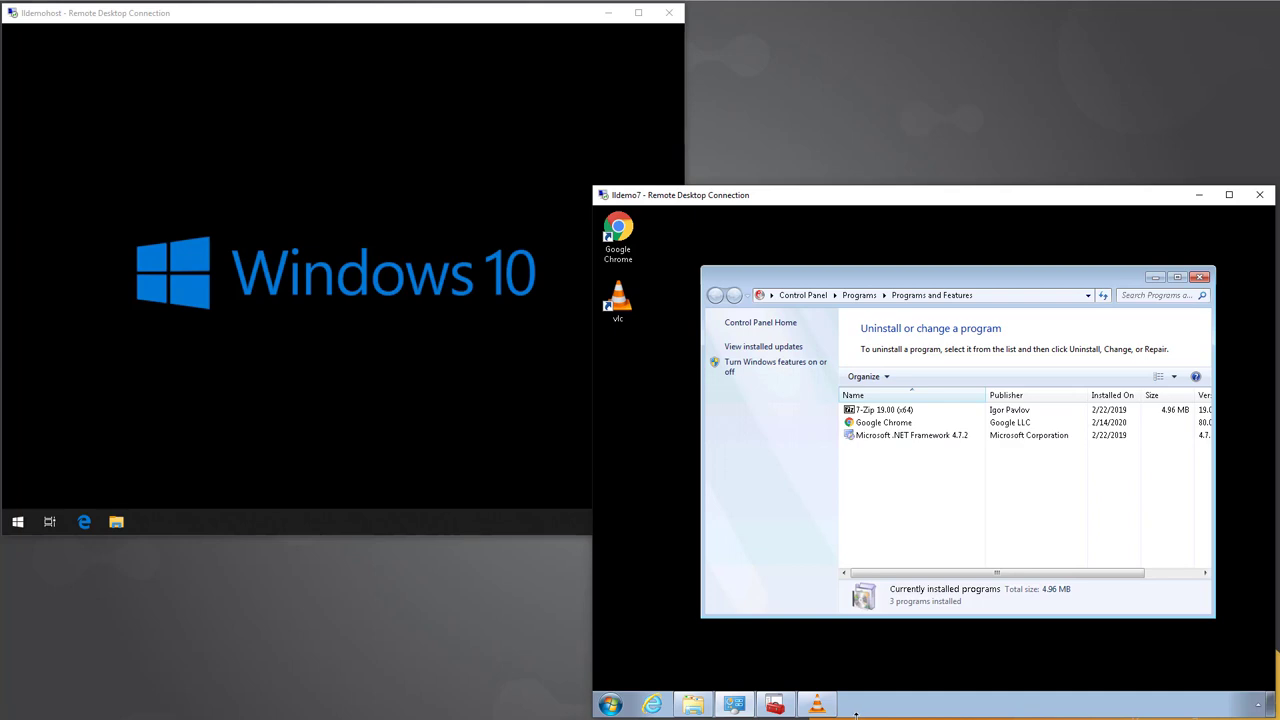
click(1003, 714)
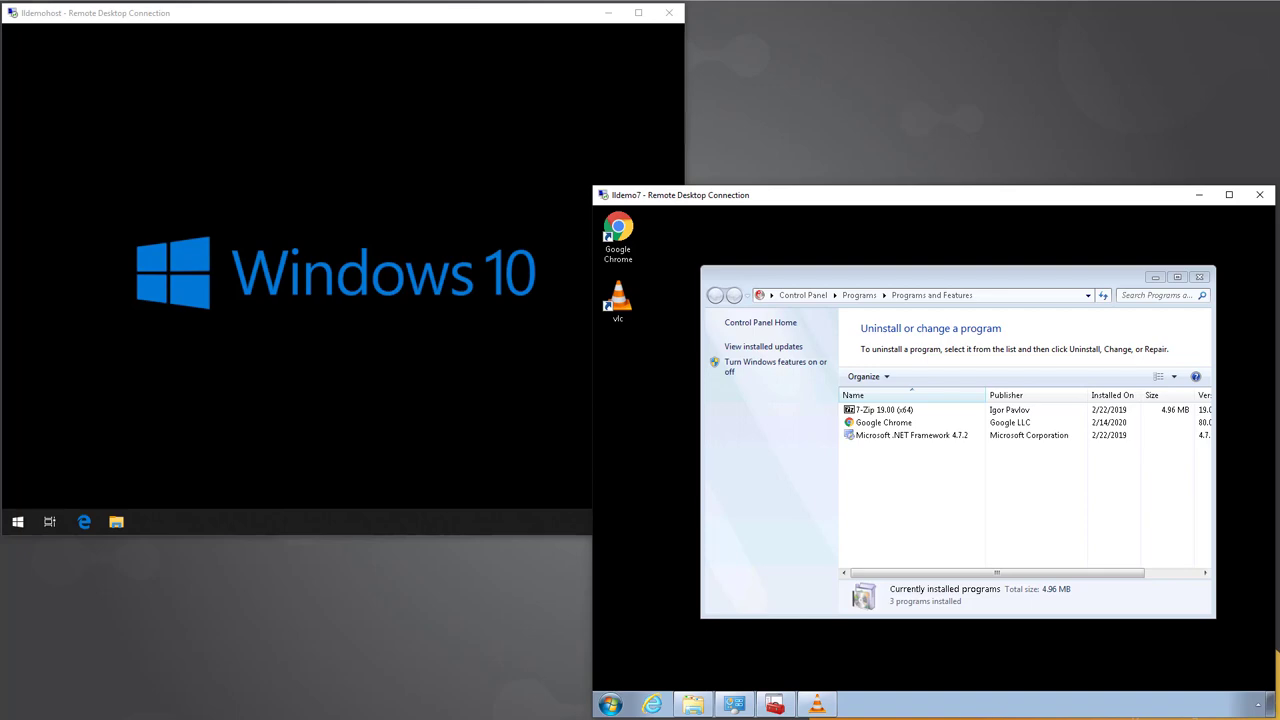
Minimize the !PCME11-DEMO folder, launch PCmover Enterprise on Windows 10, and hide Programs and Features on Windows 7
scroll(586, 348, down, 10)
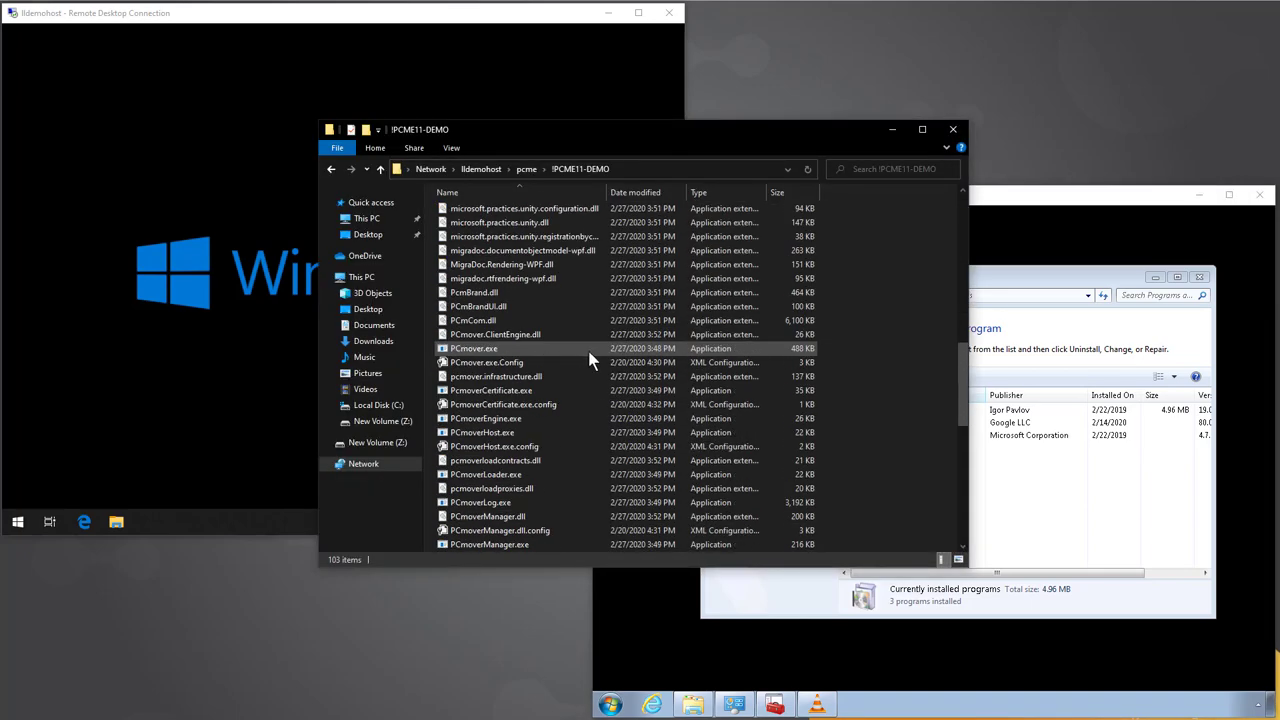
scroll(591, 345, up, 14)
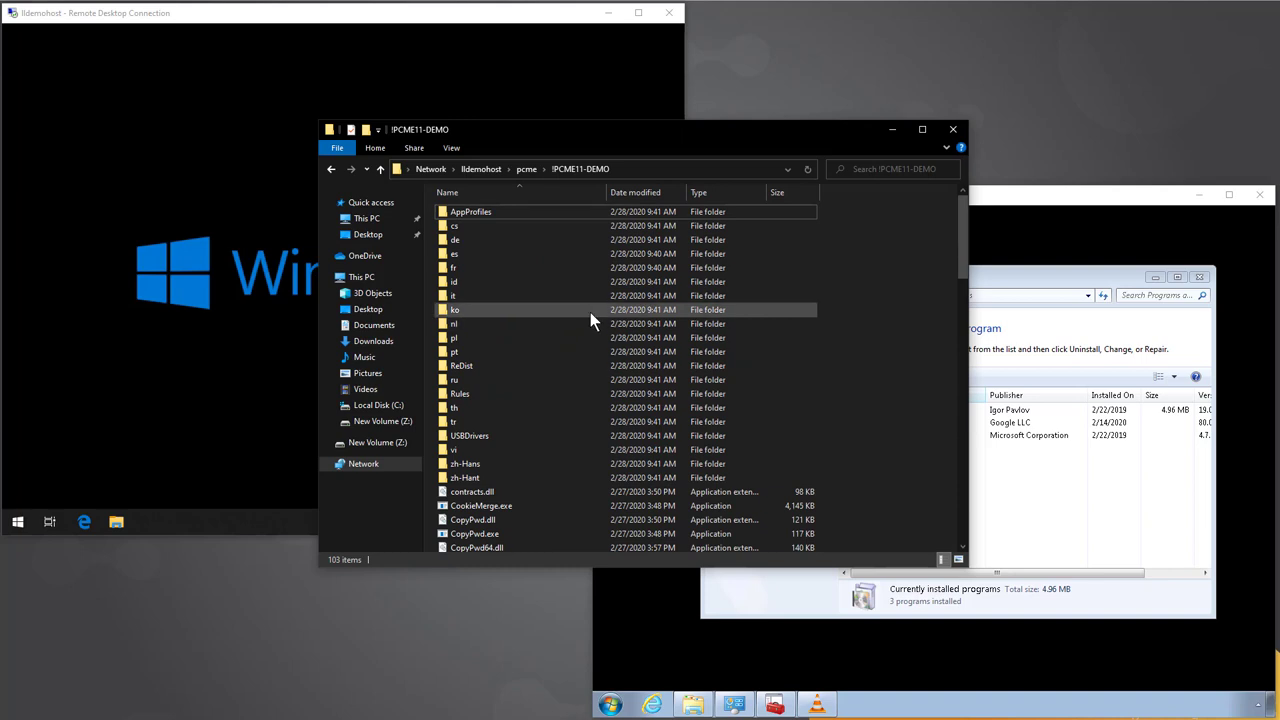
click(890, 130)
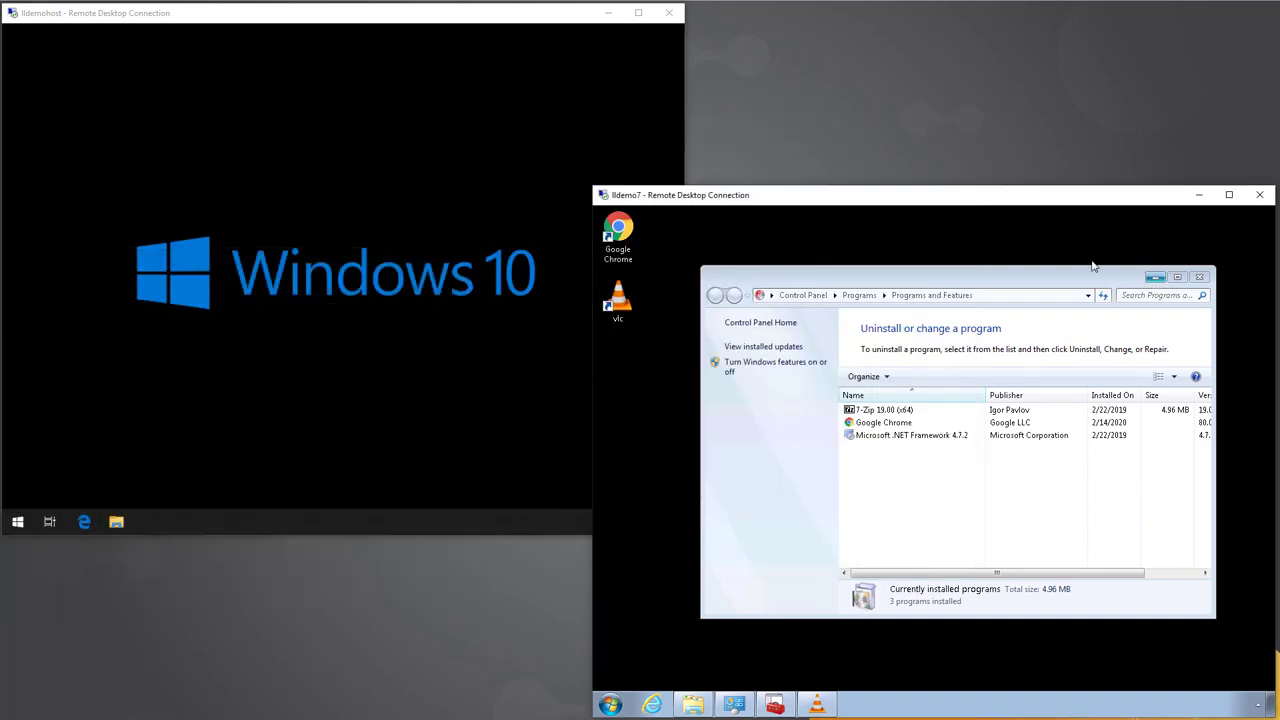
click(20, 521)
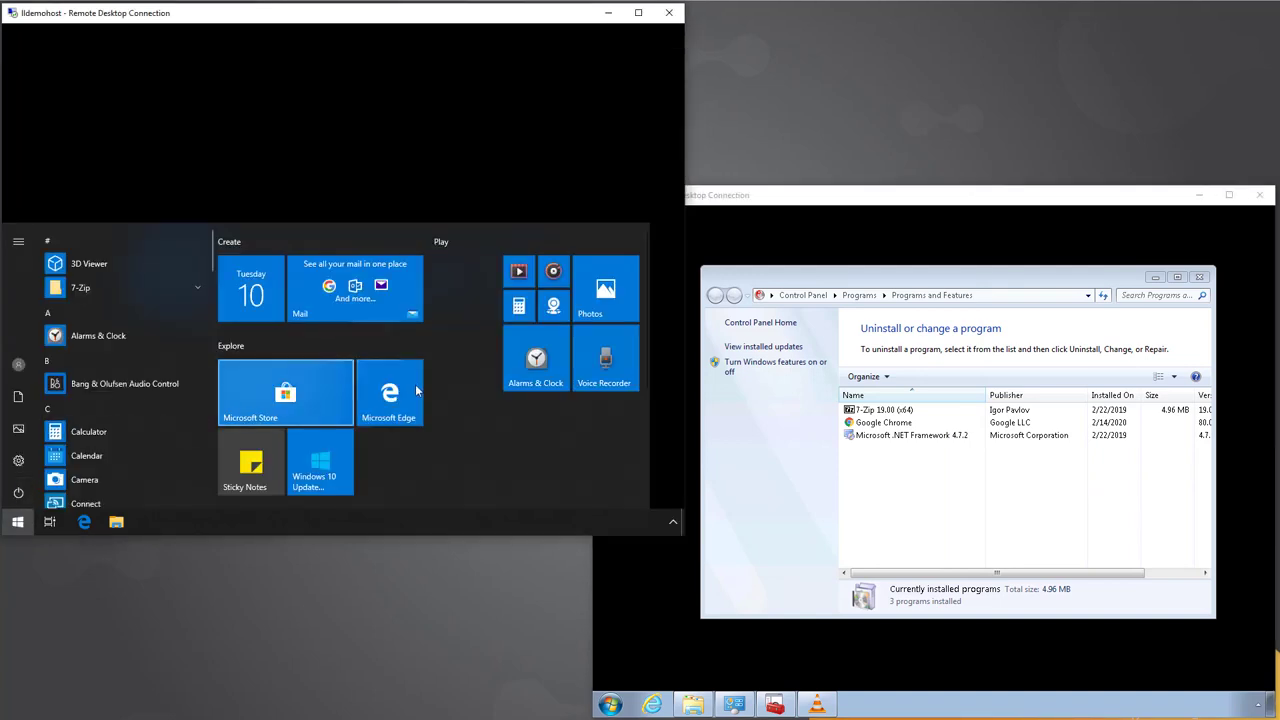
scroll(456, 417, down, 3)
click(410, 378)
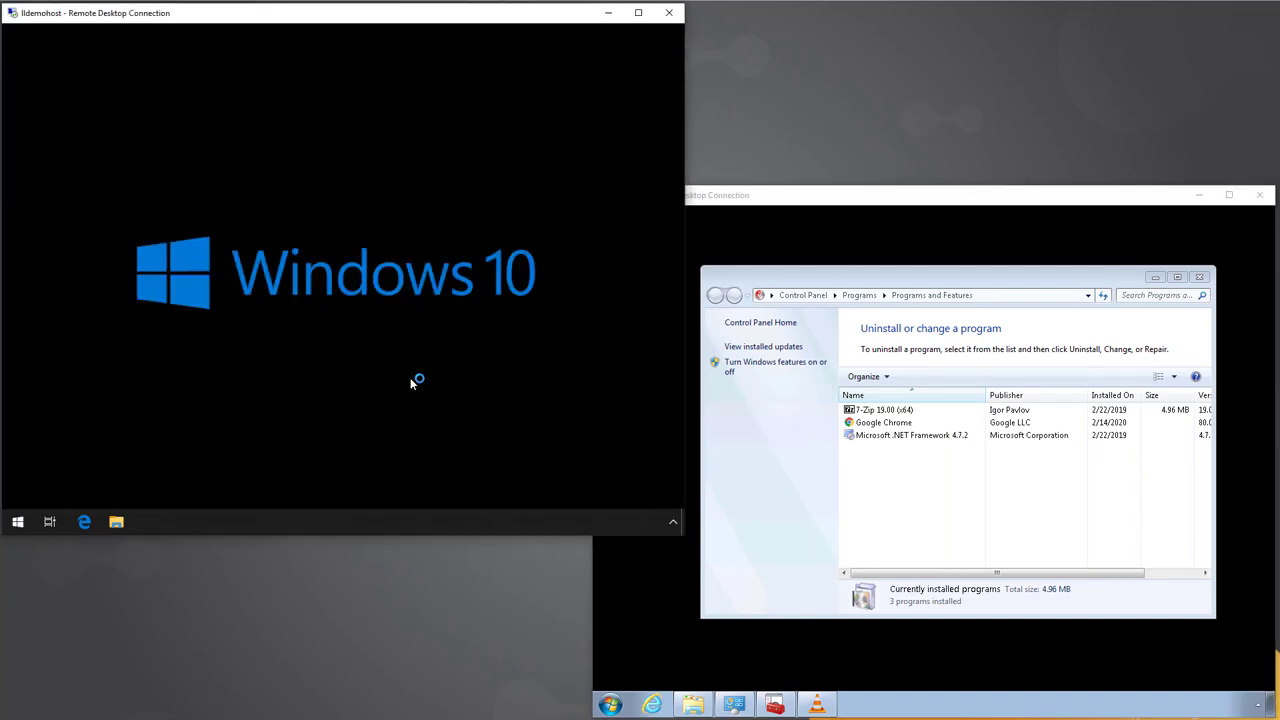
click(1155, 277)
click(610, 705)
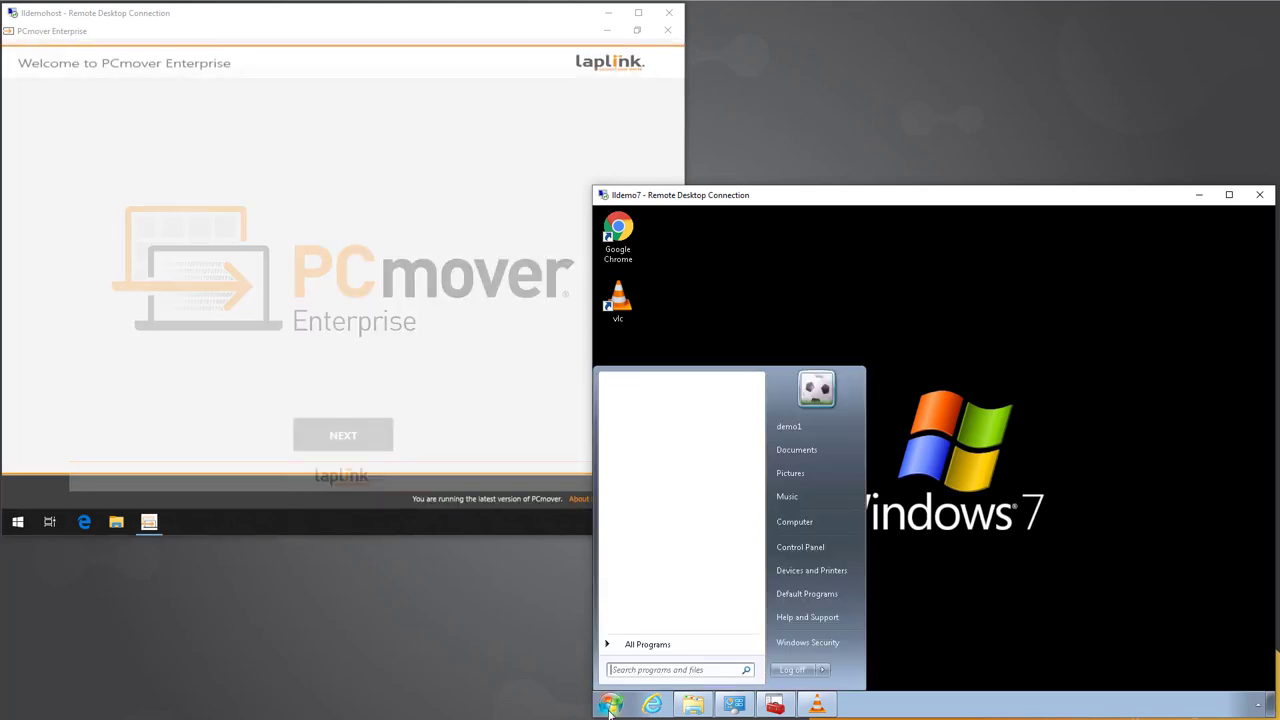
Launch PCmover Enterprise from Windows 7 All Programs and choose Transfer Between PCs
click(650, 648)
click(695, 406)
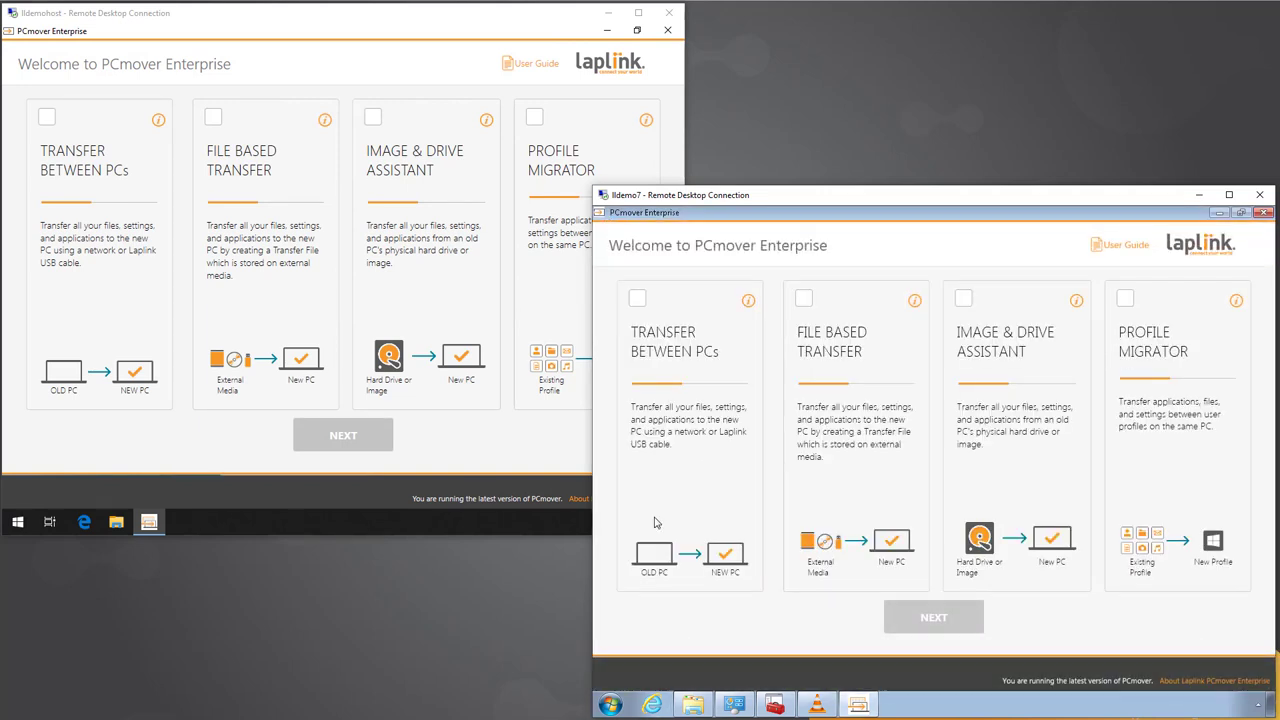
click(689, 398)
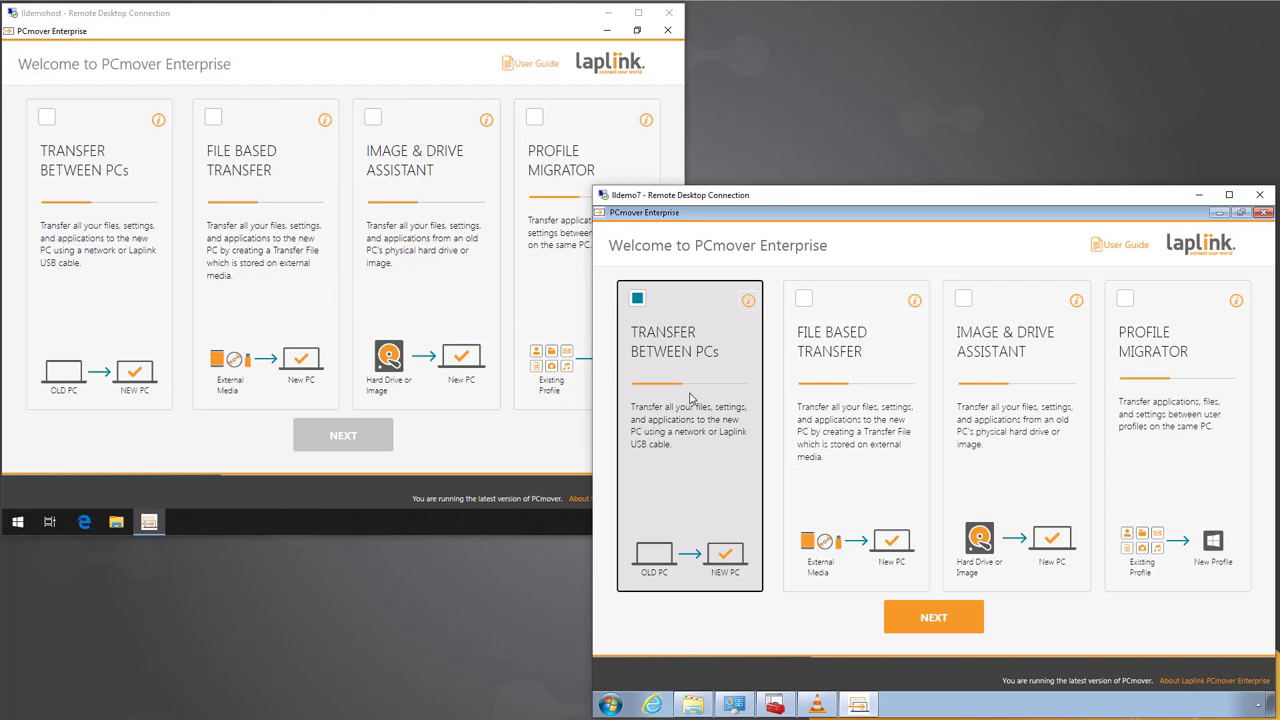
click(932, 618)
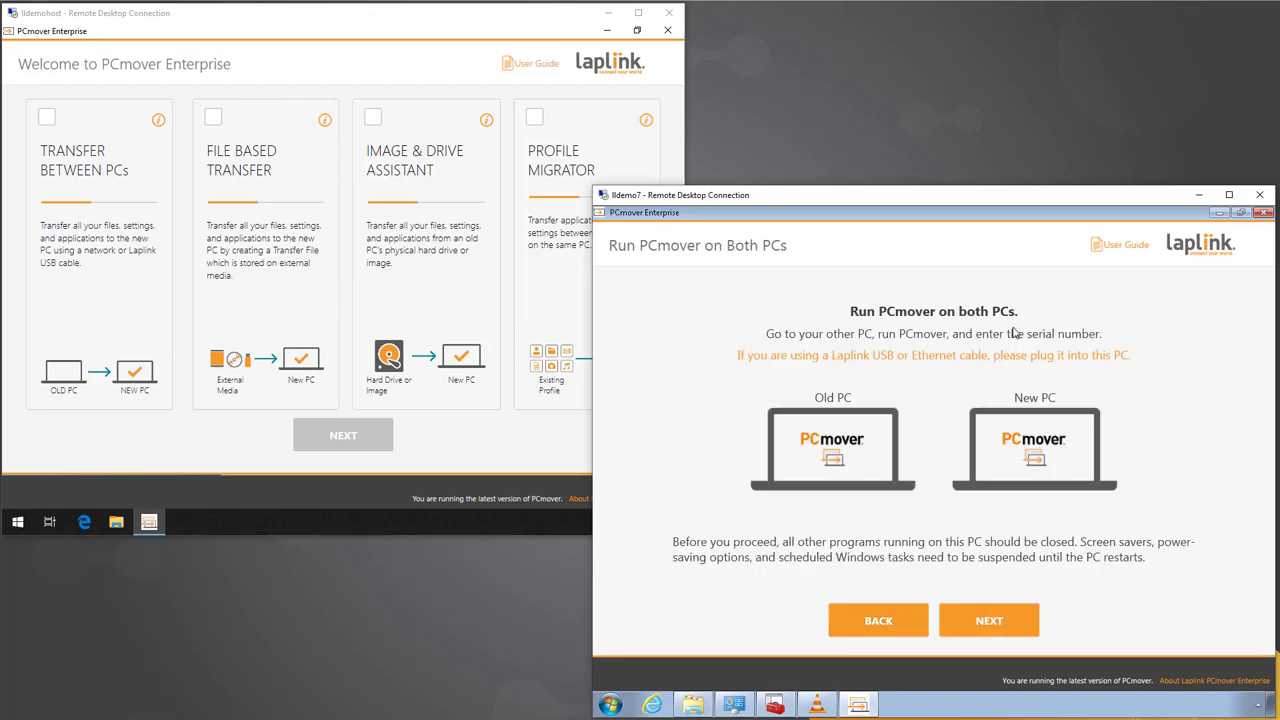
Choose Transfer Between PCs on the new PC and have the old PC search for it
click(118, 232)
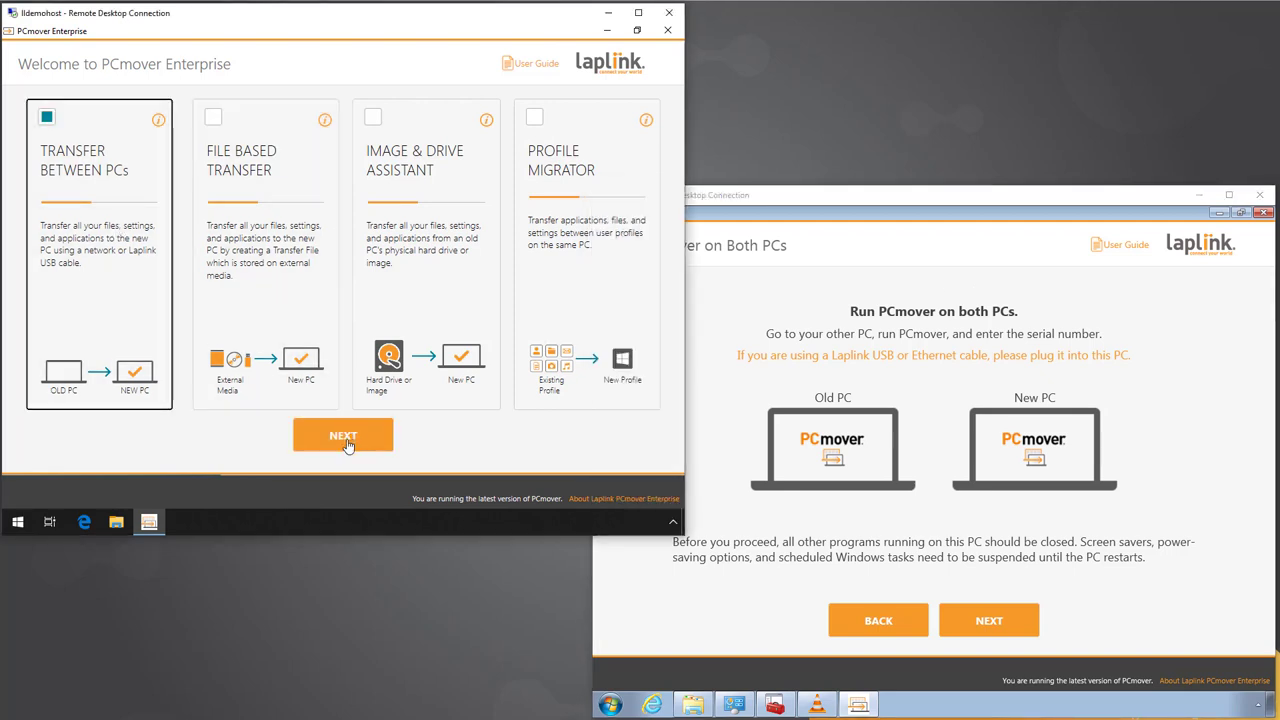
click(345, 436)
click(955, 624)
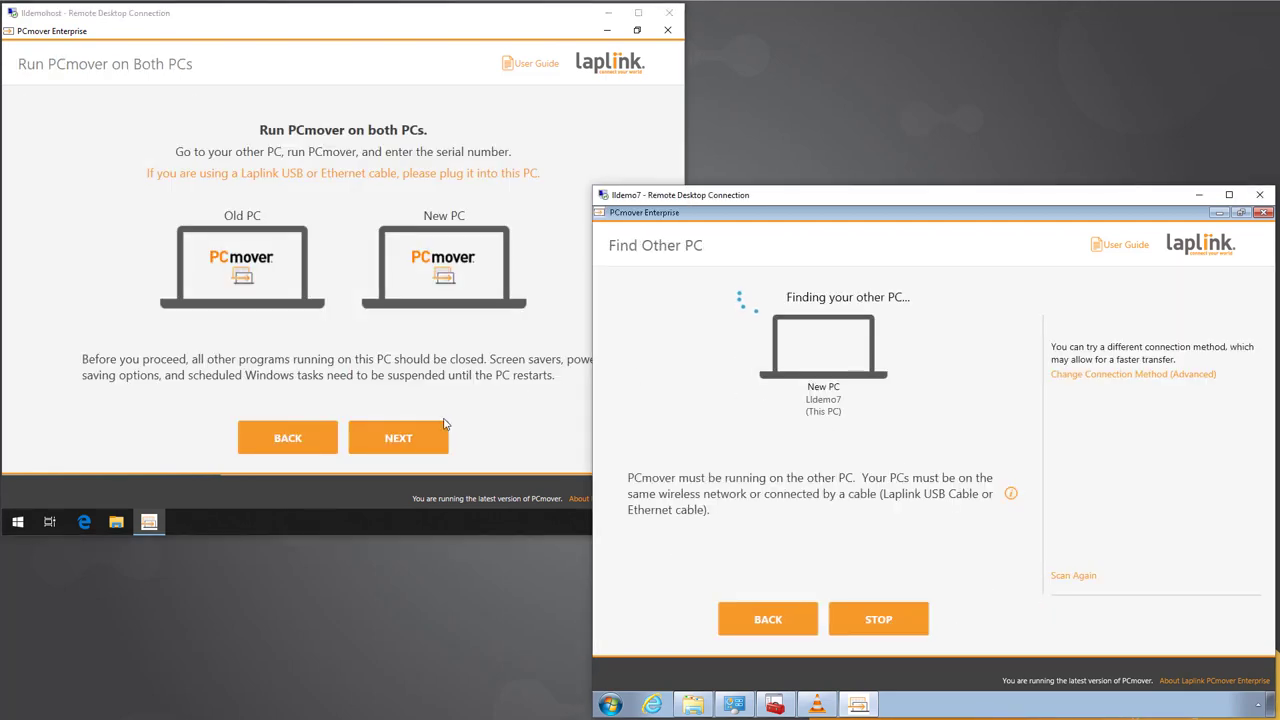
Connect Lldemo7 to Lldemohost over the secure LAN, confirm old-to-new direction, then minimize lldemo7's session
click(392, 445)
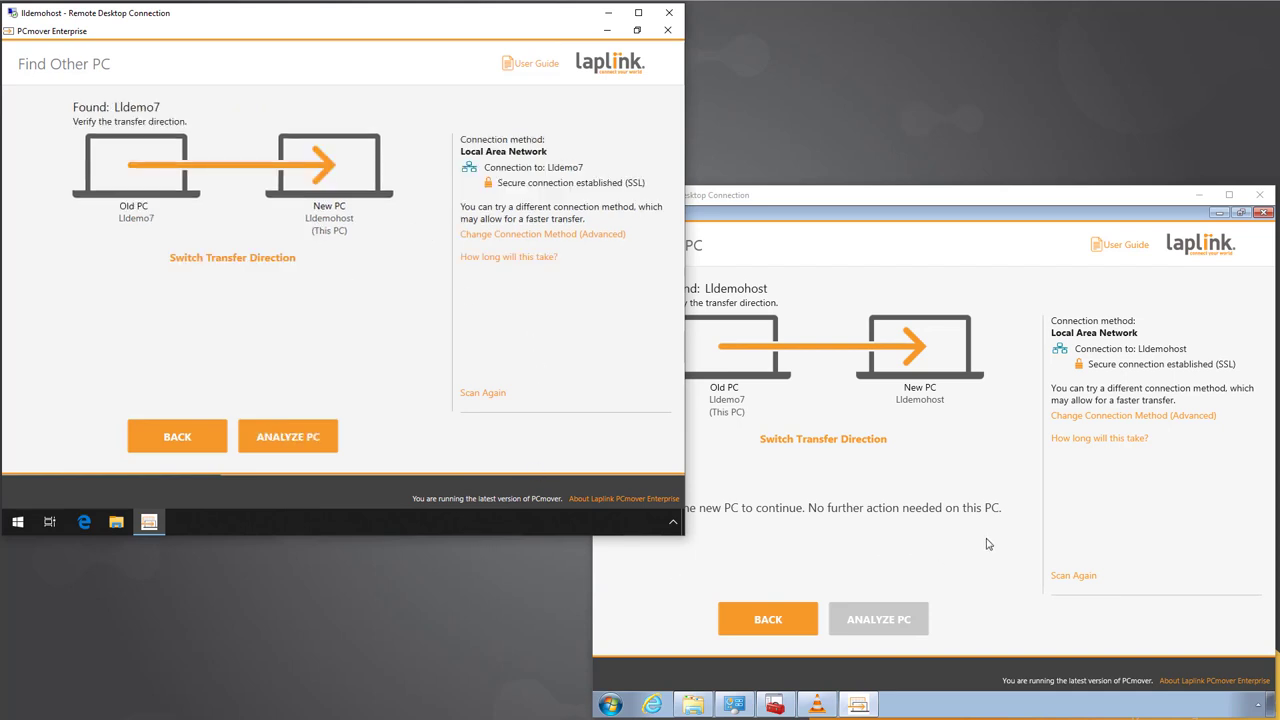
click(928, 510)
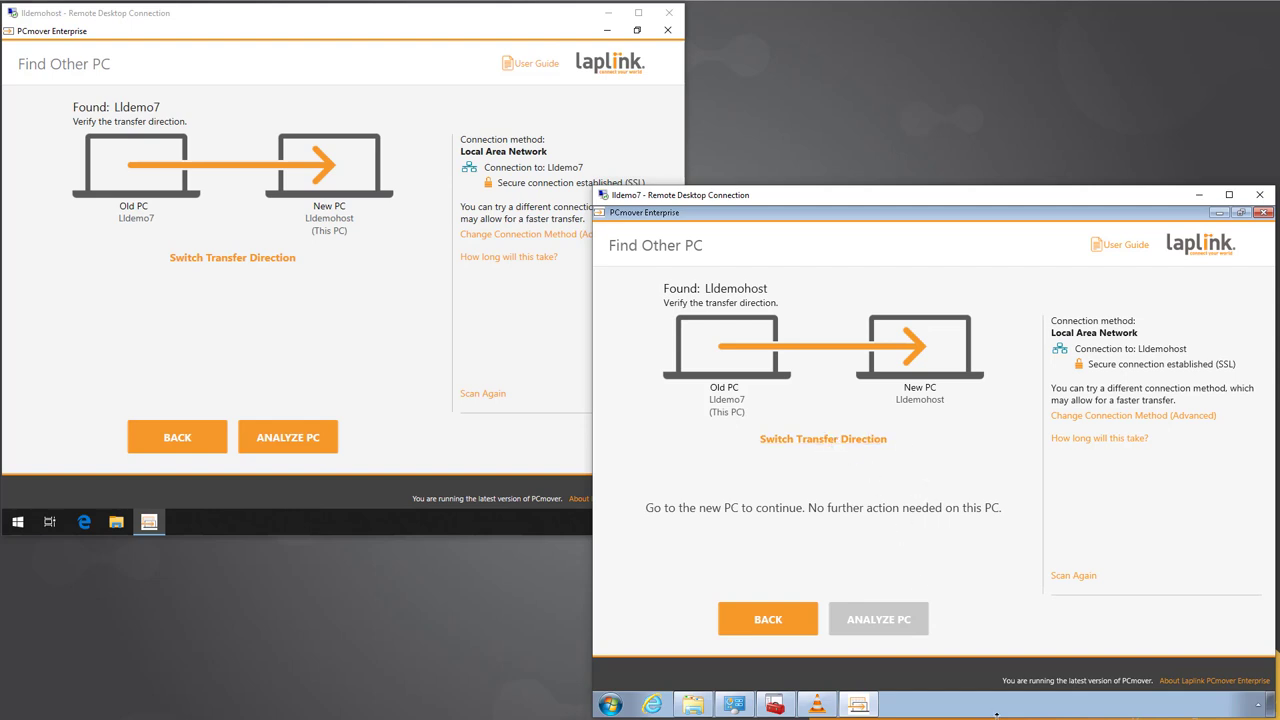
click(1198, 195)
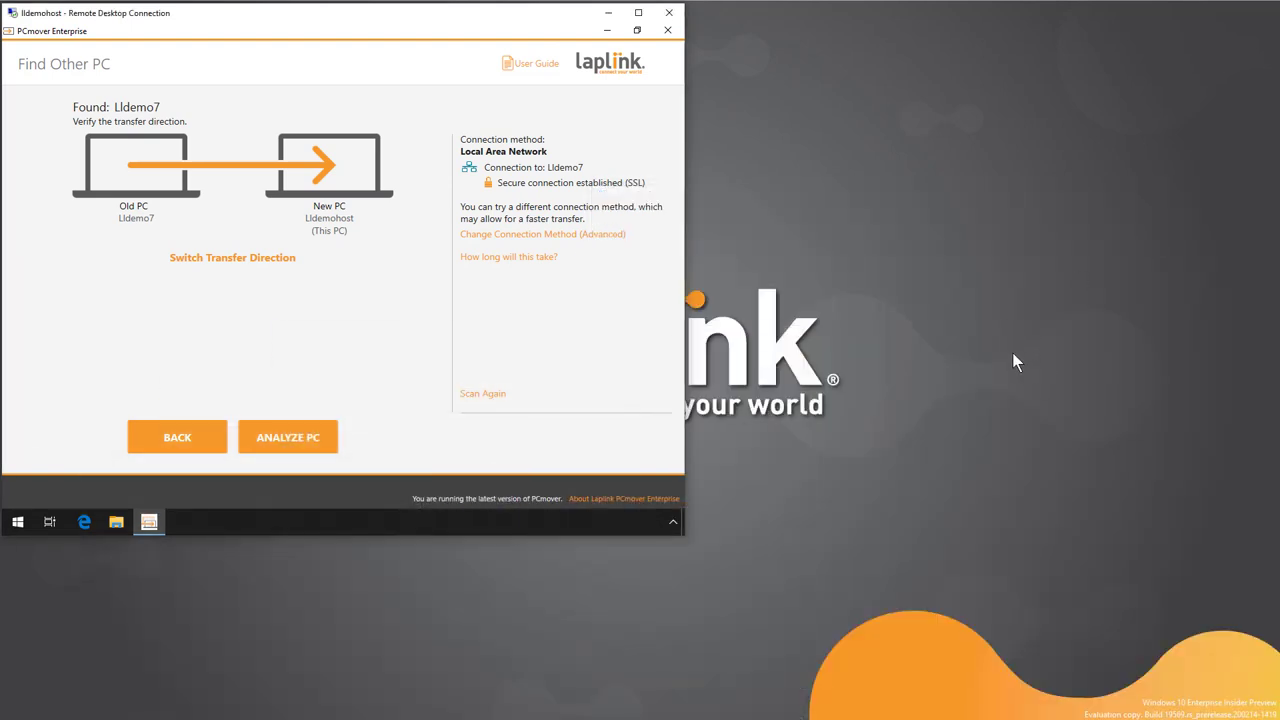
Analyze the old PC, then view the Choose What to Transfer options with Standard (Recommended) checked
click(301, 437)
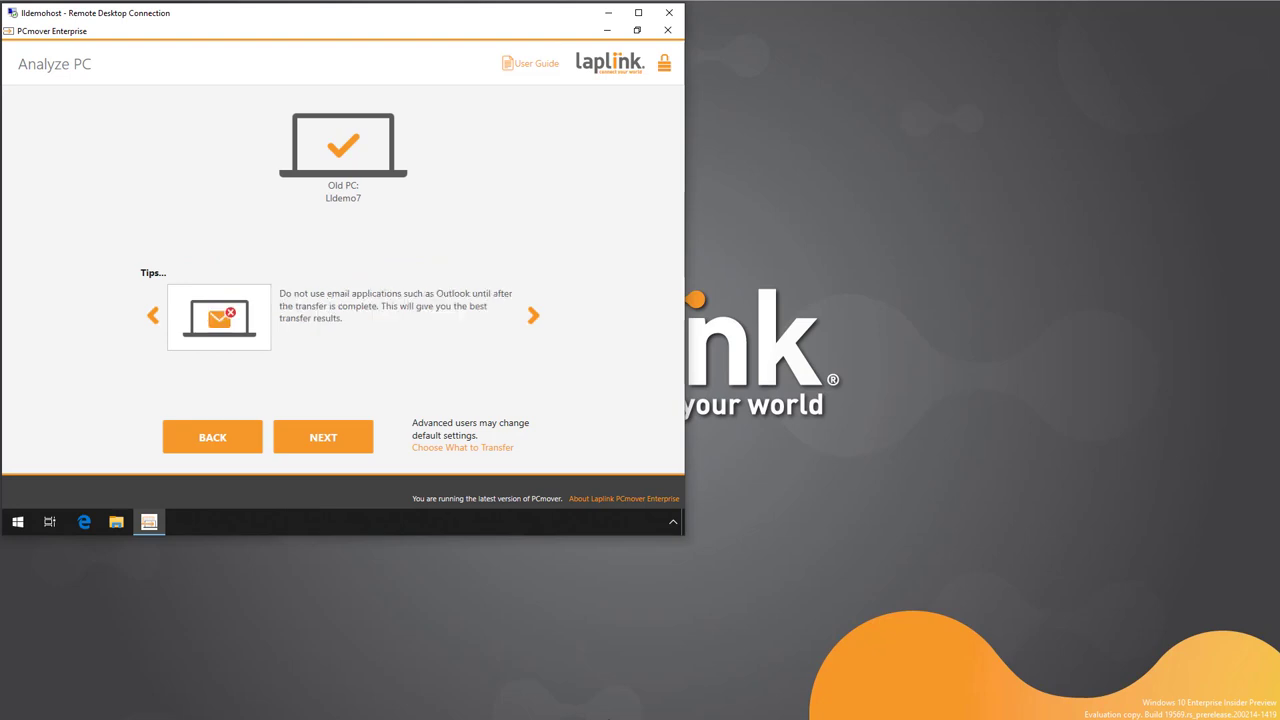
click(465, 447)
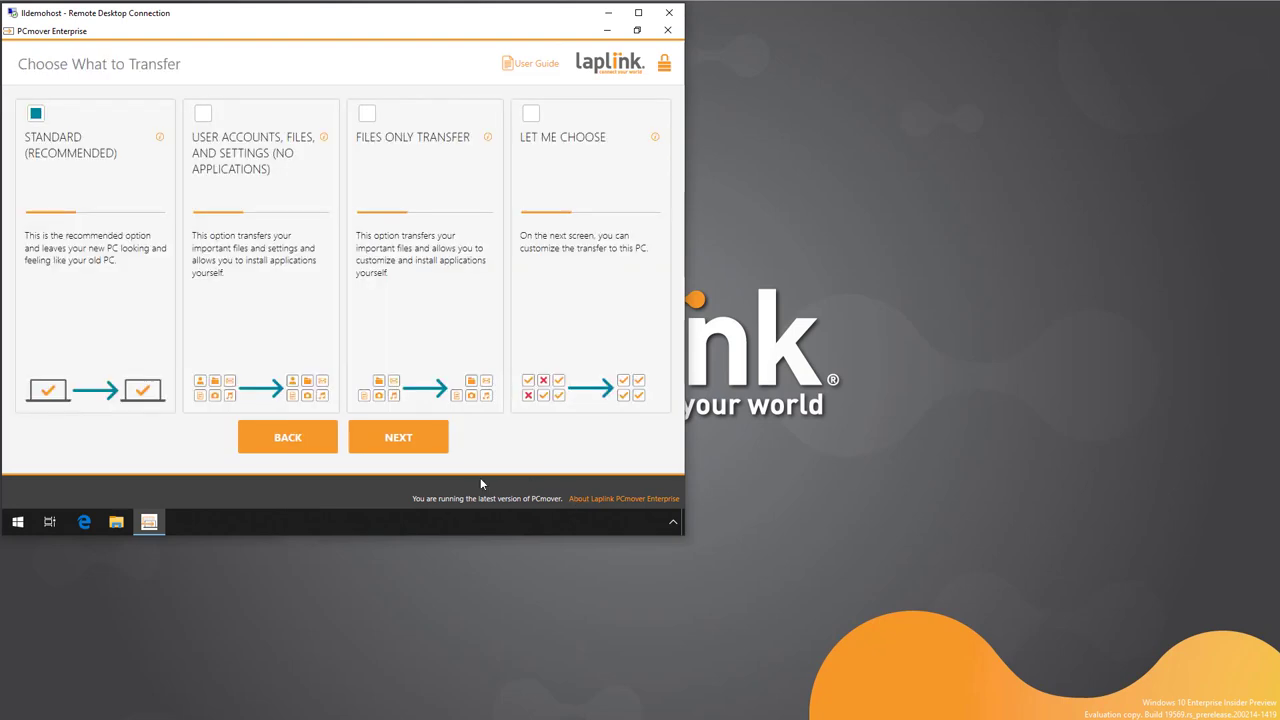
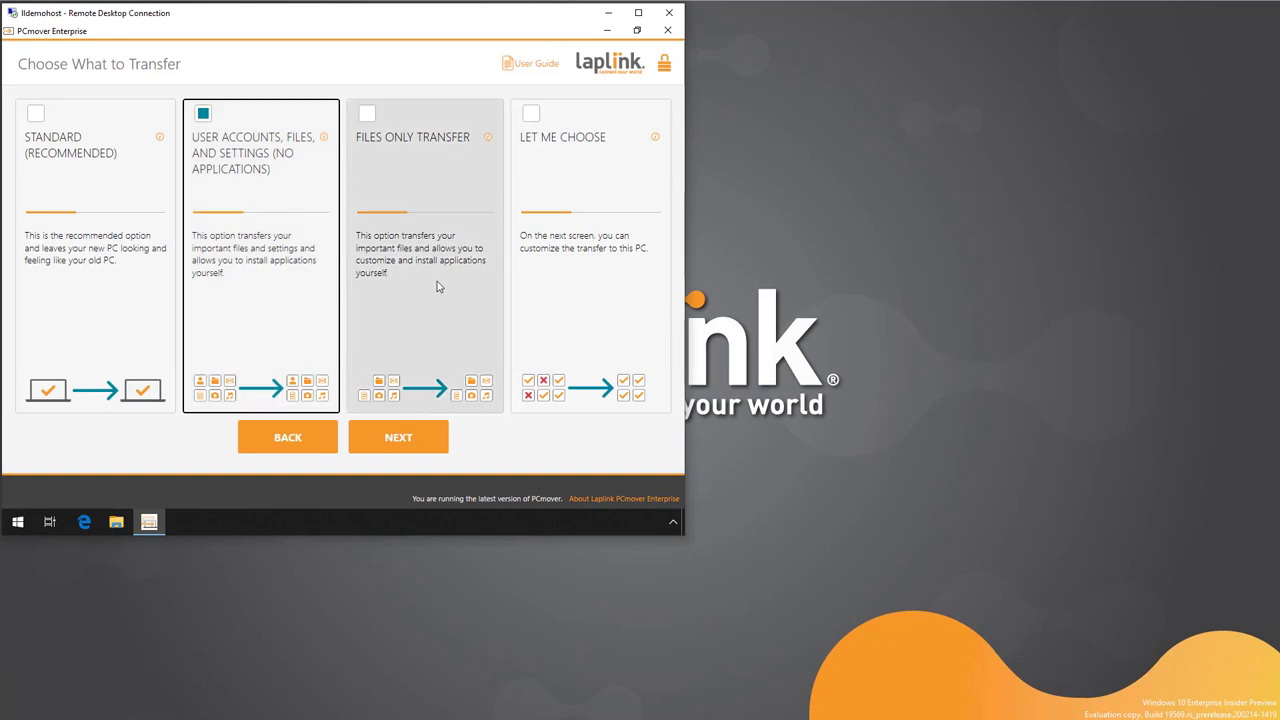
After trying Files Only and Let Me Choose, pick Standard (Recommended) and reach the 728.1 MB summary
click(437, 287)
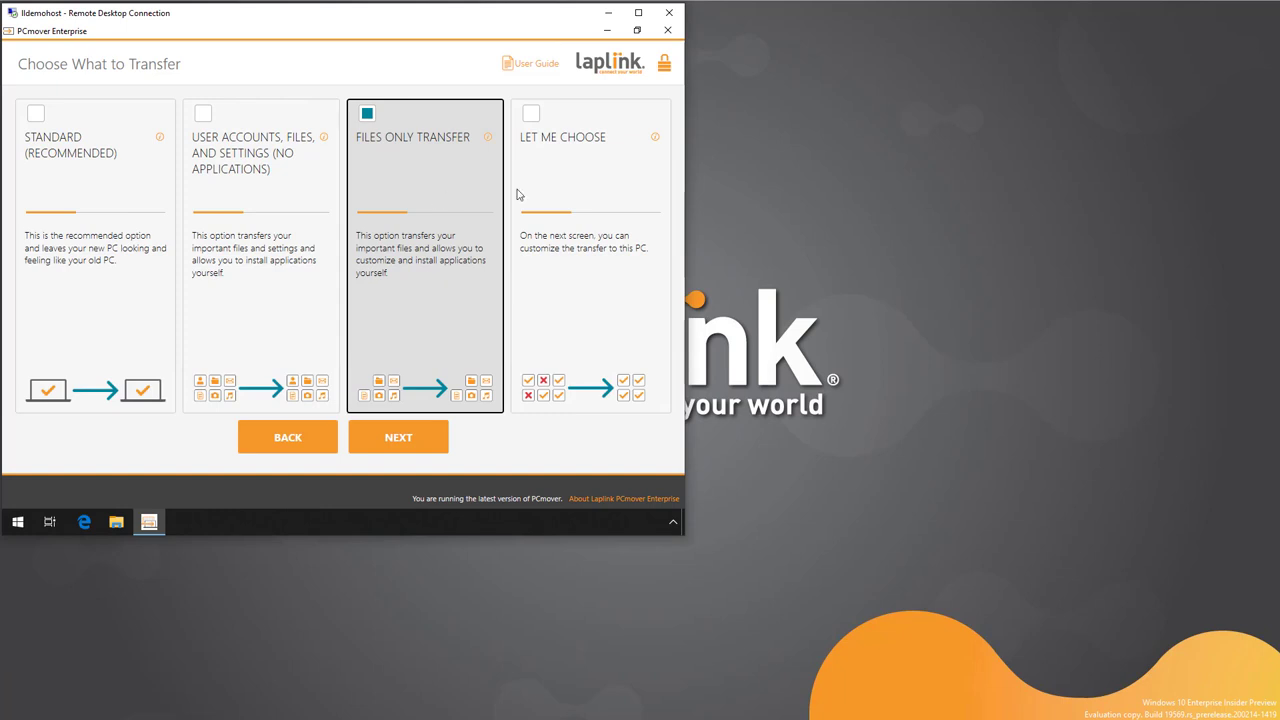
click(575, 236)
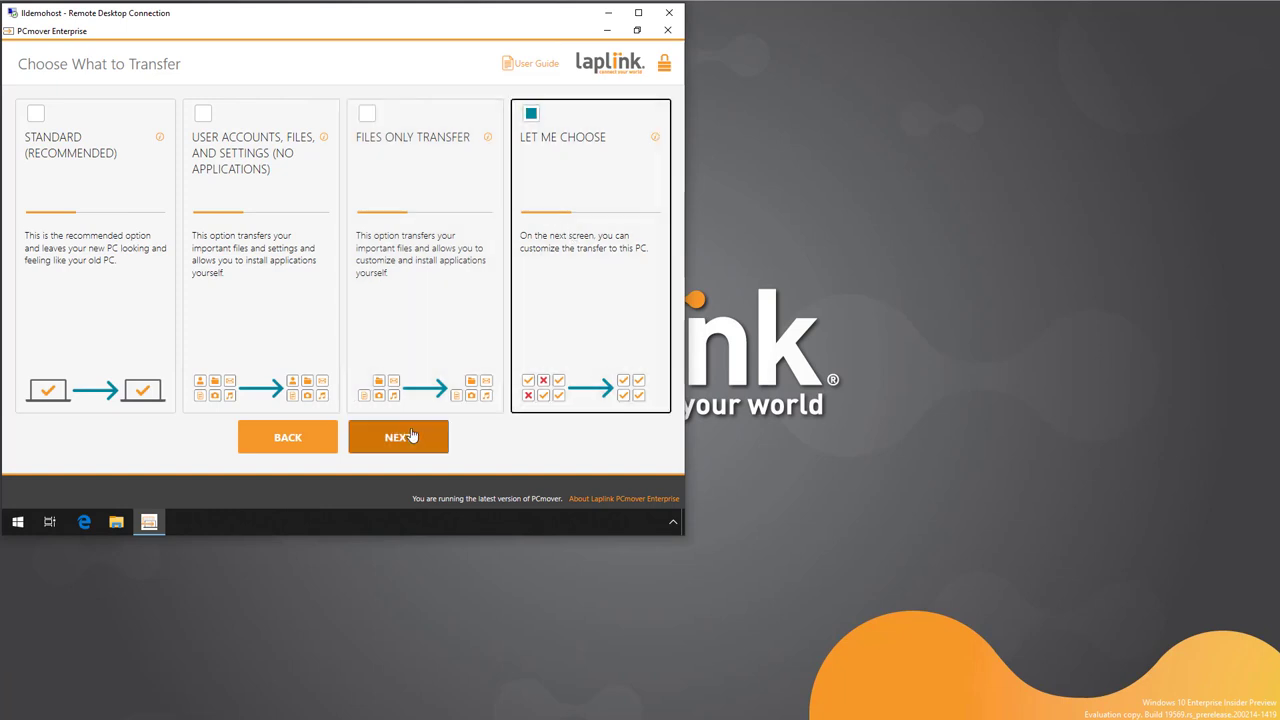
click(414, 437)
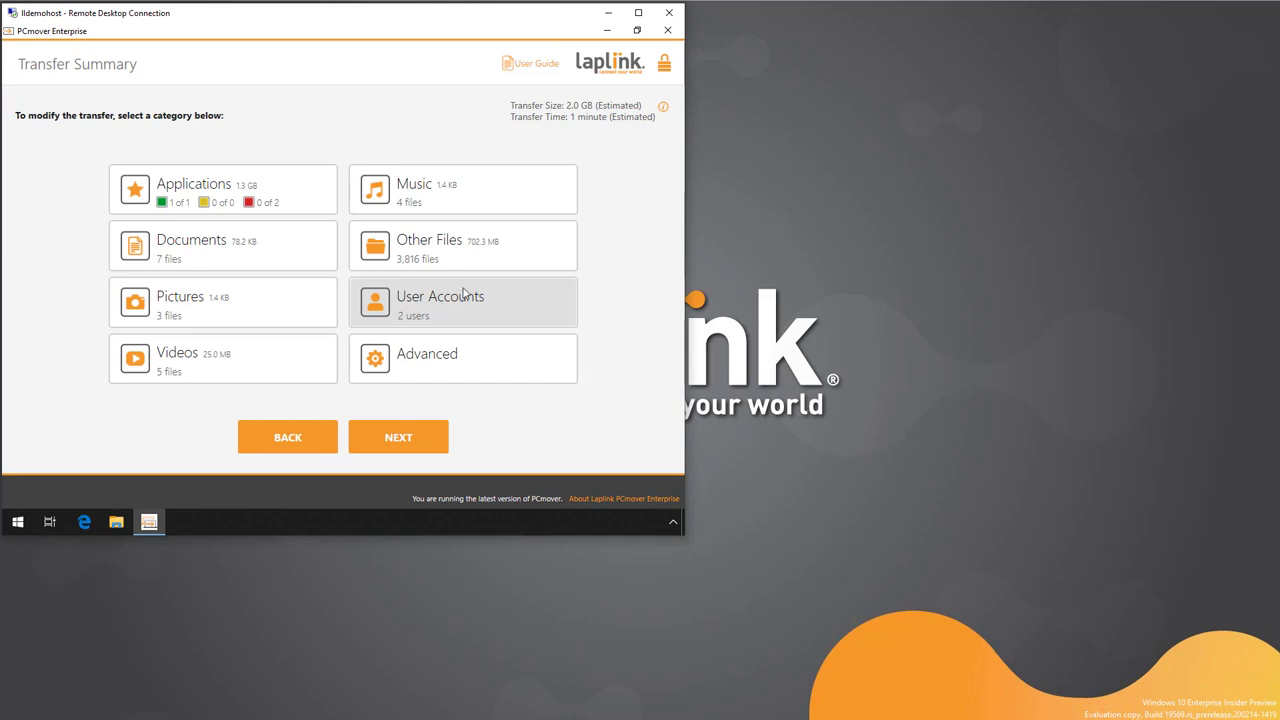
click(287, 437)
click(80, 196)
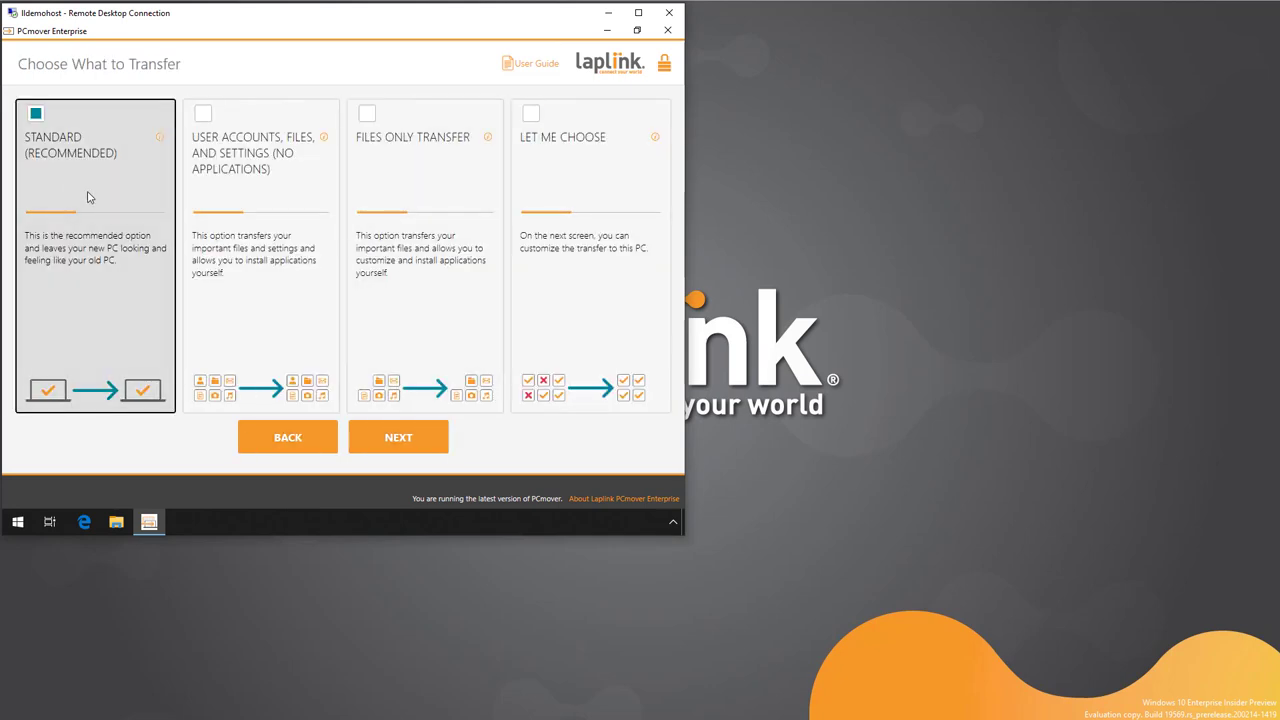
click(400, 440)
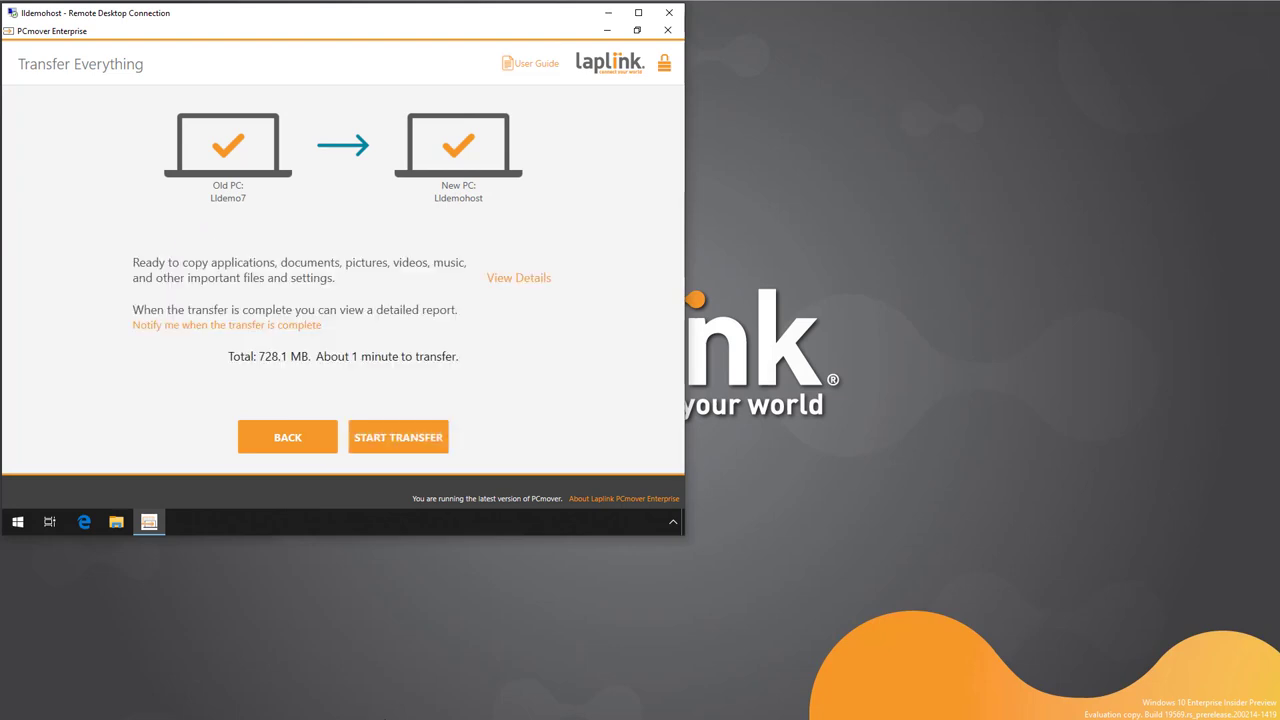
Start the transfer, acknowledge the started notice, and finish with restart ticked
click(421, 444)
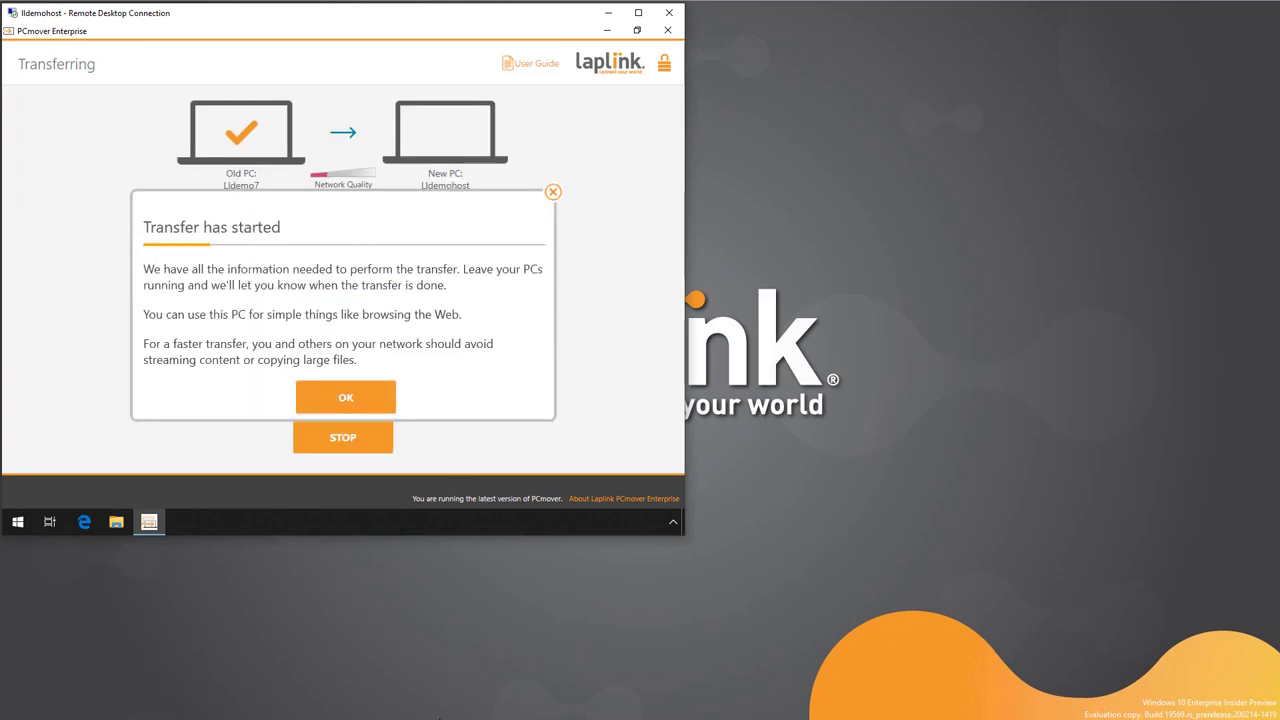
click(357, 404)
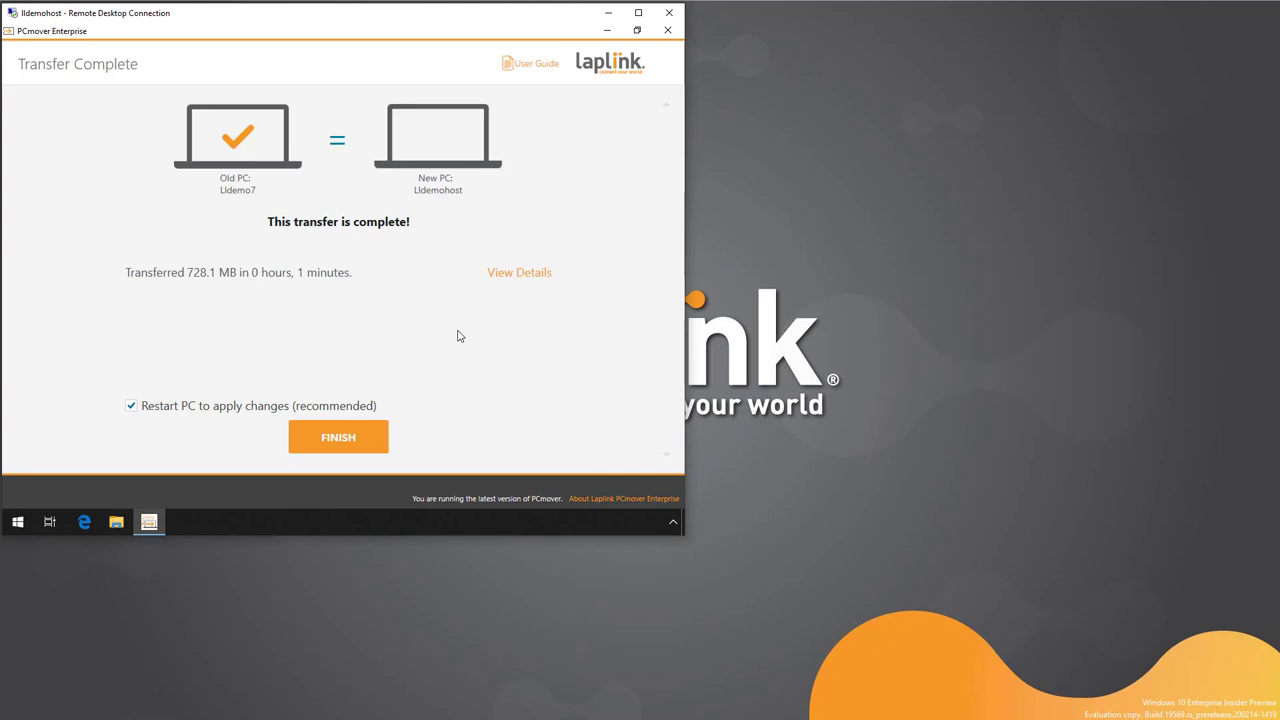
click(328, 452)
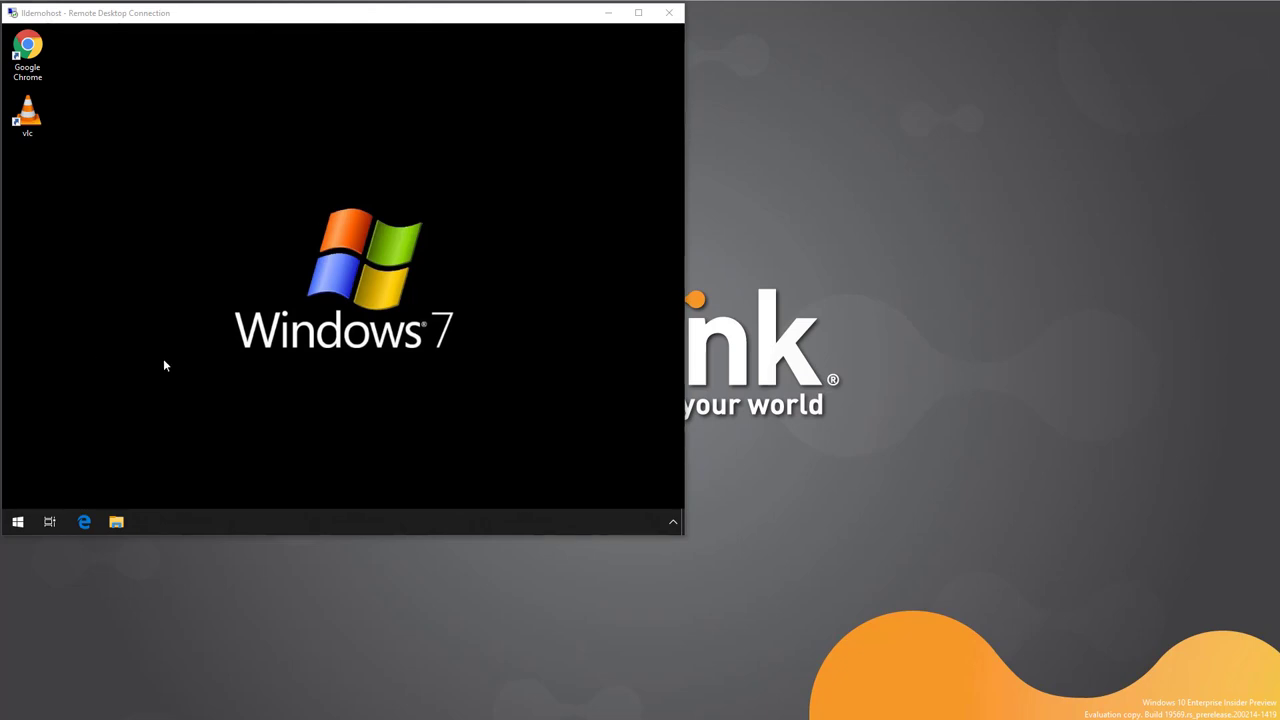
click(18, 521)
click(424, 143)
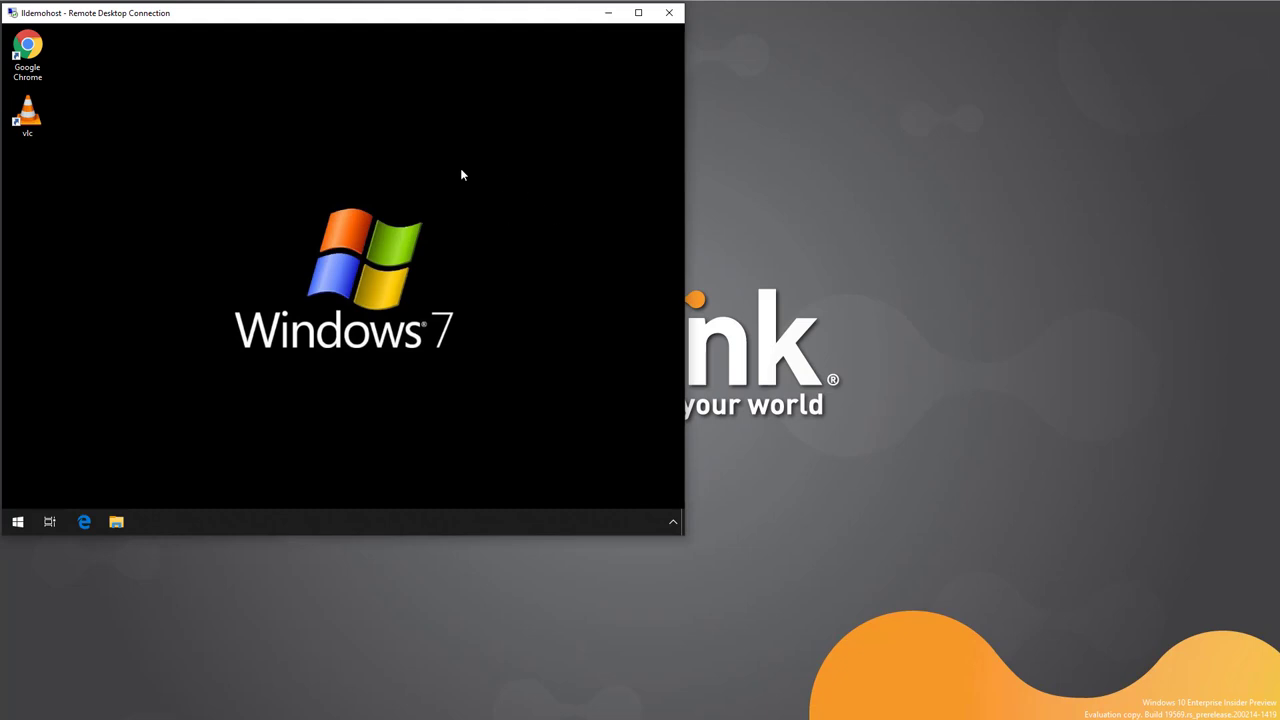
double_click(27, 113)
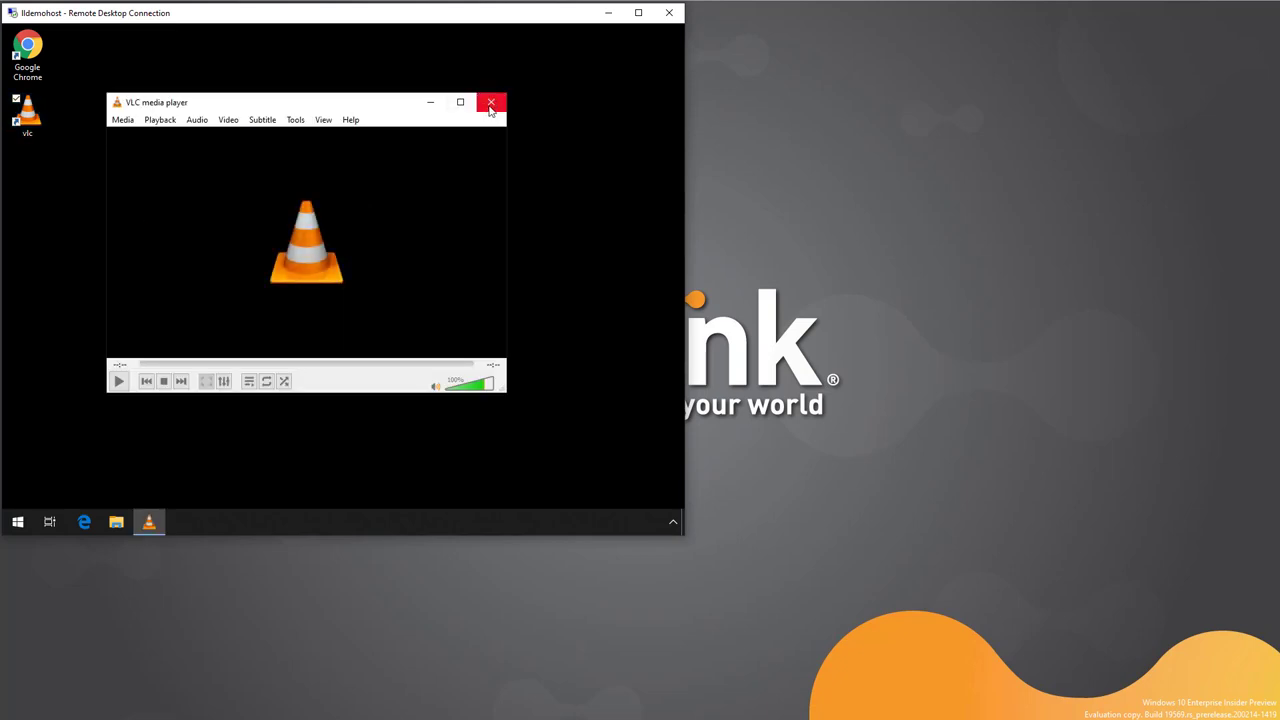
click(490, 104)
key(Up)
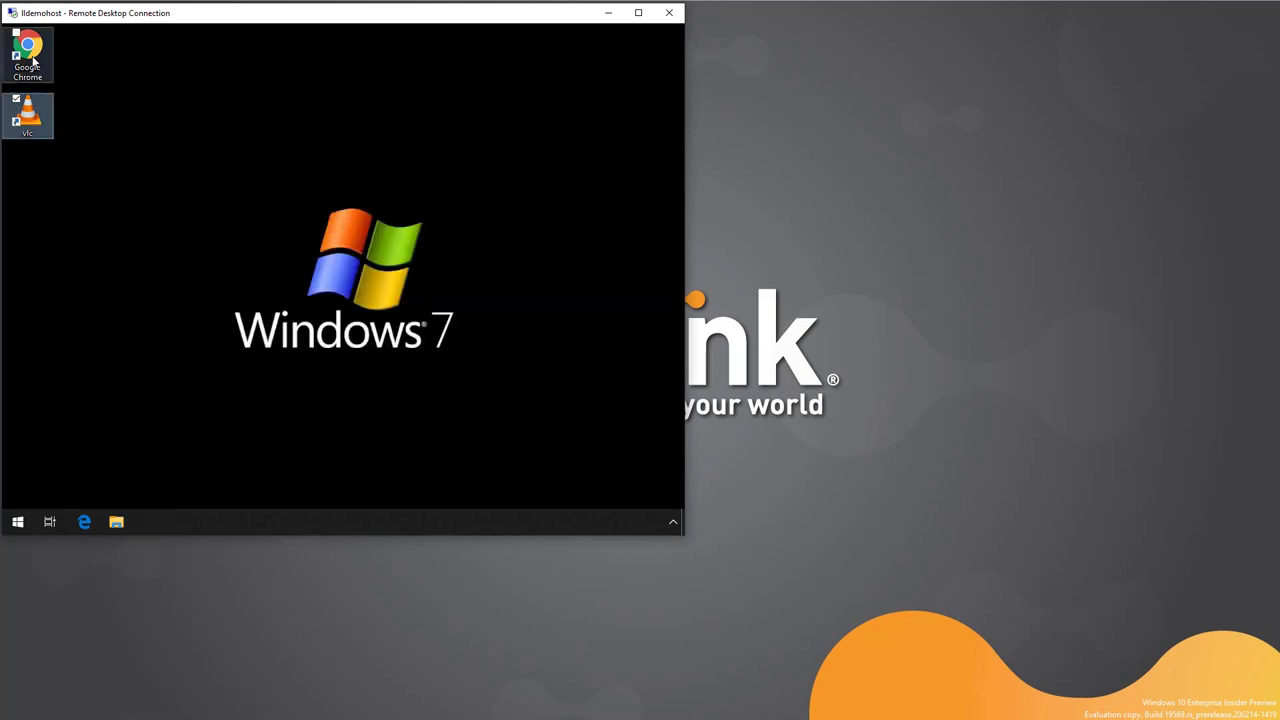
key(Return)
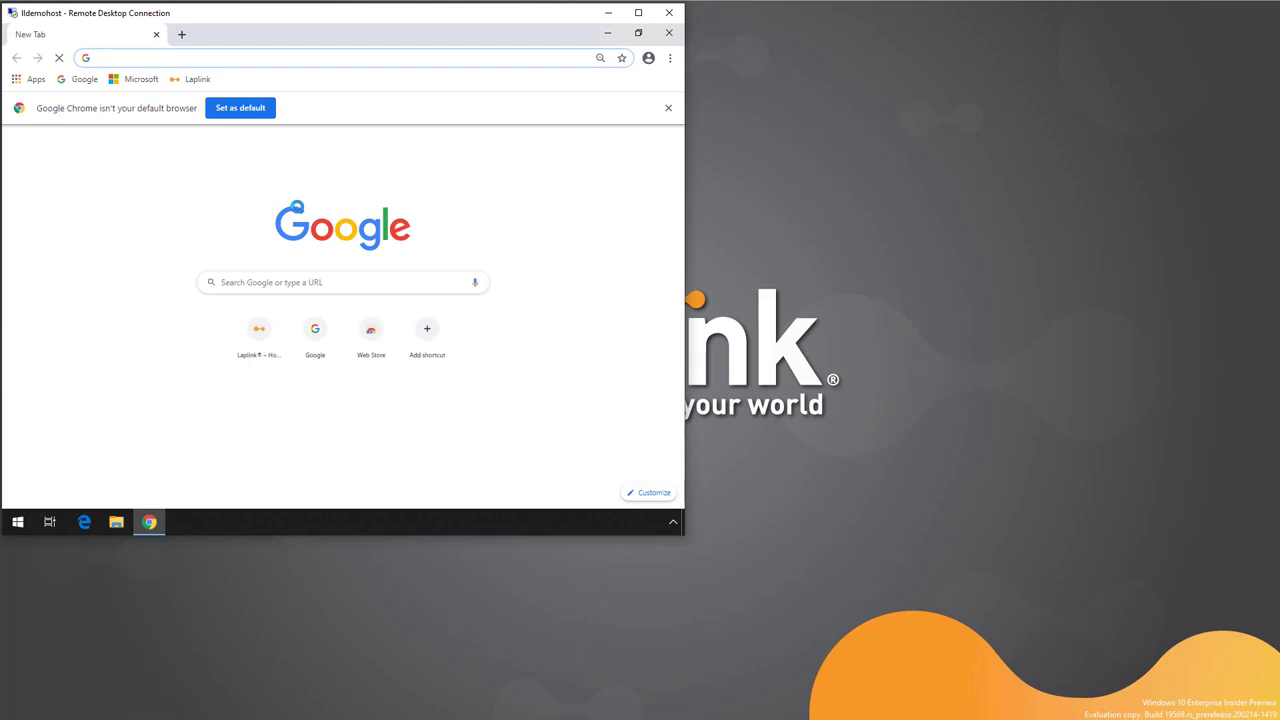
click(669, 34)
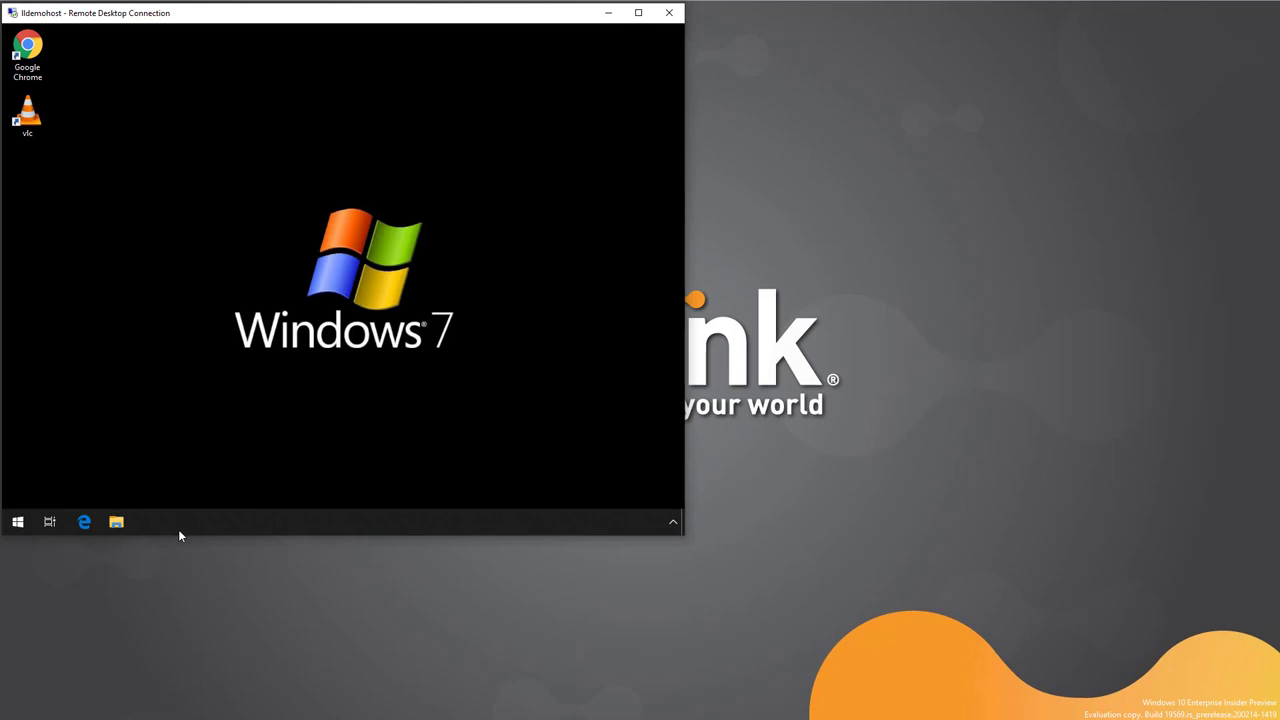
click(116, 521)
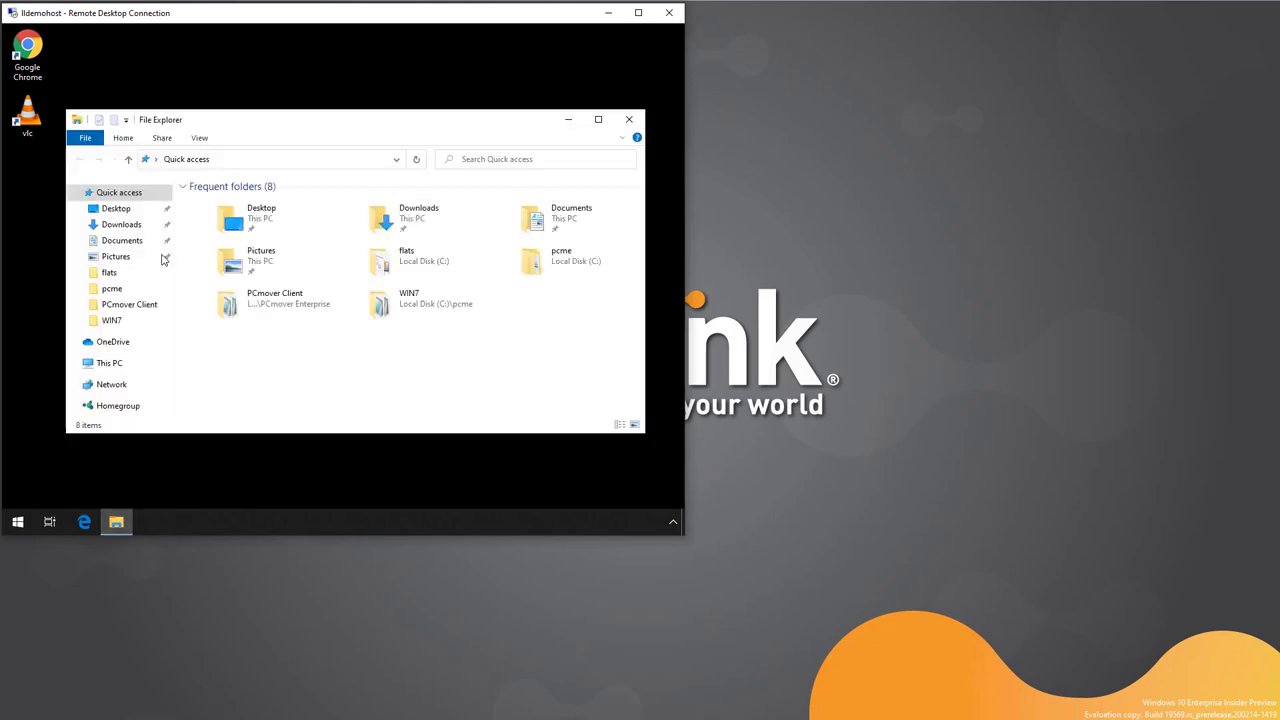
click(128, 367)
click(285, 383)
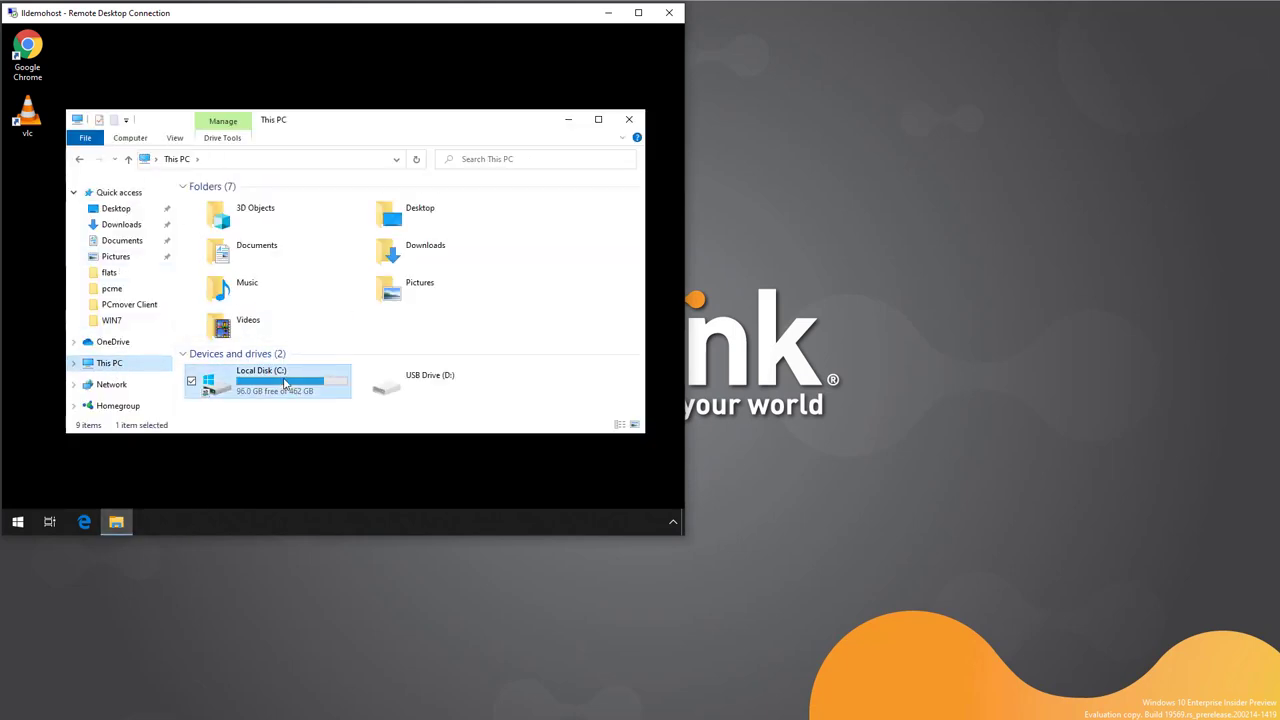
double_click(285, 383)
click(240, 216)
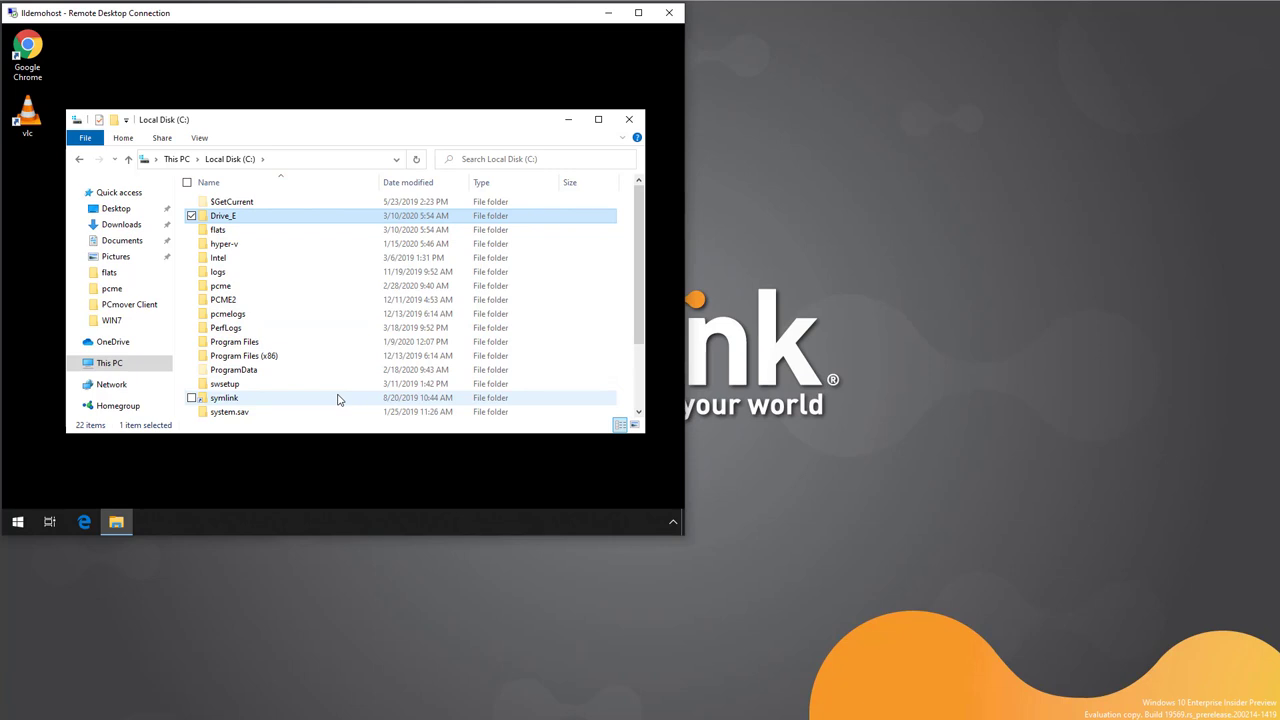
double_click(233, 217)
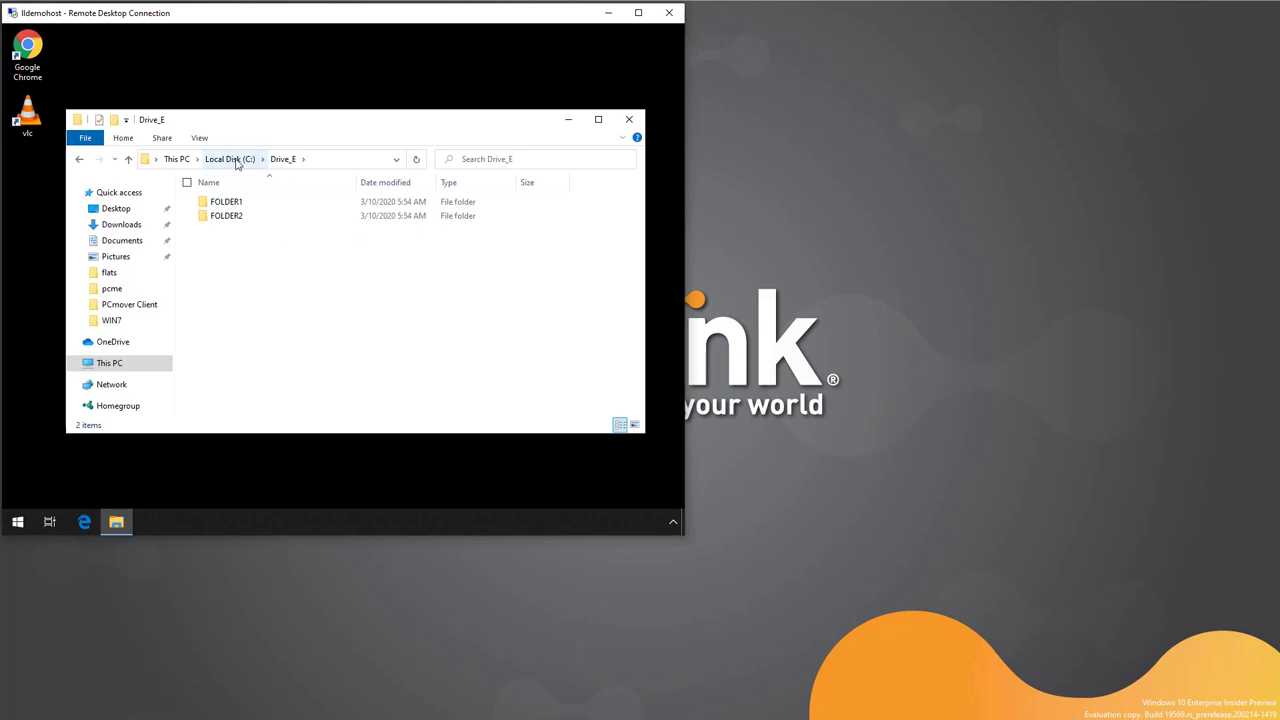
double_click(228, 202)
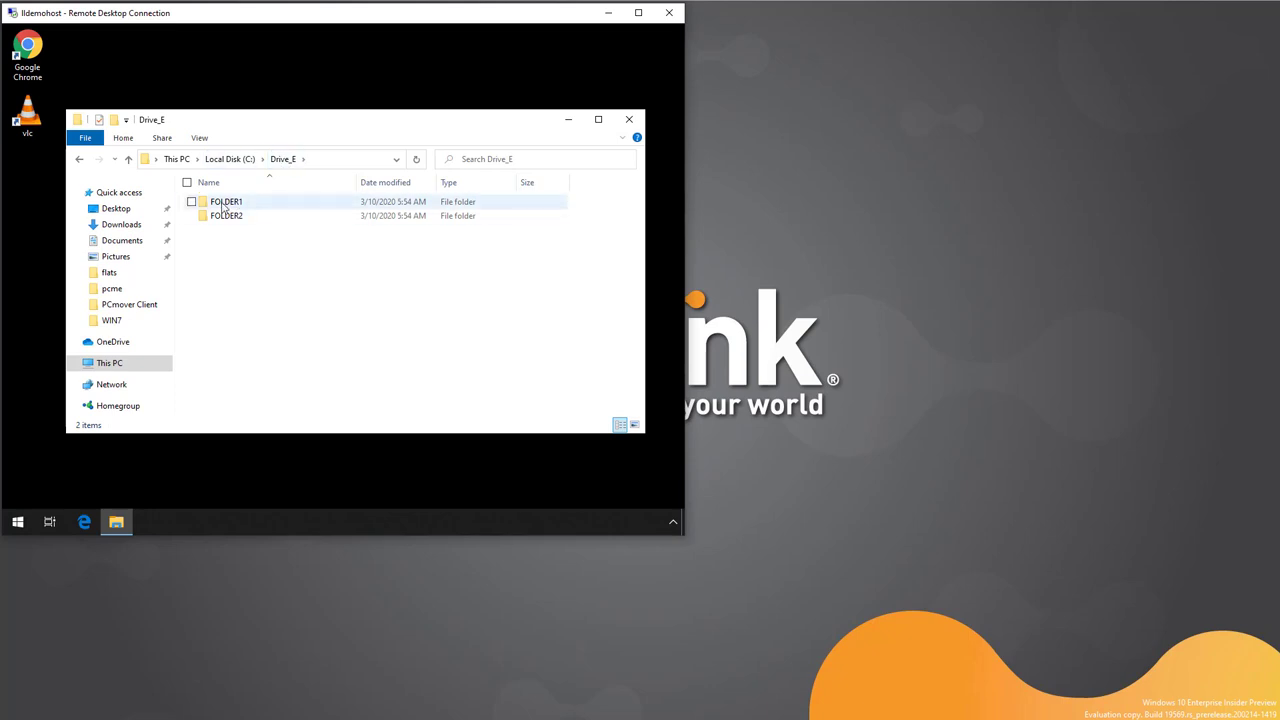
click(629, 119)
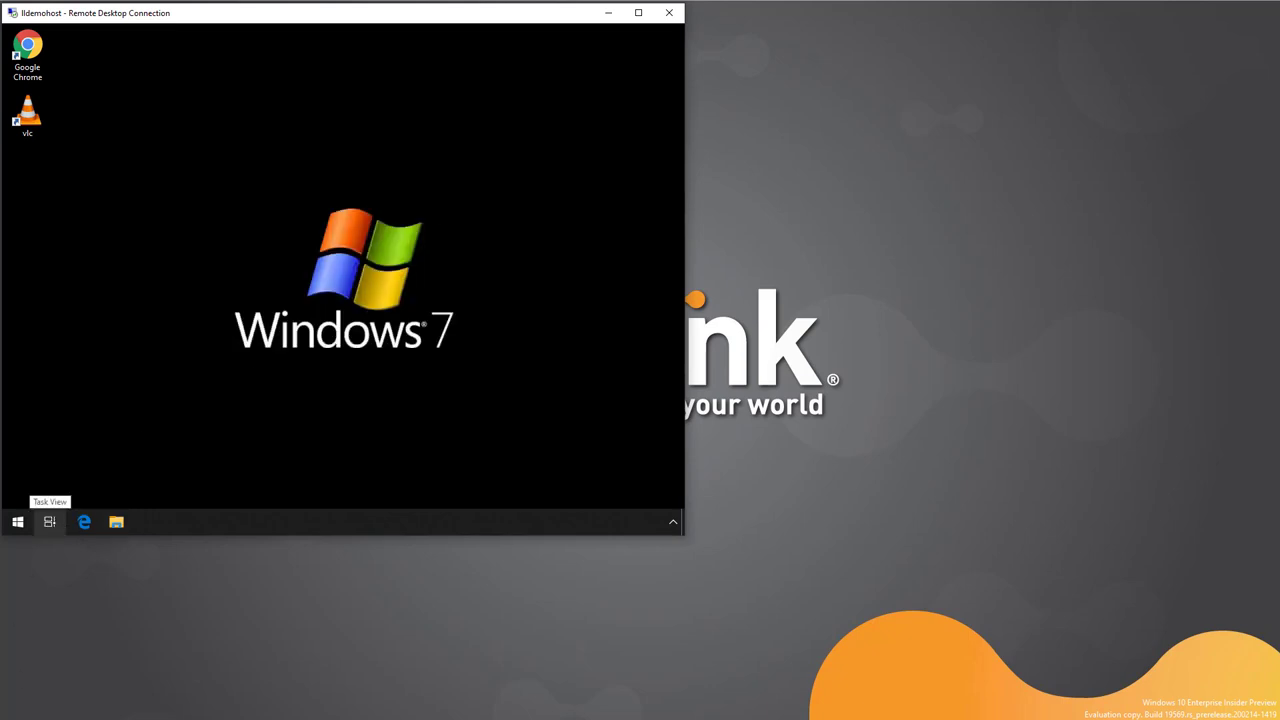
right_click(18, 521)
click(76, 459)
text(compmgmt.msc)
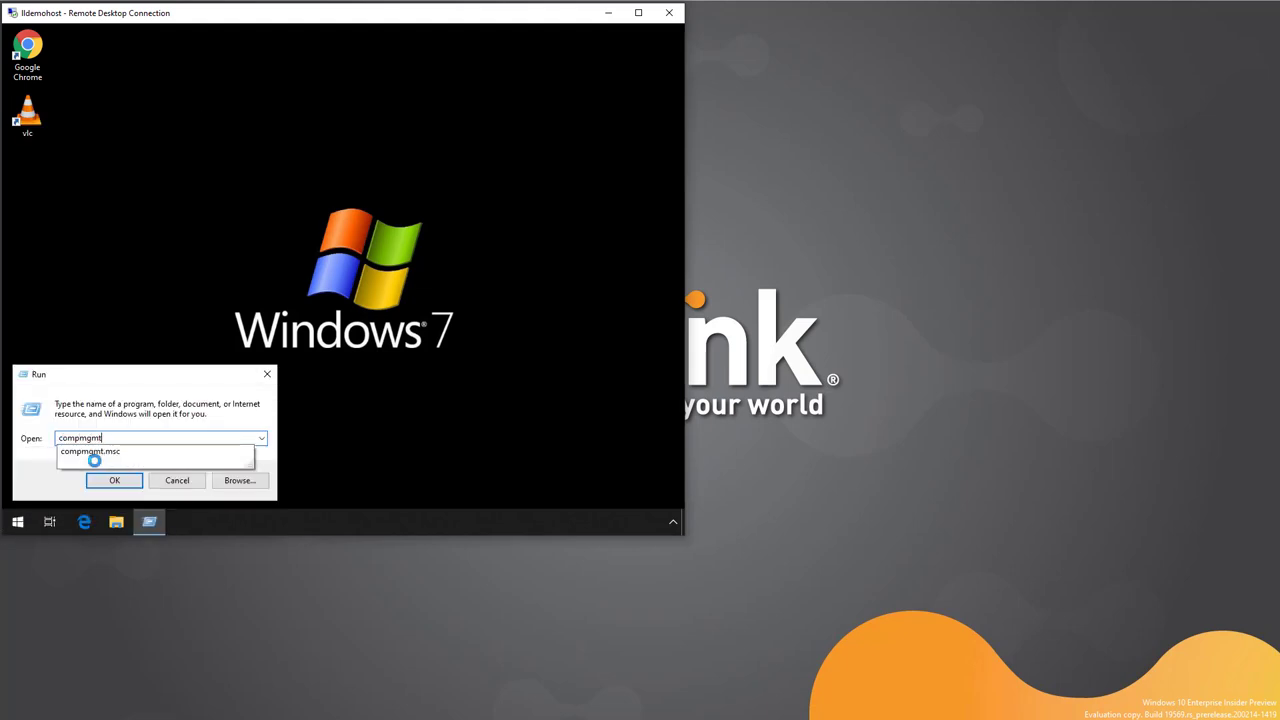
key(Return)
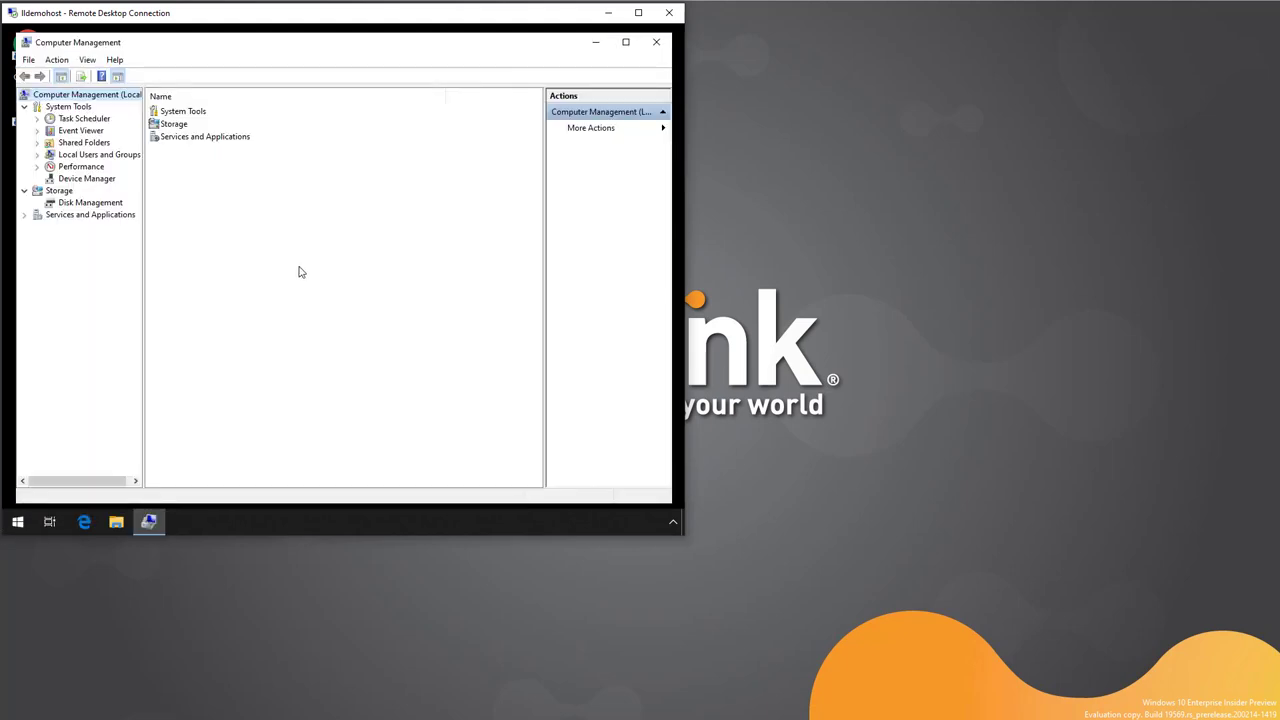
click(38, 155)
click(80, 166)
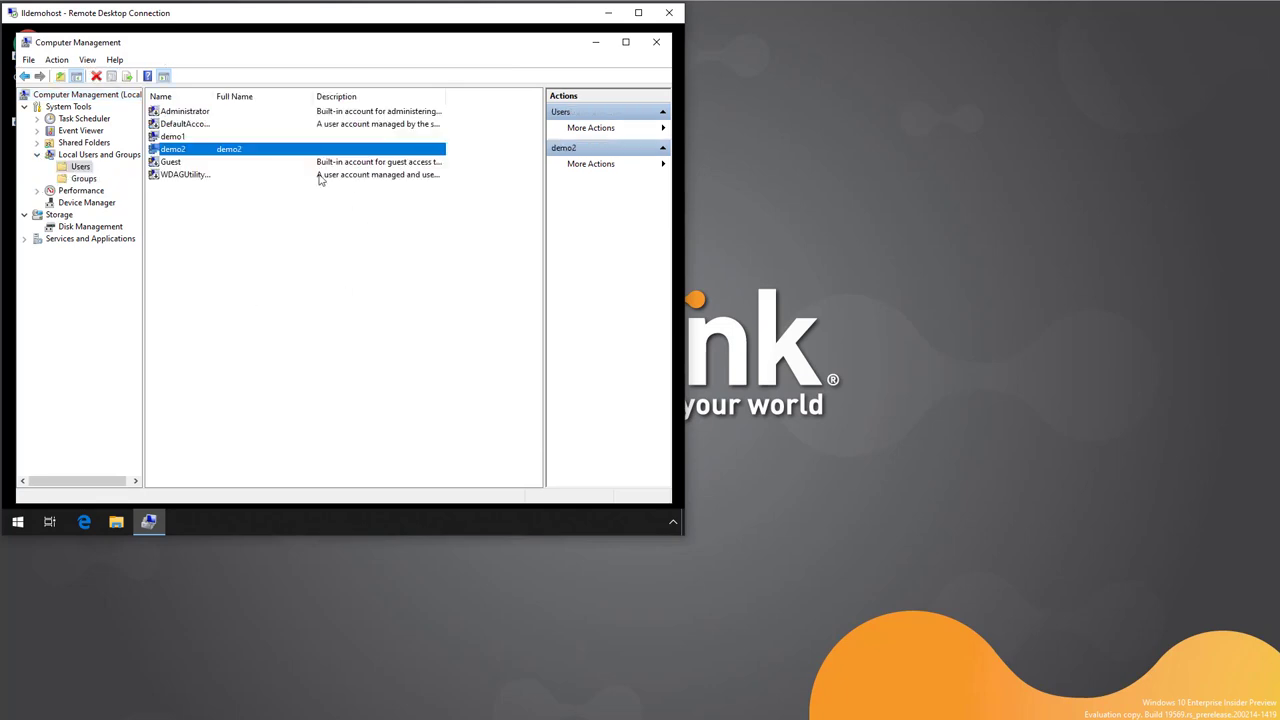
click(656, 42)
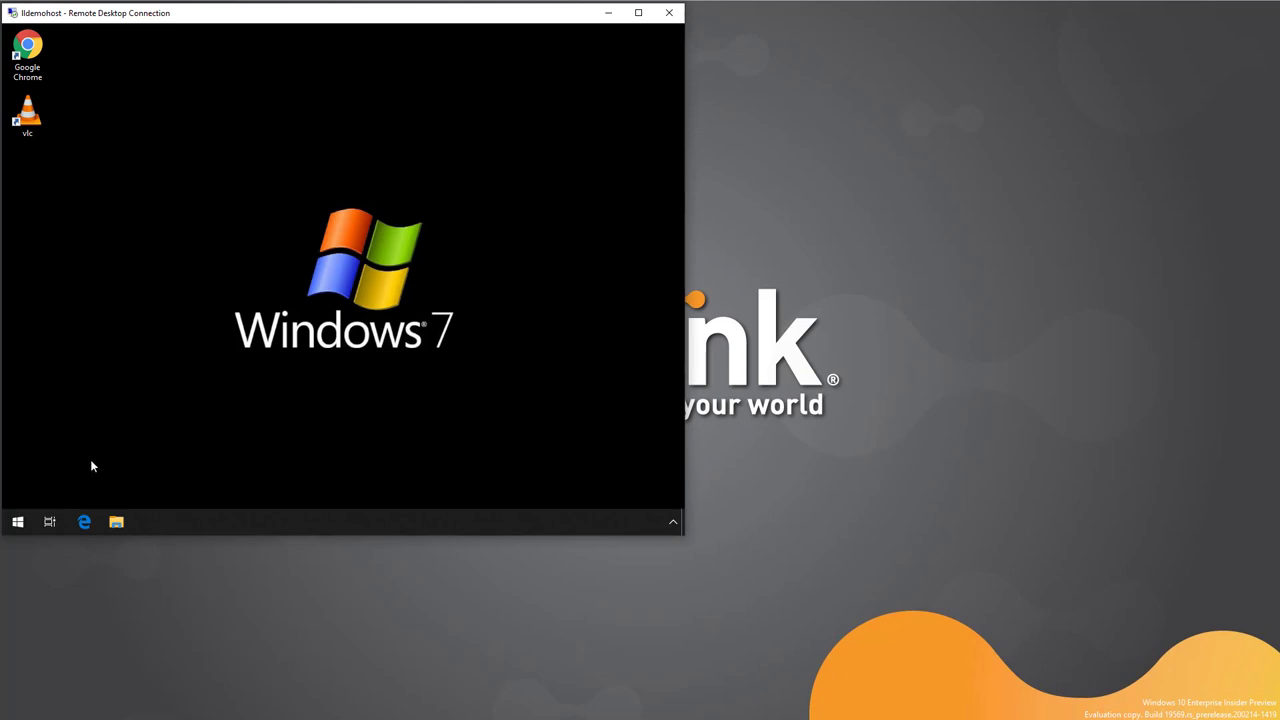
Launch PCmover Enterprise from the Start menu app list
click(18, 524)
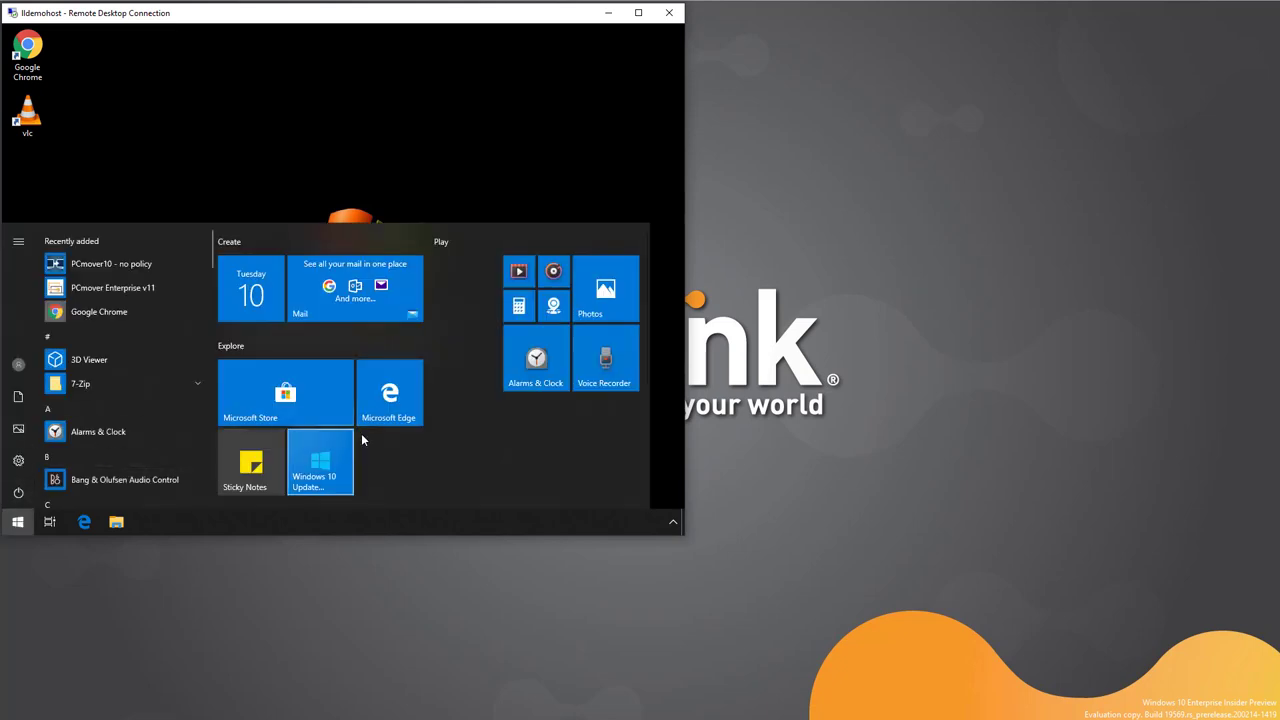
scroll(400, 428, down, 3)
click(510, 410)
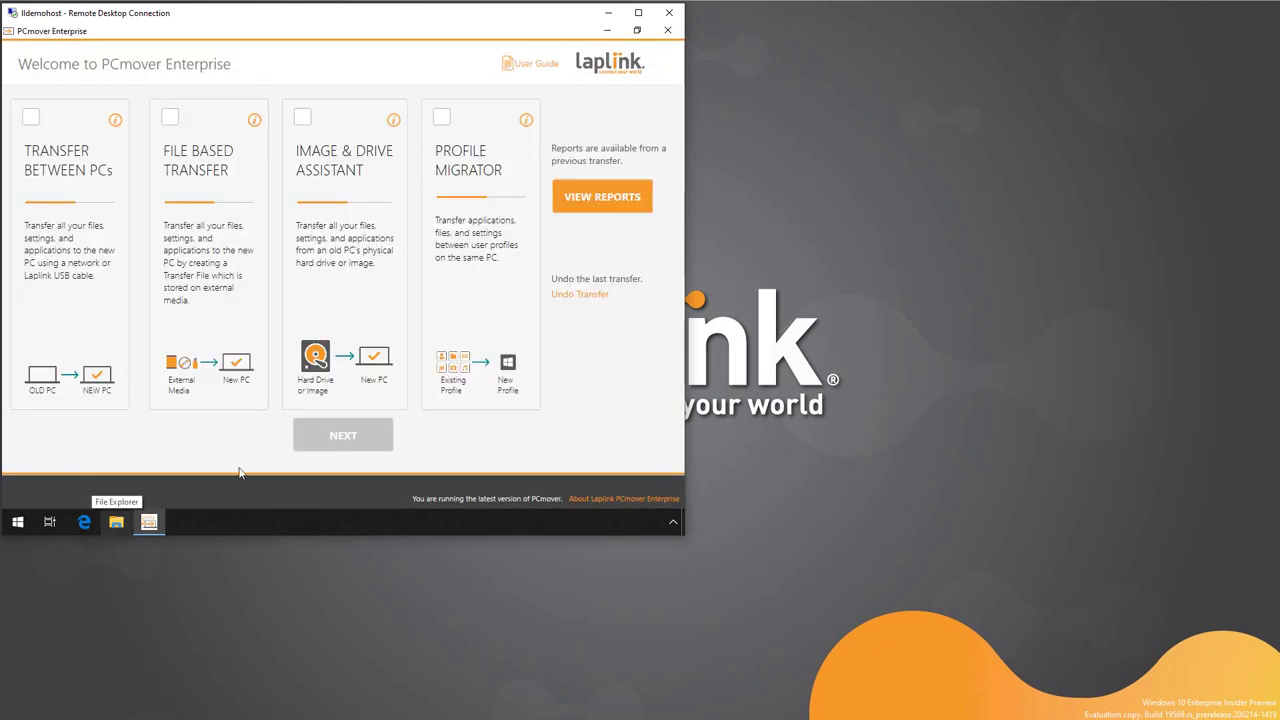
Undo the last transfer, finish it, and agree to restart the PC
click(583, 296)
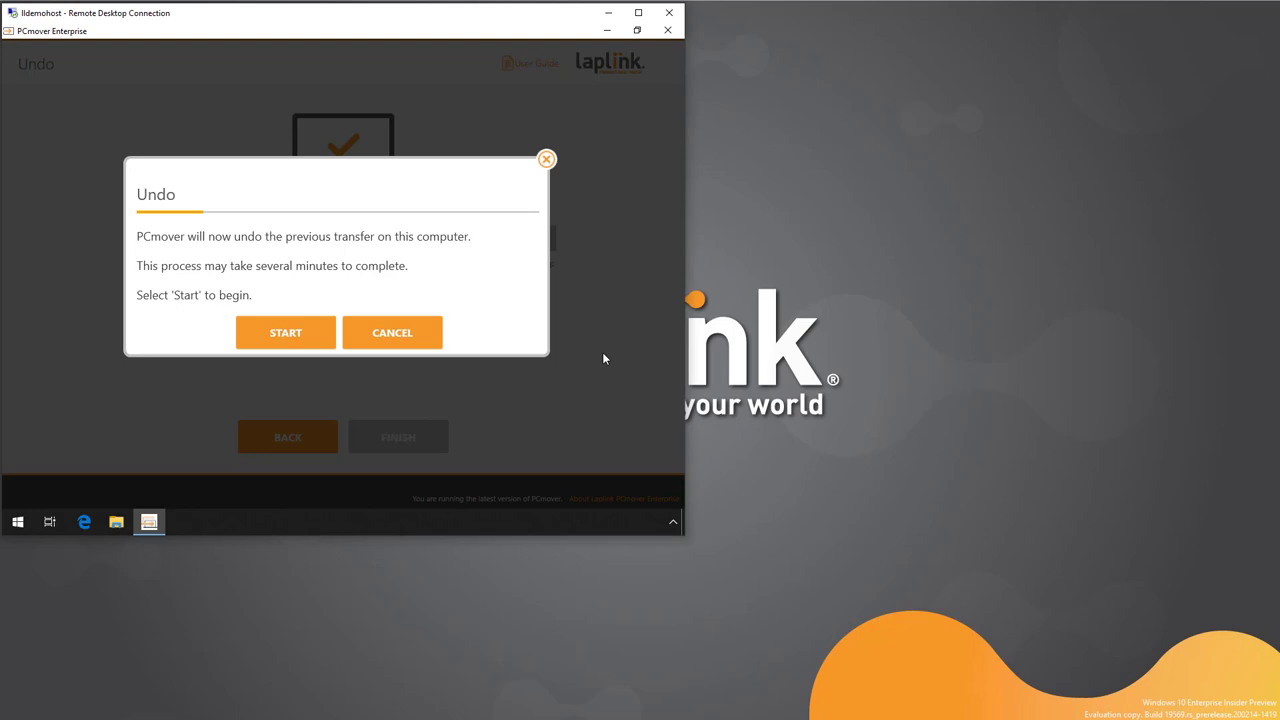
click(303, 332)
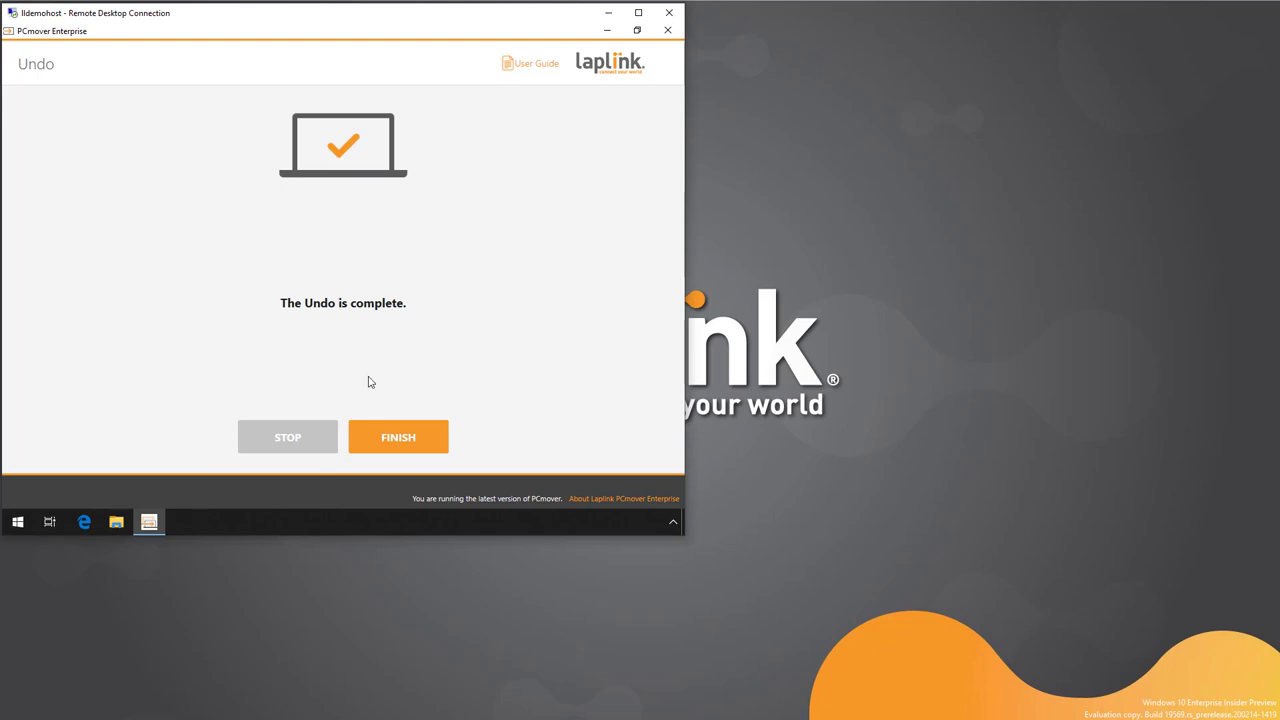
click(391, 436)
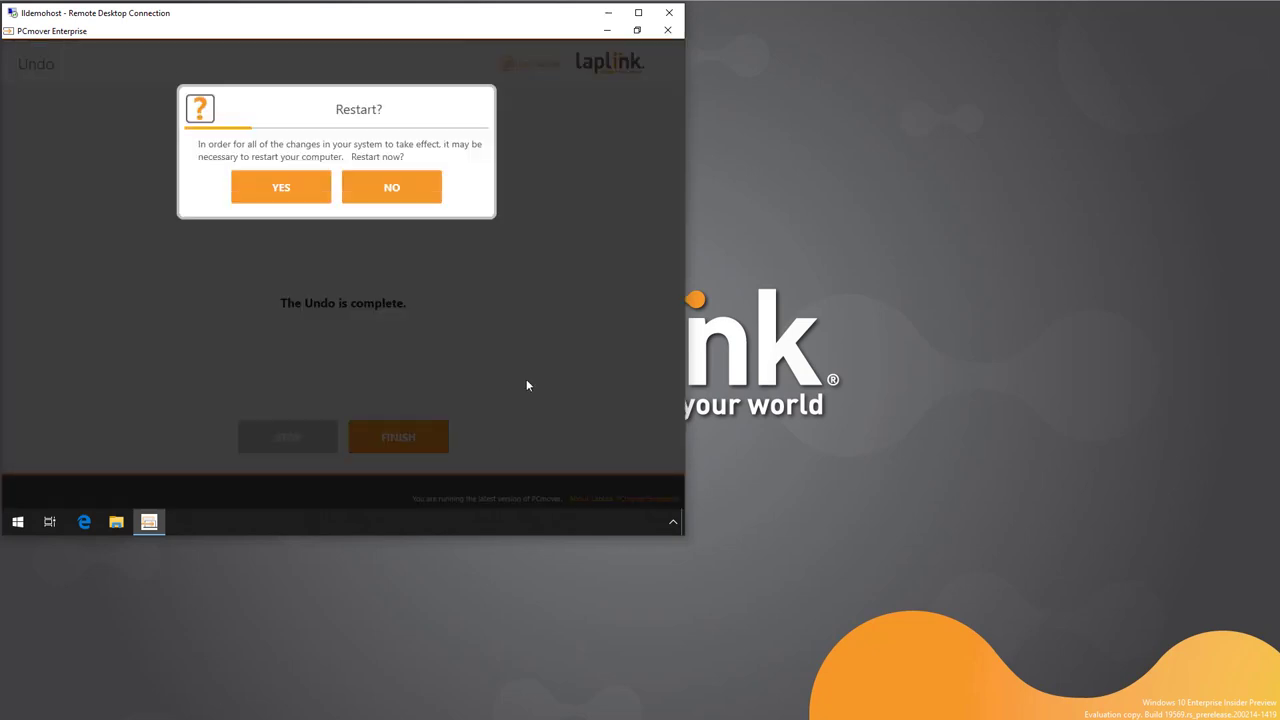
click(286, 196)
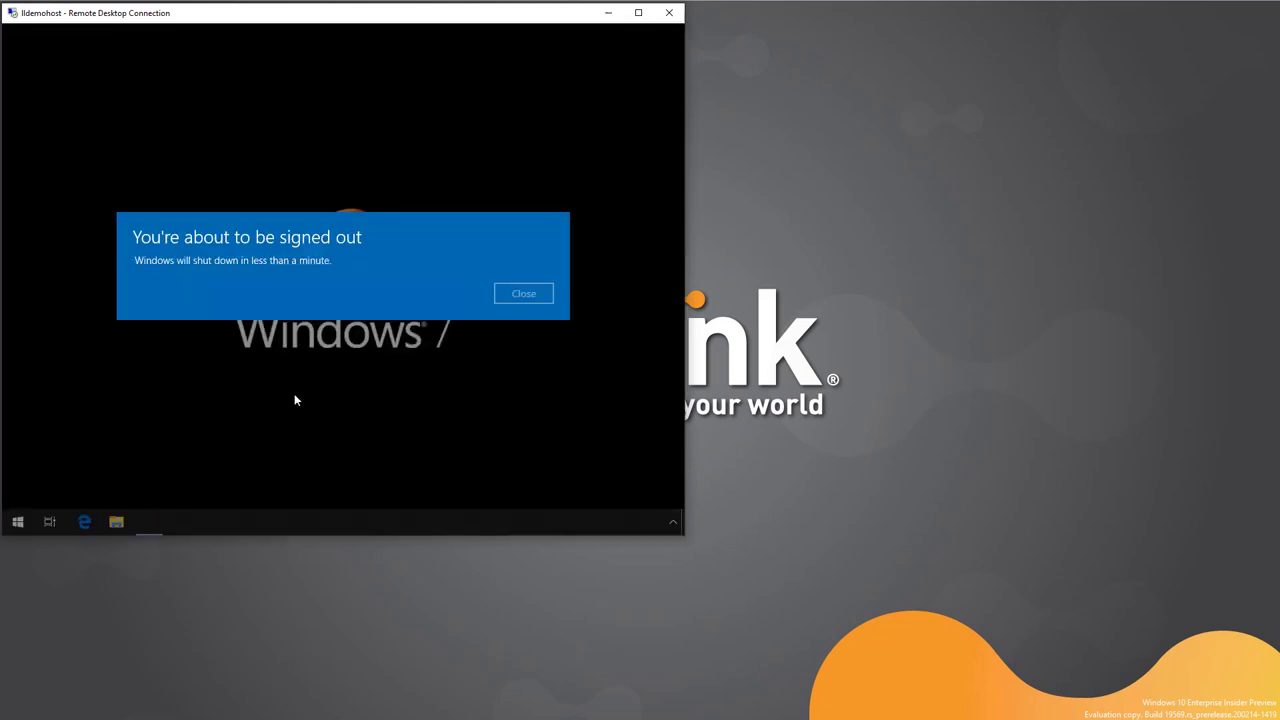
Close the 'You're about to be signed out' notice and let the PC restart
click(492, 292)
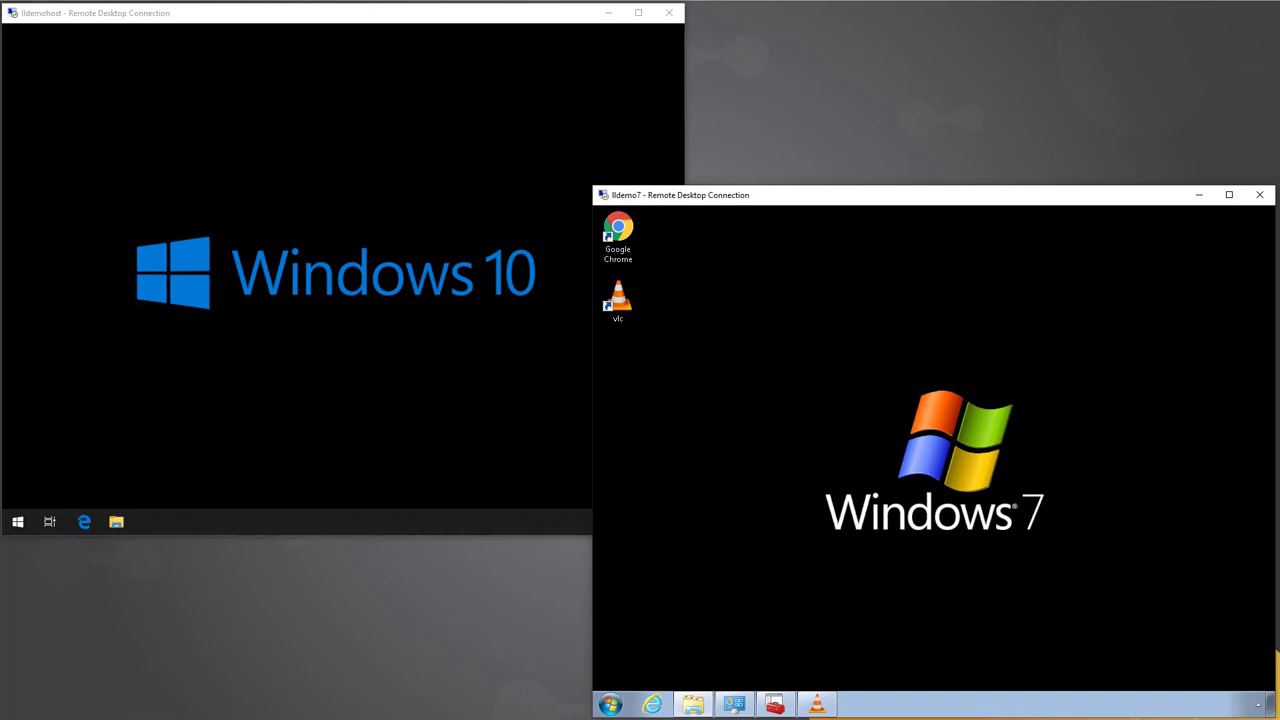
Launch PCmover Enterprise from All Programs on Windows 7 and choose File Based Transfer
click(610, 705)
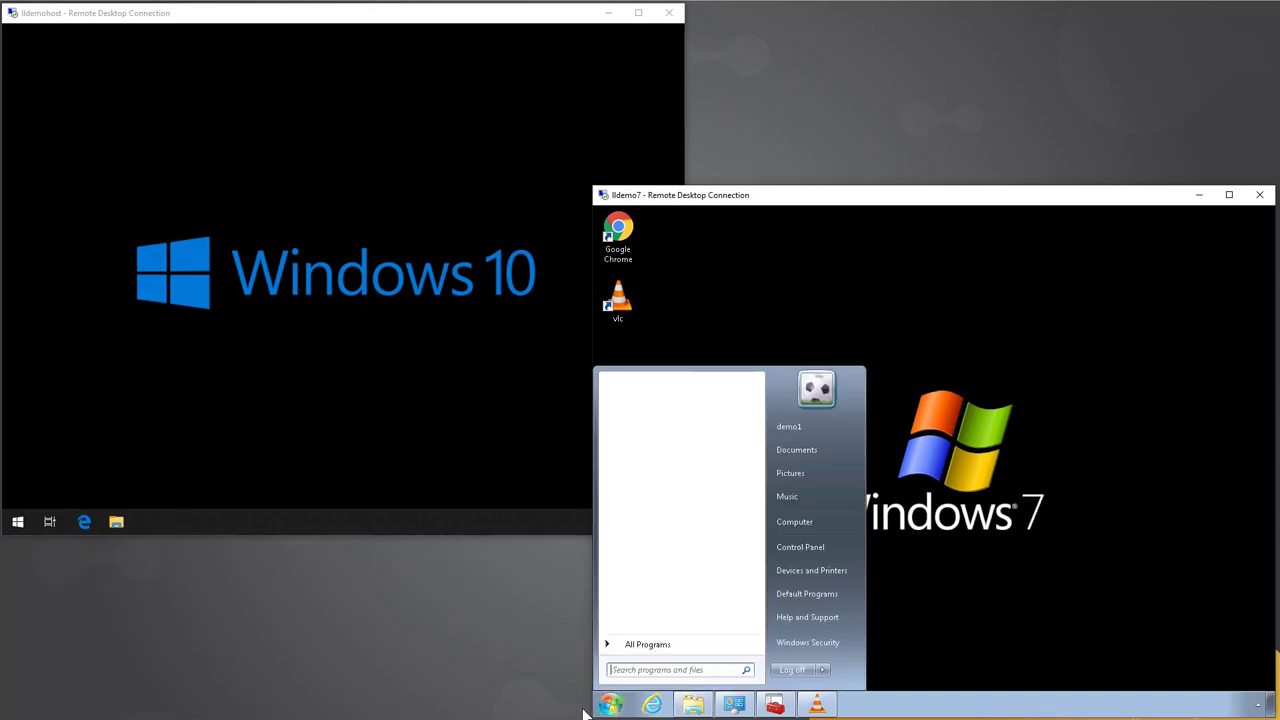
click(659, 644)
click(691, 406)
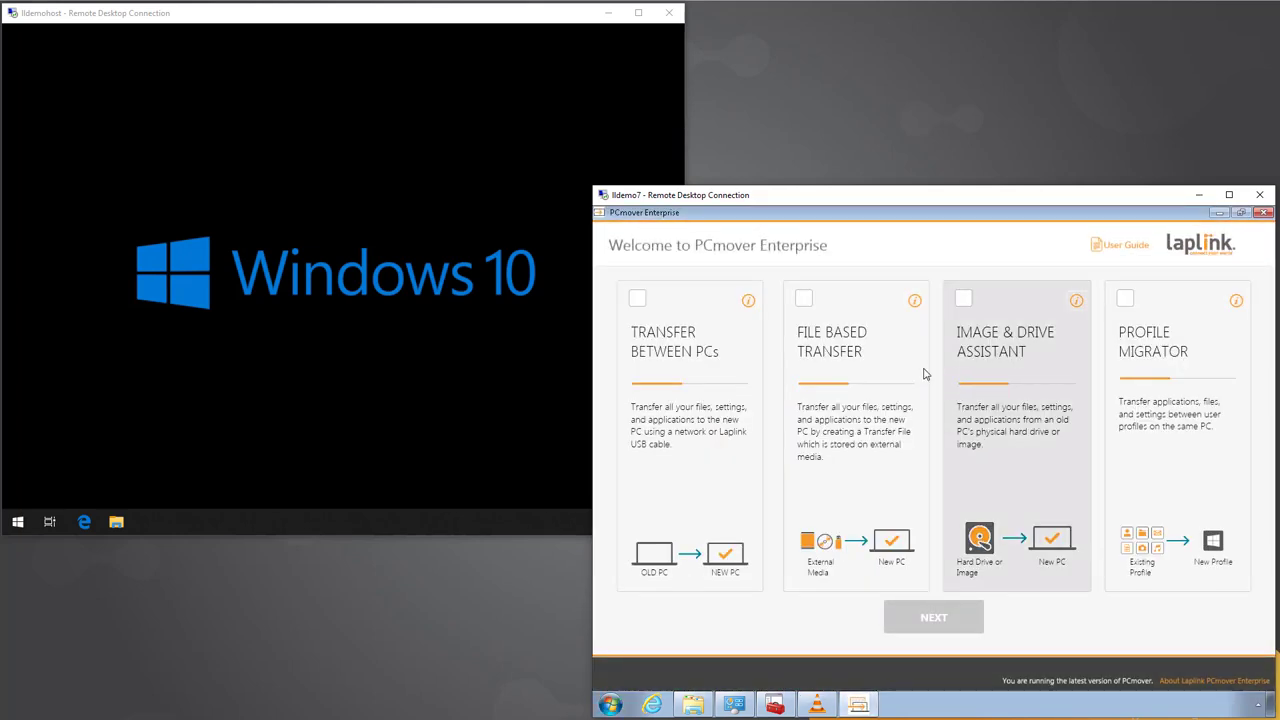
click(868, 393)
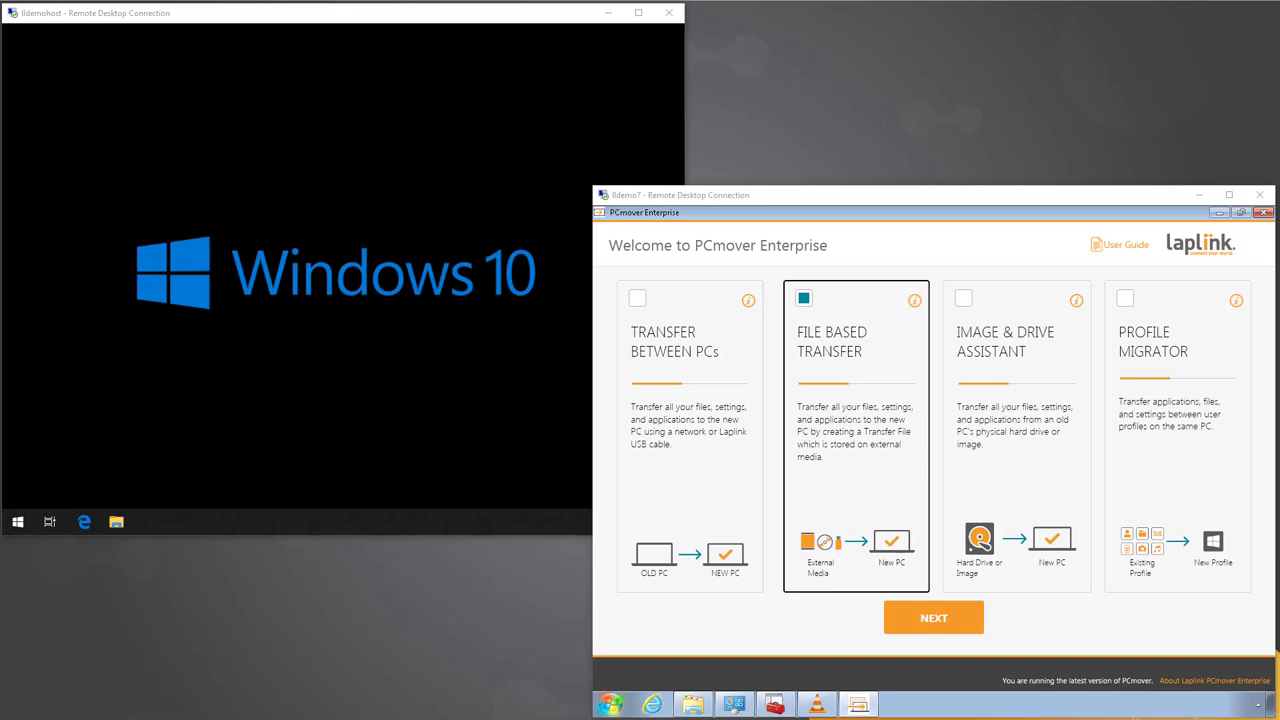
Move and shrink the transferfiles folder window into the lower left beside the wizard
drag(542, 255, 601, 160)
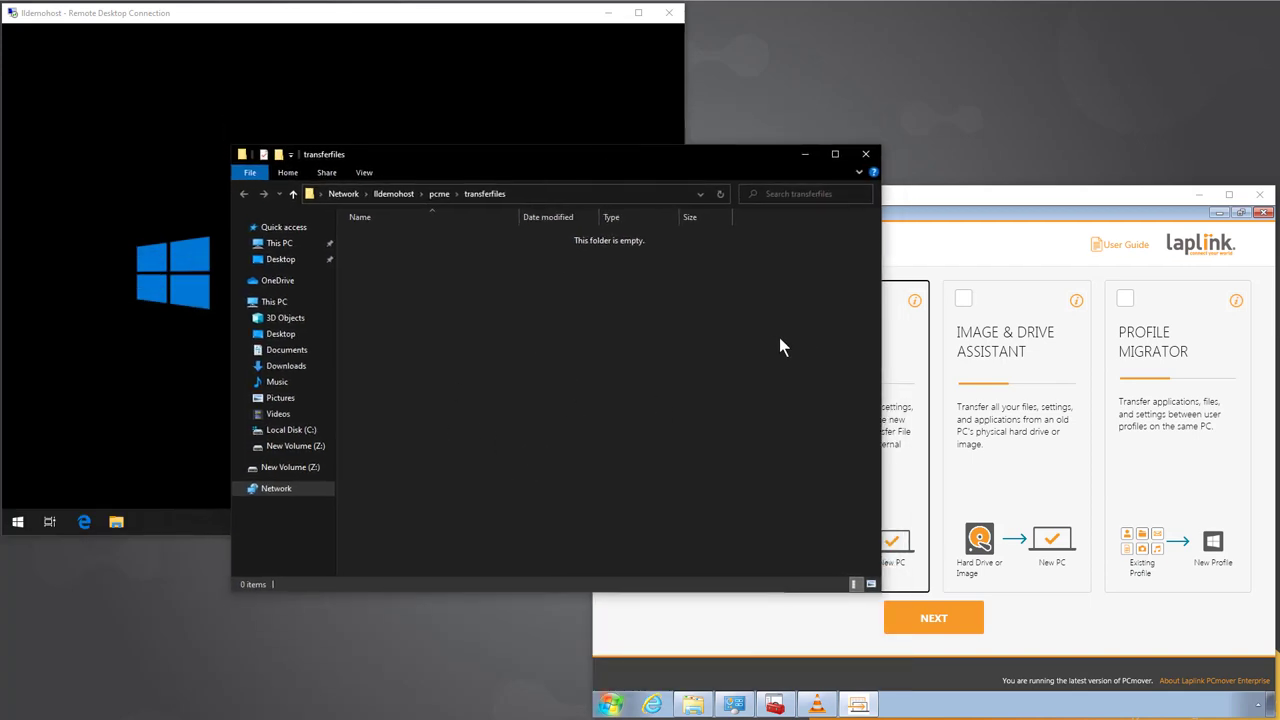
drag(694, 150, 603, 232)
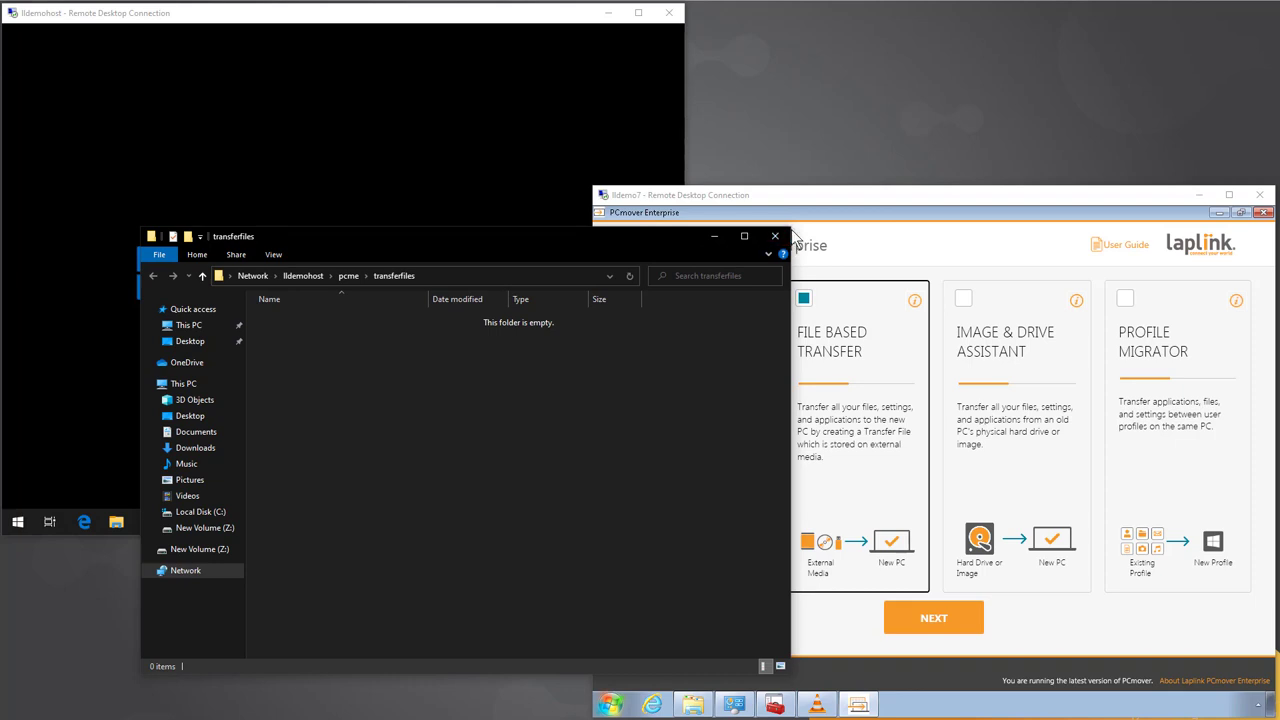
drag(790, 229, 571, 385)
drag(448, 400, 377, 429)
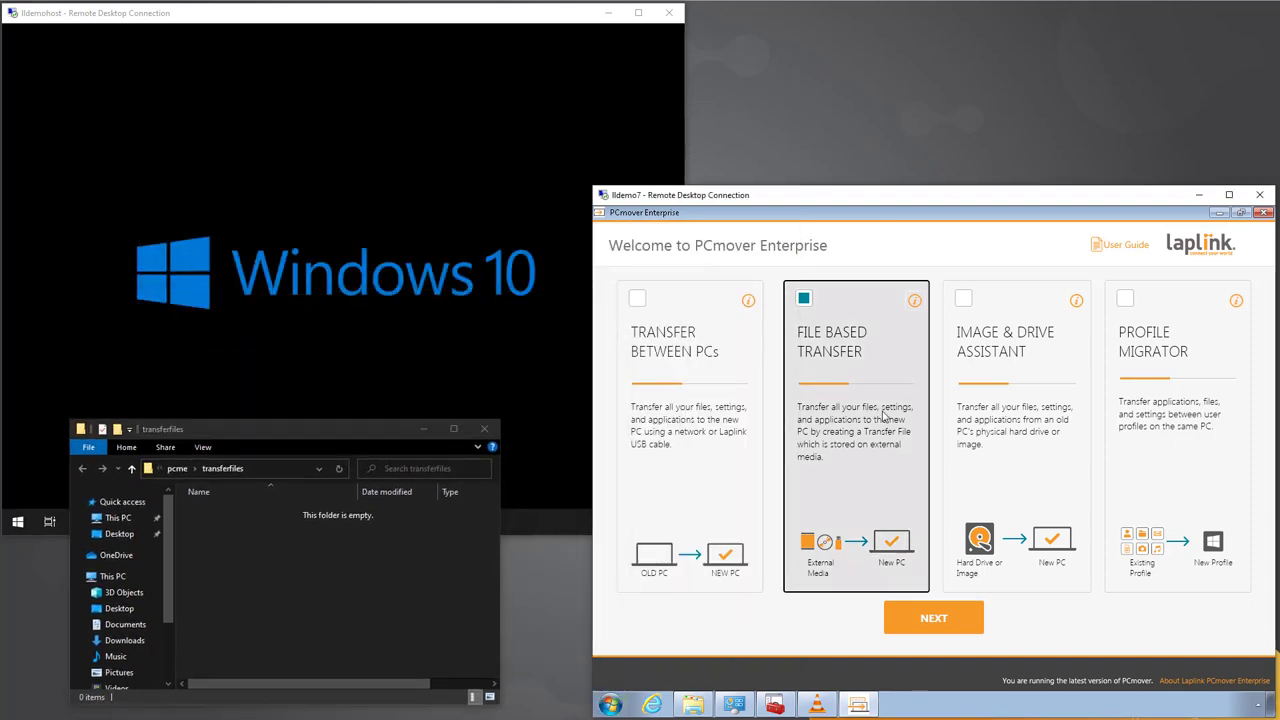
Keep 'This is my old computer' and enter \\lldemohost\pcme\transferfiles\mytransfer.pcv as the transfer file
click(915, 625)
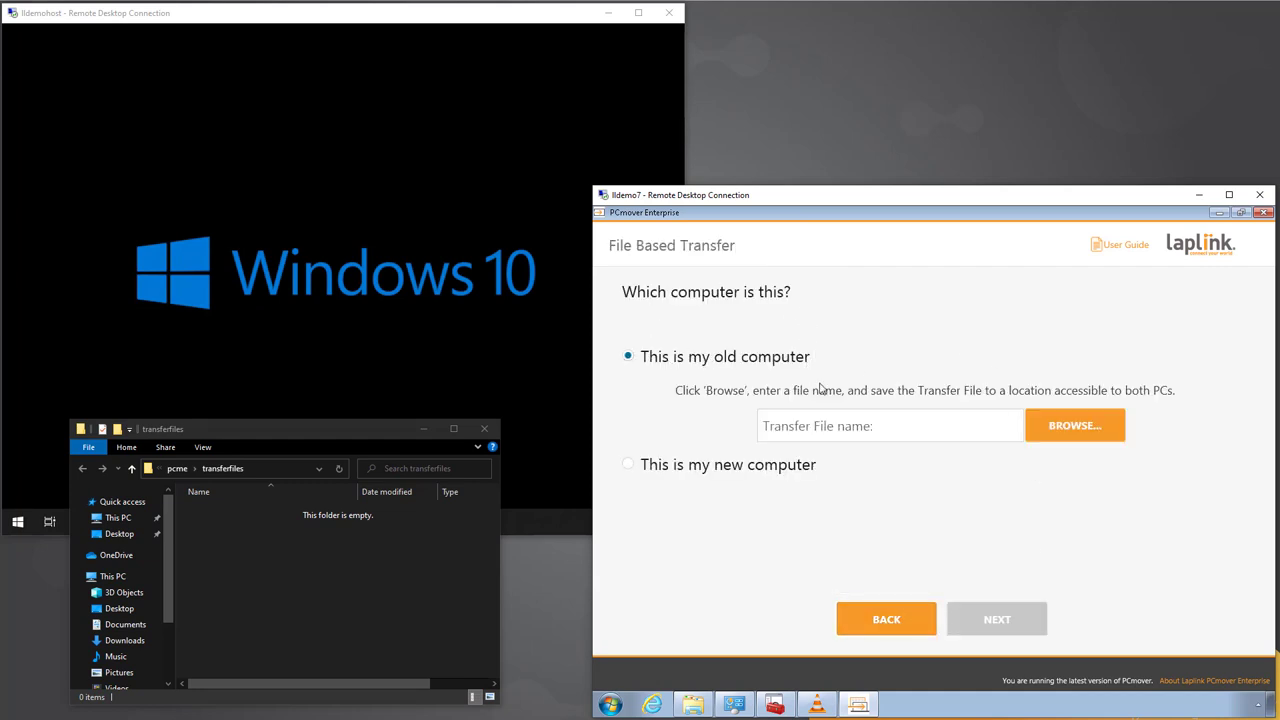
click(815, 425)
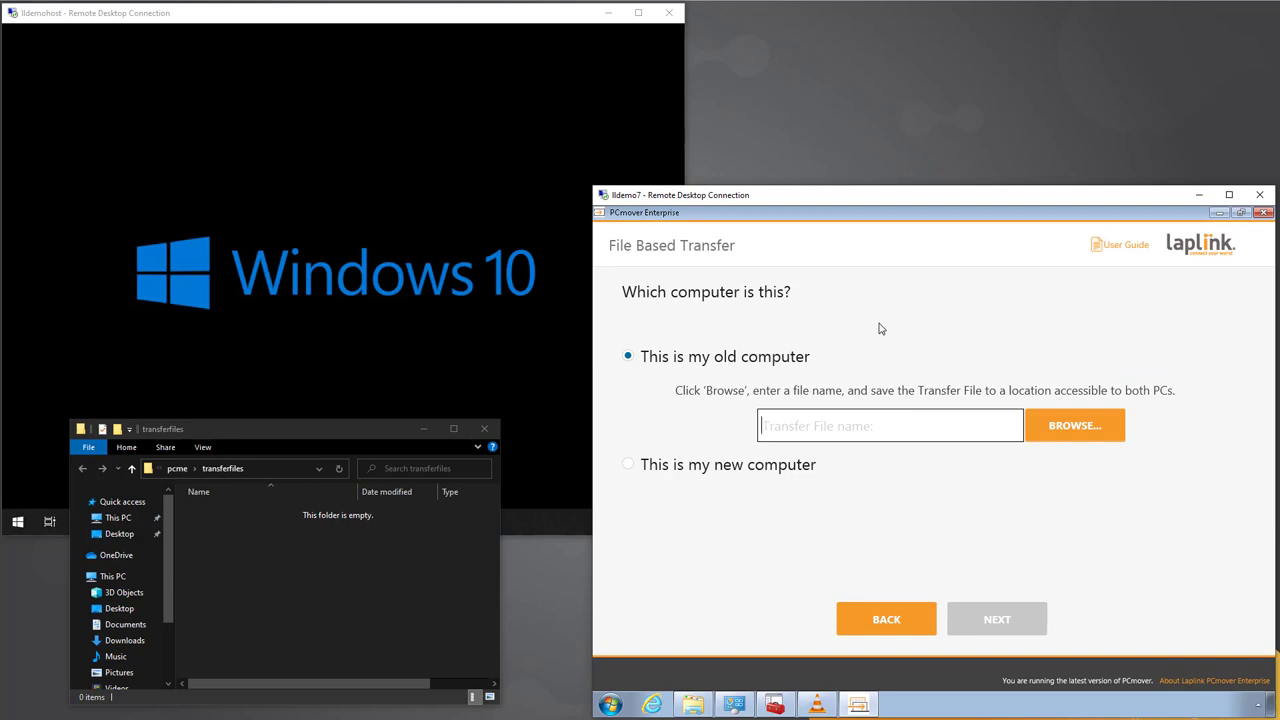
text(\lldemohost\pc)
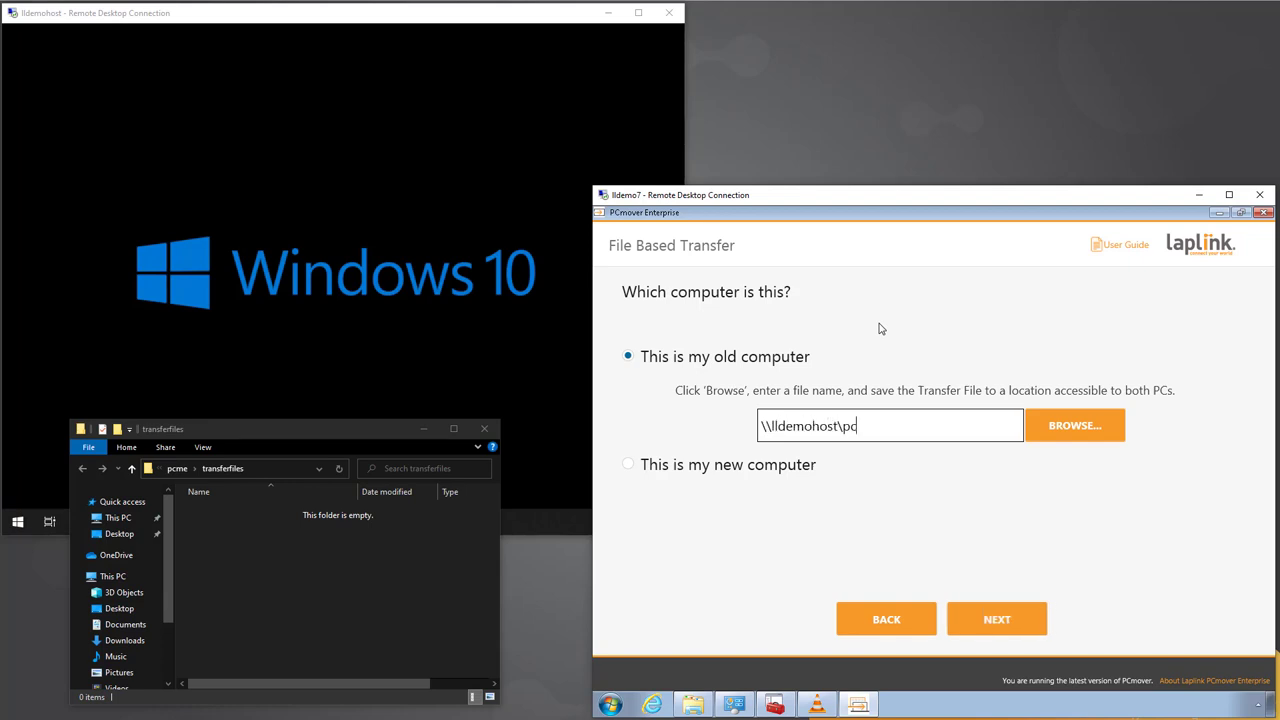
text(me\transferfiles\mytrans)
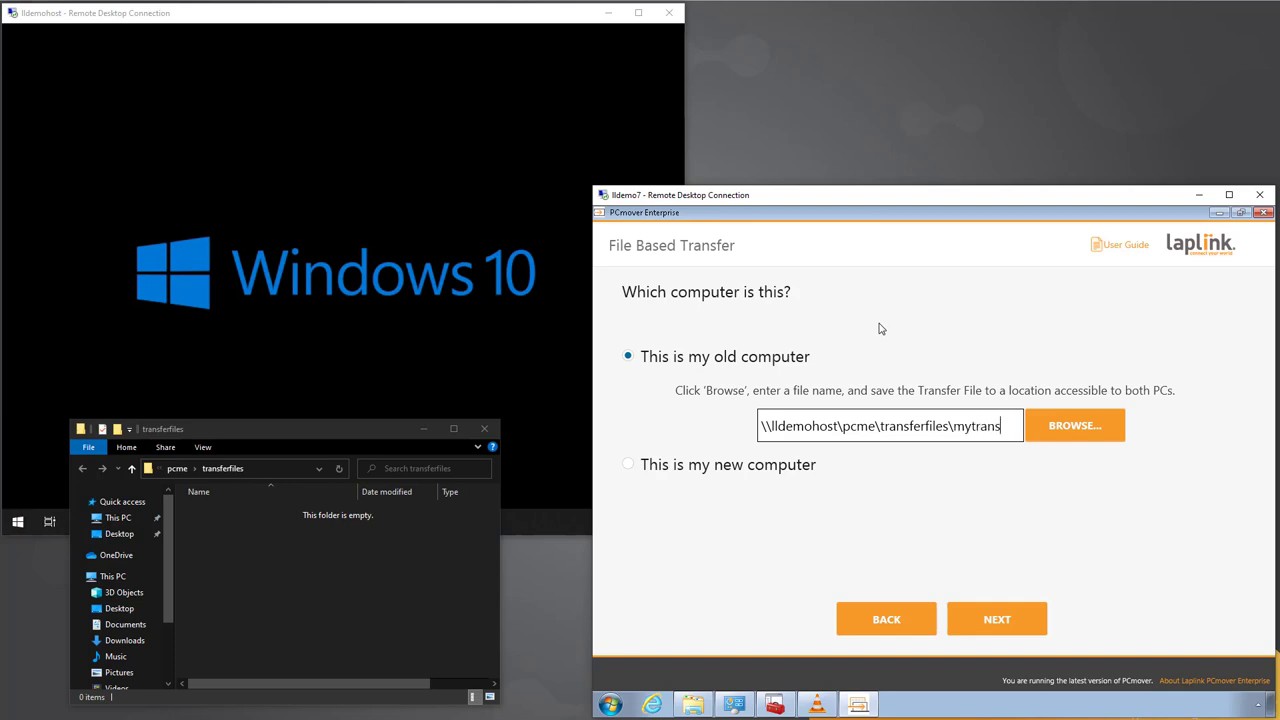
text(fer.pcv)
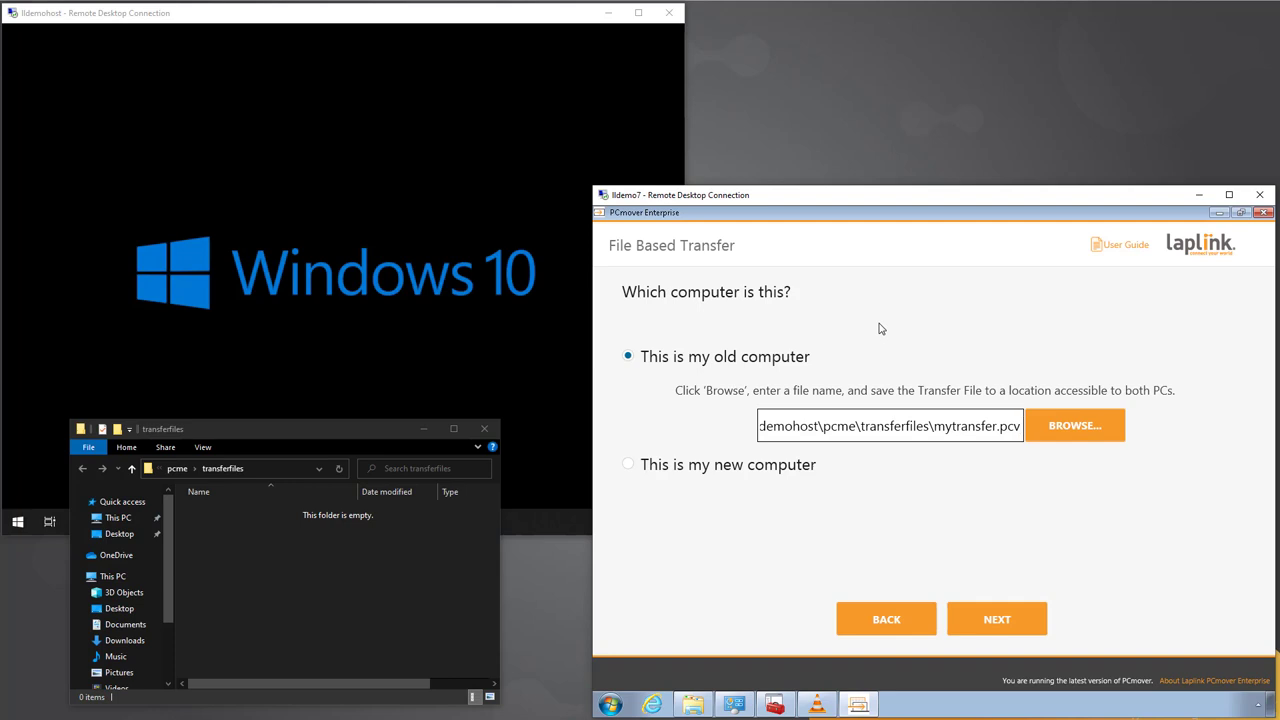
Scan the system, accept Standard, and create mytransfer.pcv, watching it appear in the widened folder window
click(997, 621)
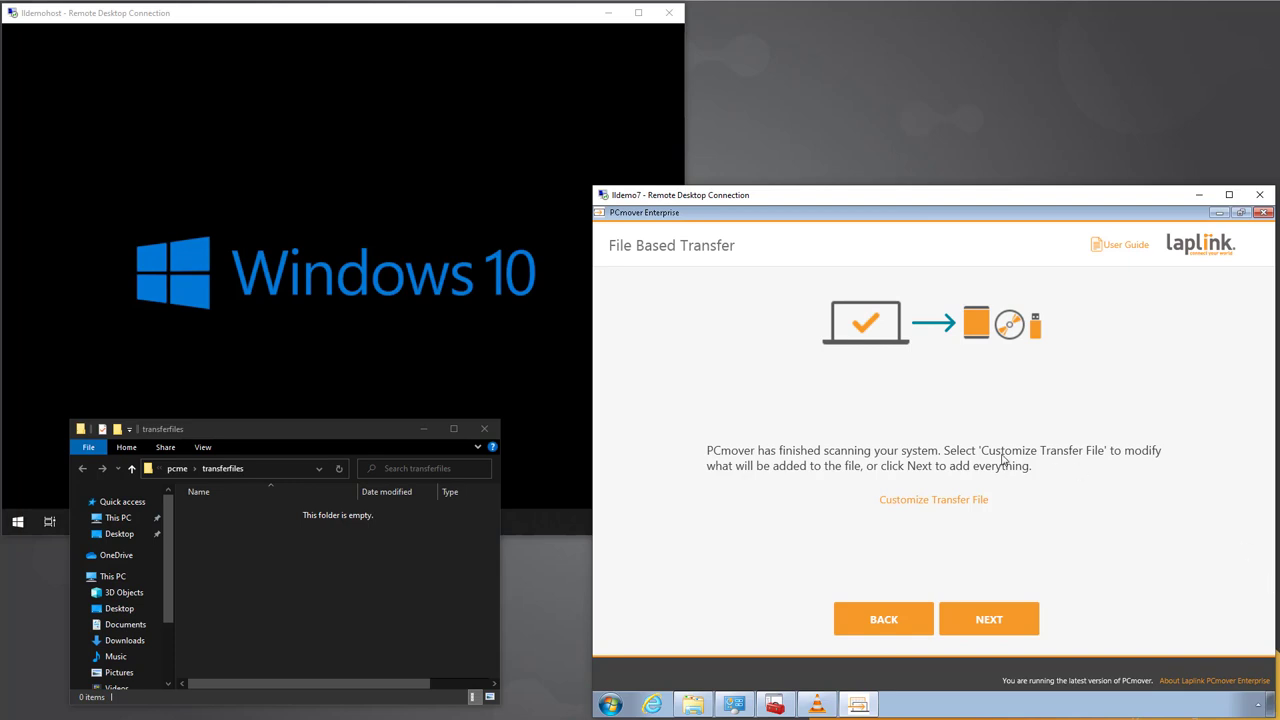
click(934, 500)
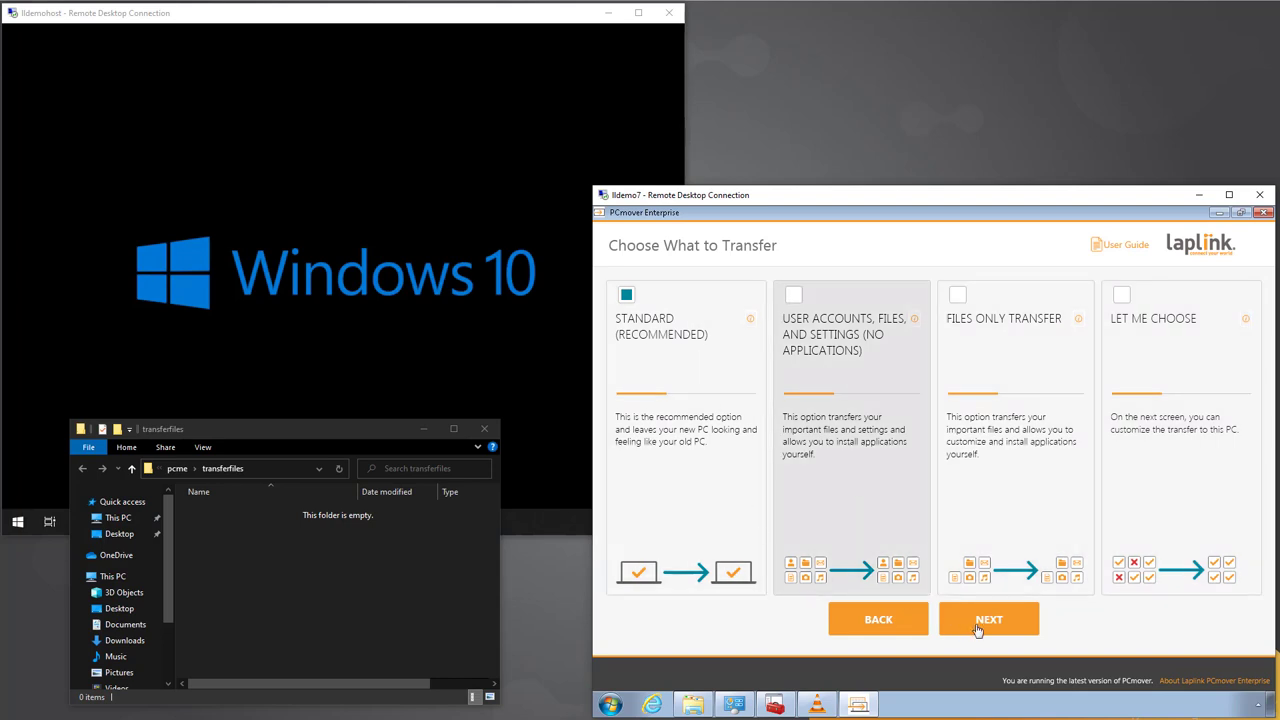
click(988, 628)
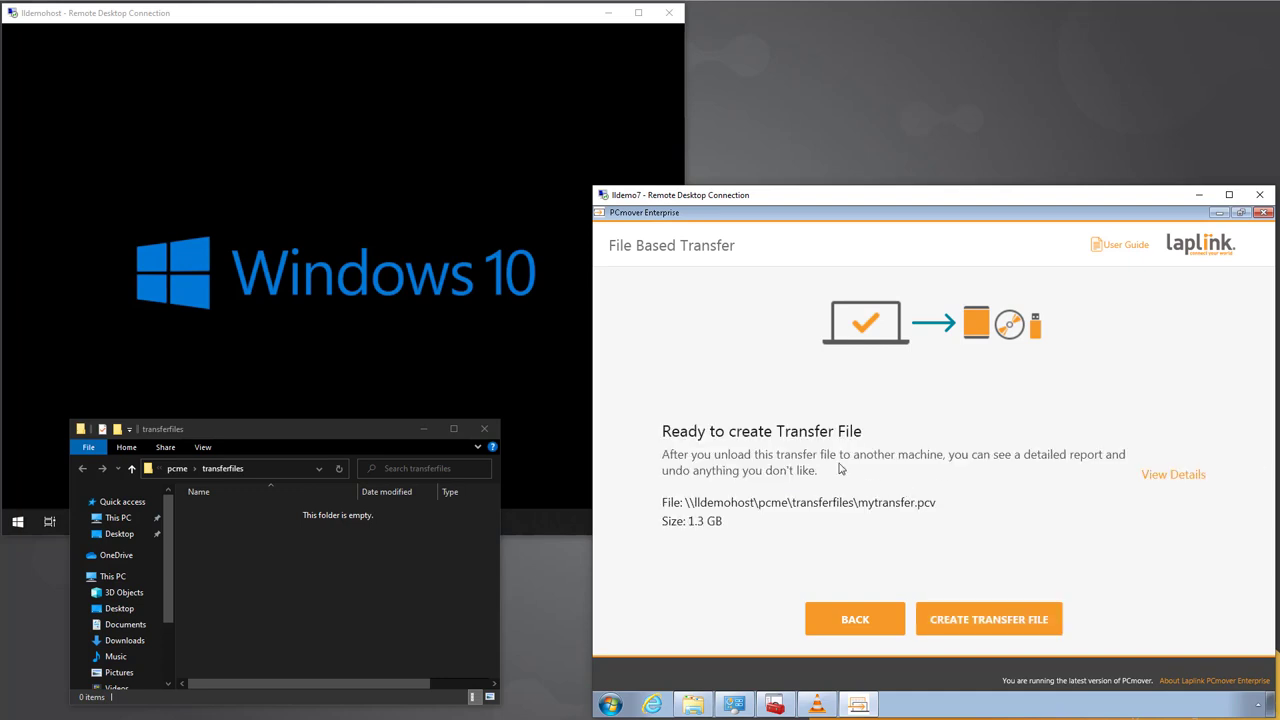
click(1010, 628)
click(354, 585)
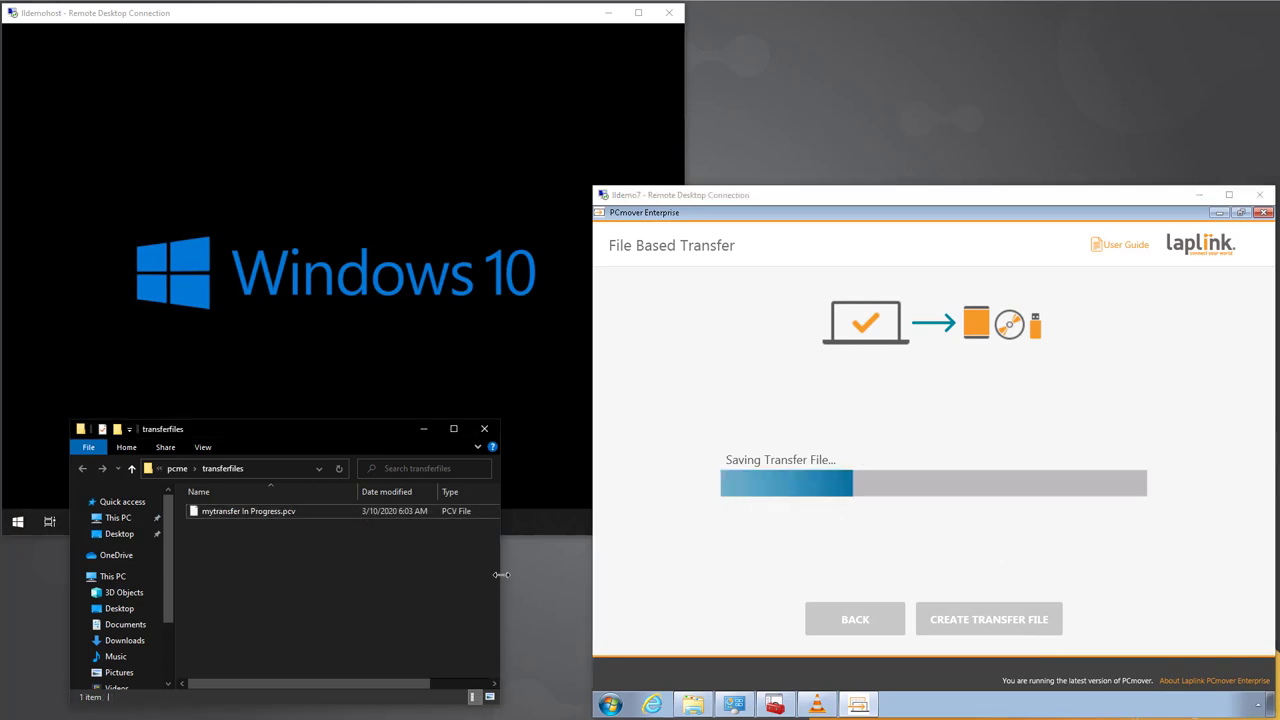
drag(500, 575, 630, 572)
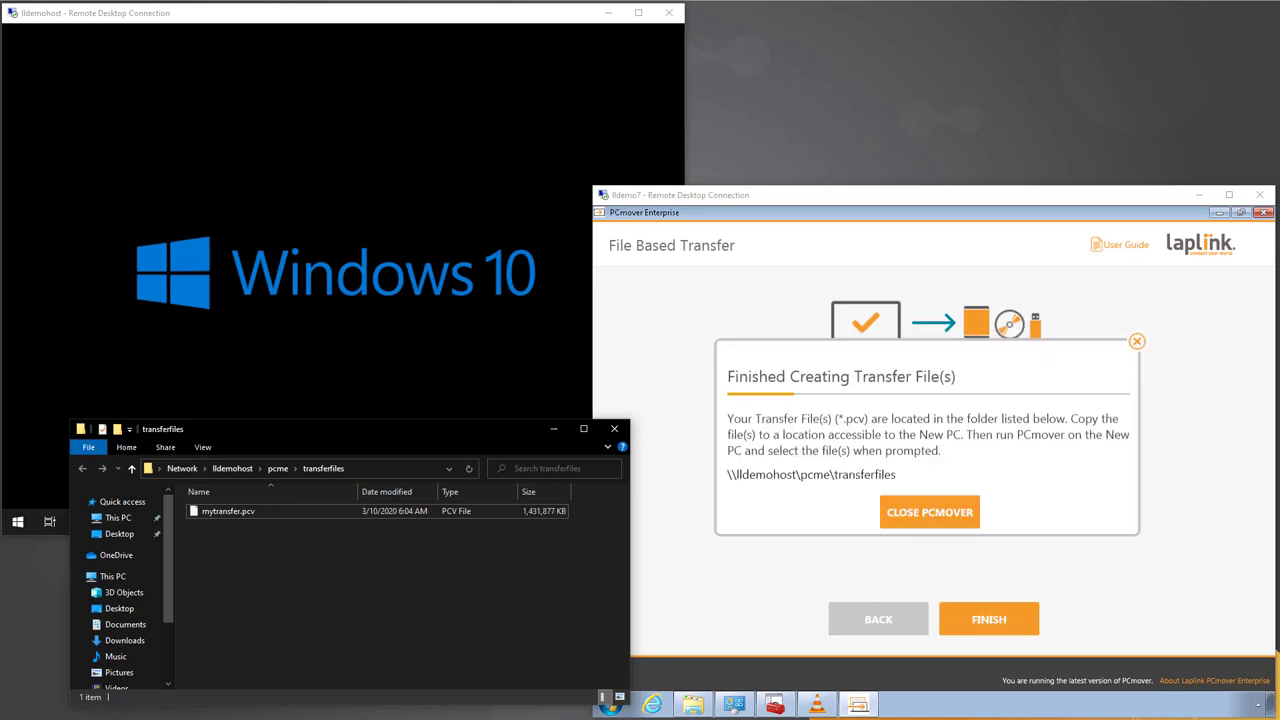
Close PCmover on the Windows 7 machine and return to the Windows 10 remote session
click(956, 514)
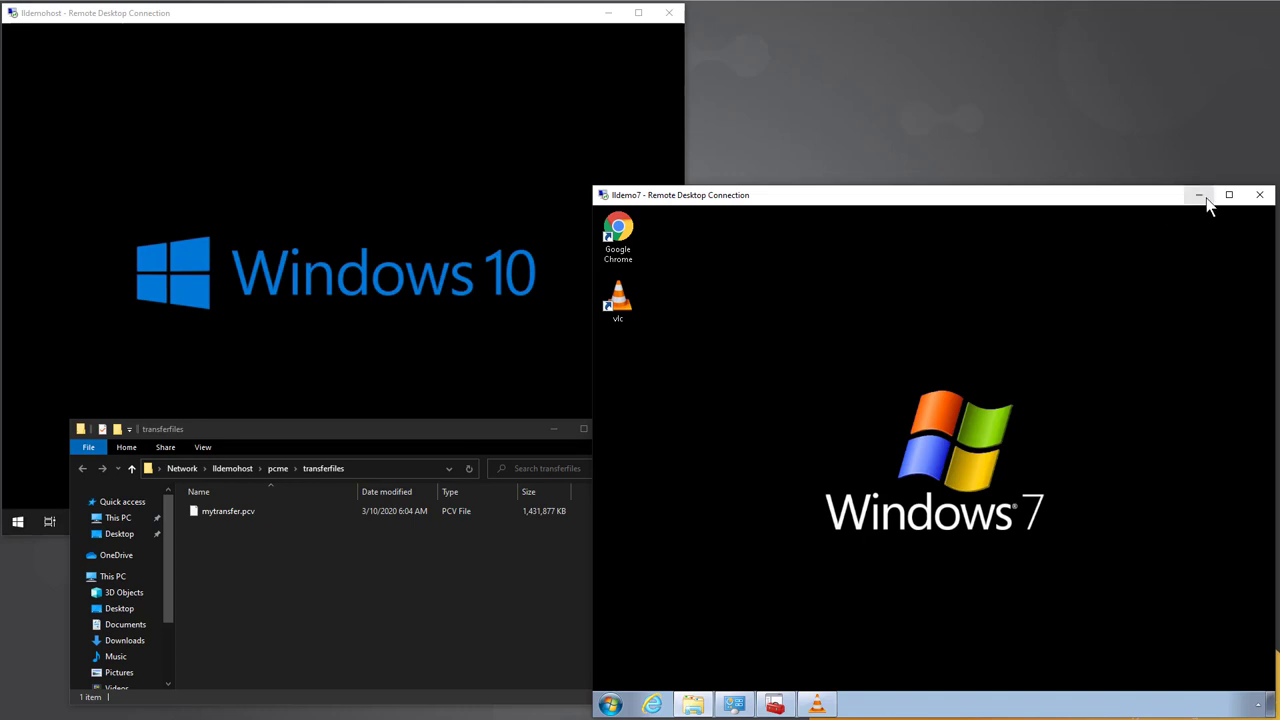
click(1199, 194)
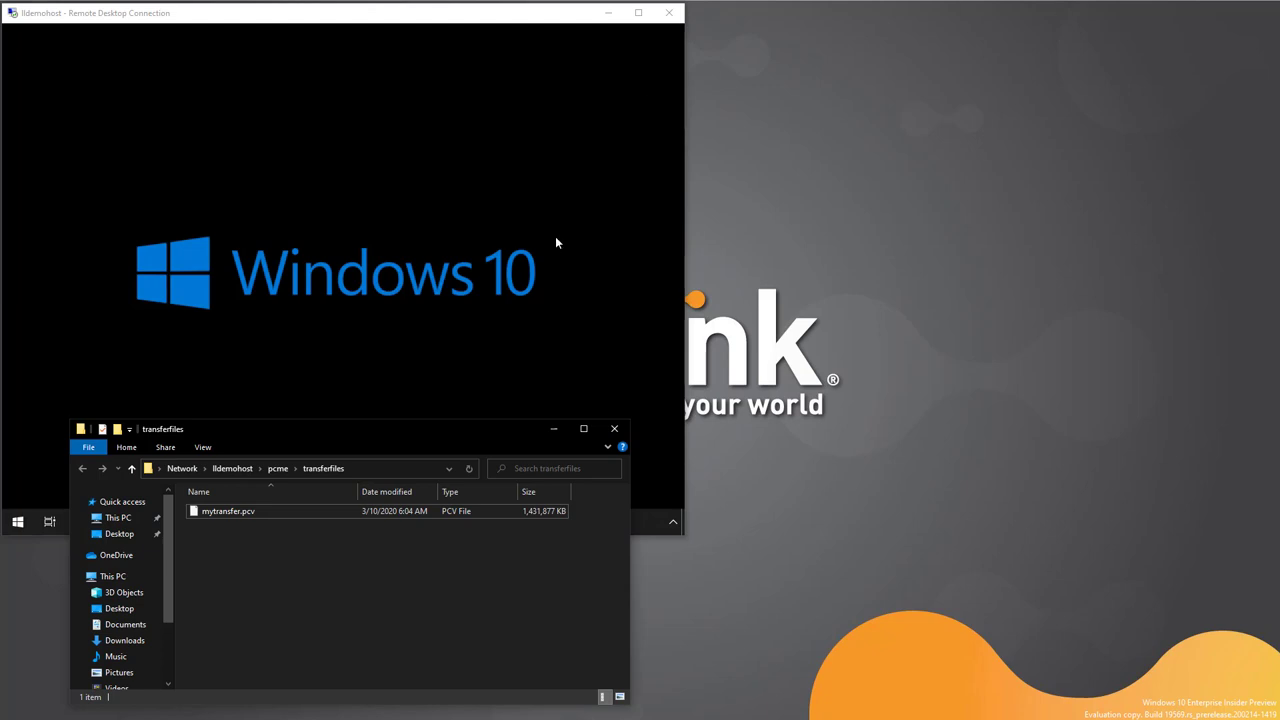
click(637, 296)
Move aside and minimize the transferfiles folder window, then open the Windows 10 Start menu
key(alt+Tab)
drag(381, 442, 905, 450)
click(1082, 434)
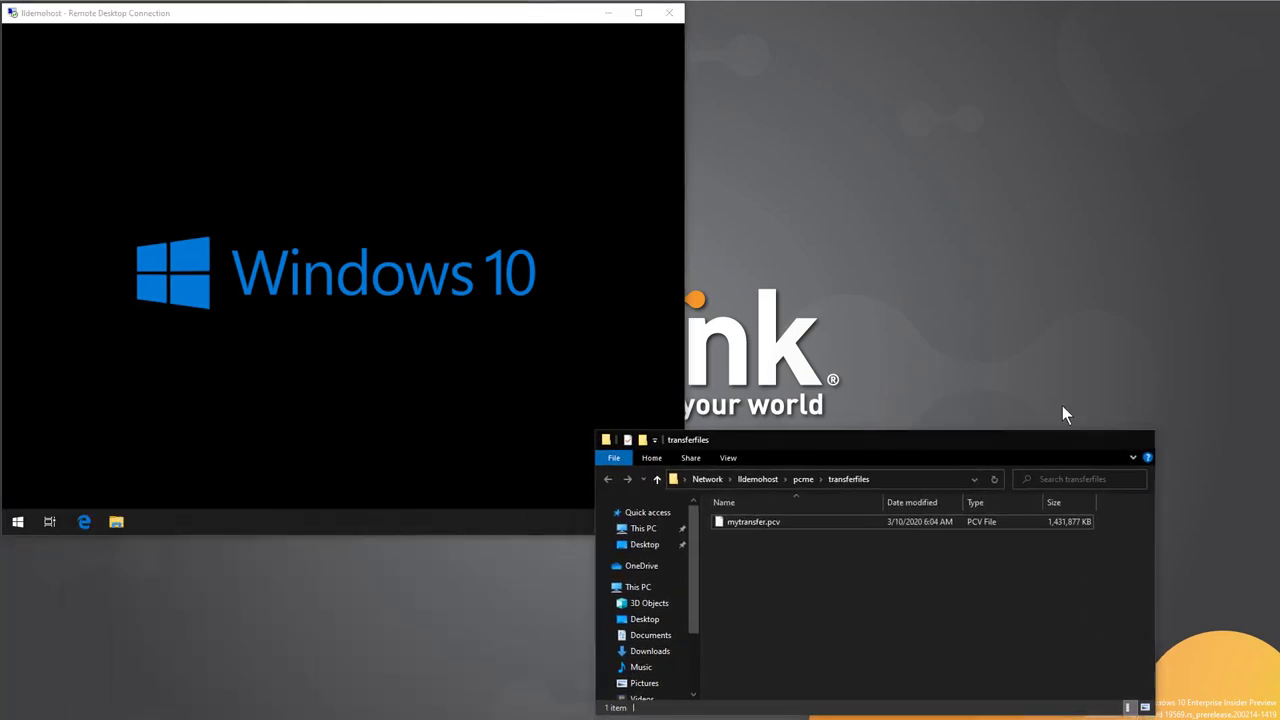
click(17, 521)
scroll(320, 400, down, 3)
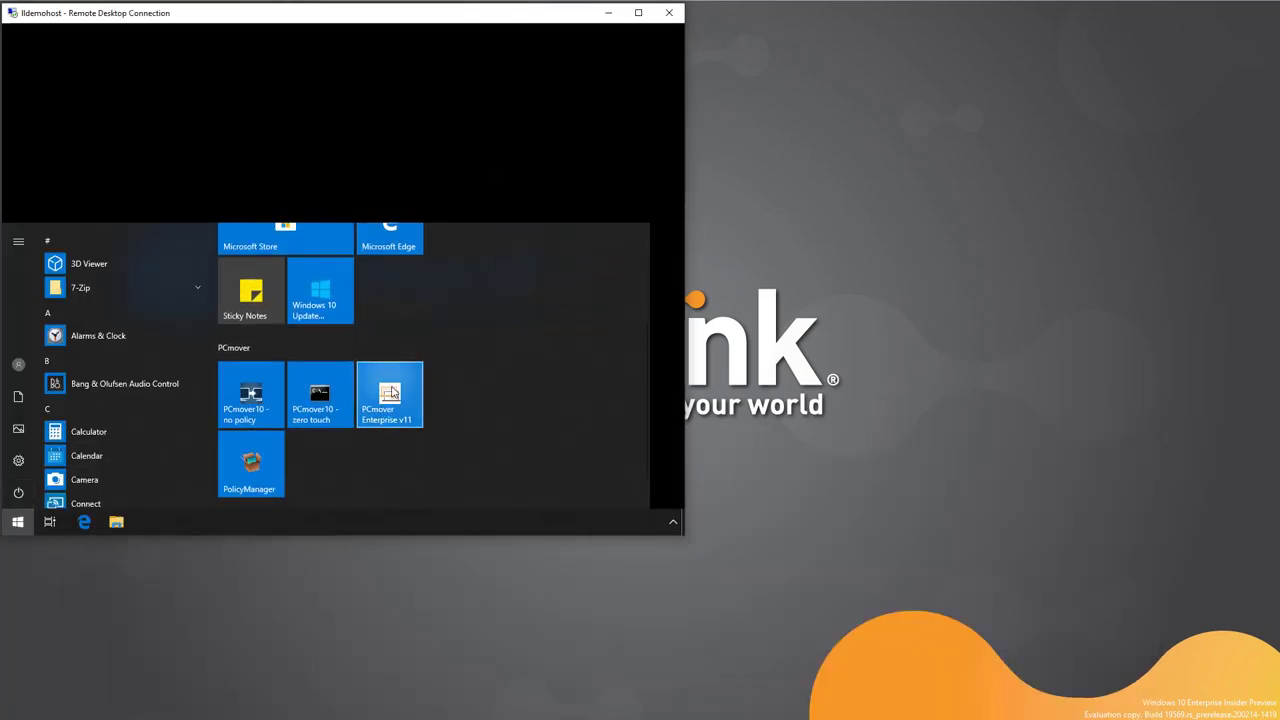
Launch PCmover v11 as the new computer via File Based Transfer, loading \\lldemohost\pcme\transferfiles\mytransfer.pcv
click(390, 394)
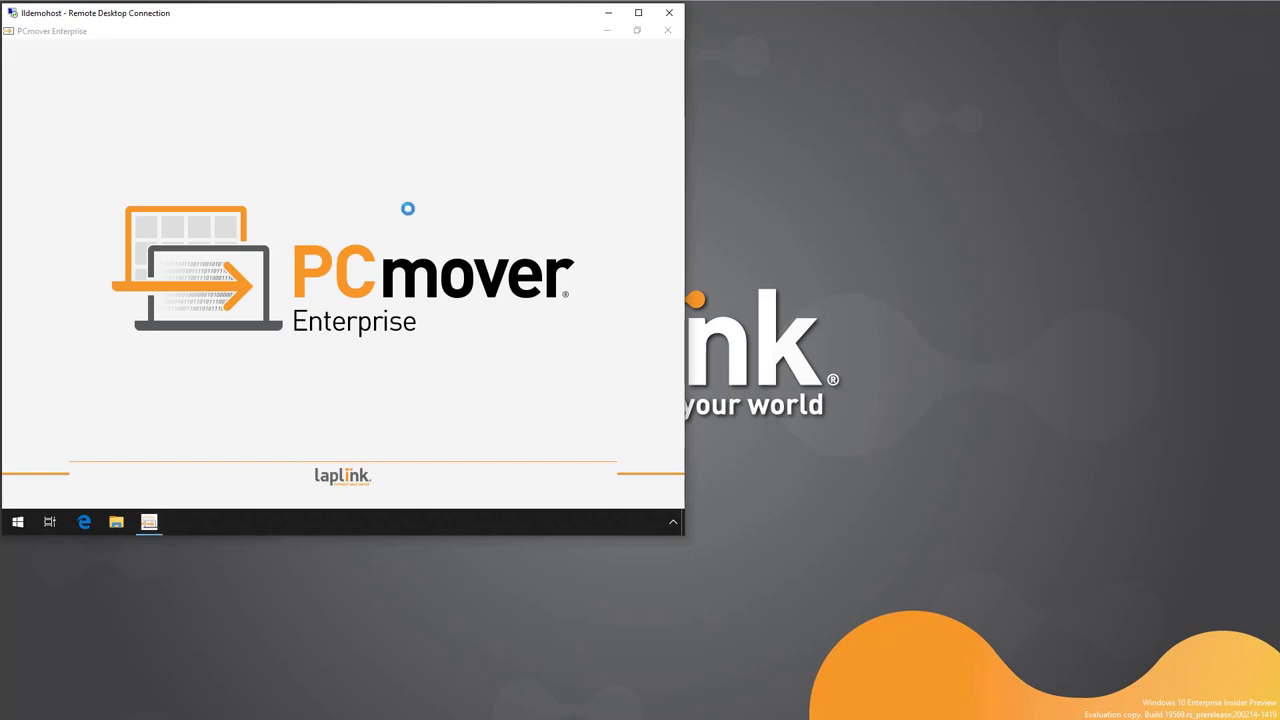
click(218, 206)
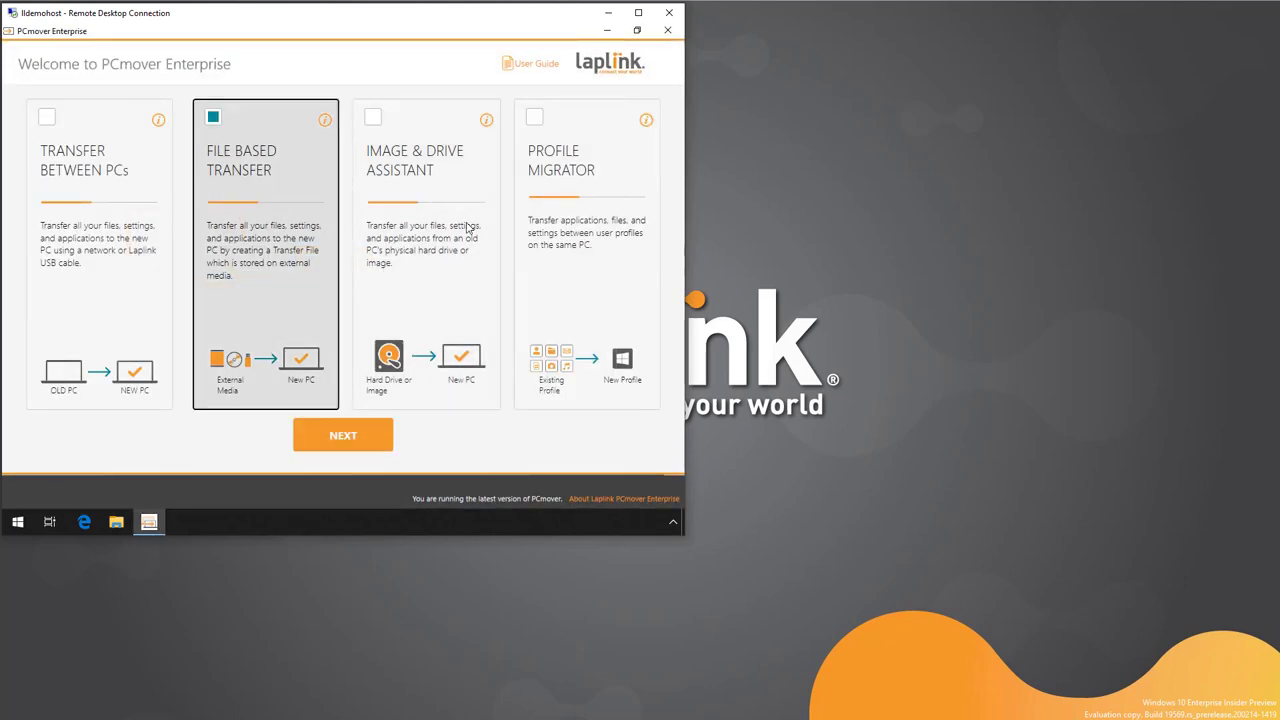
click(357, 437)
click(115, 285)
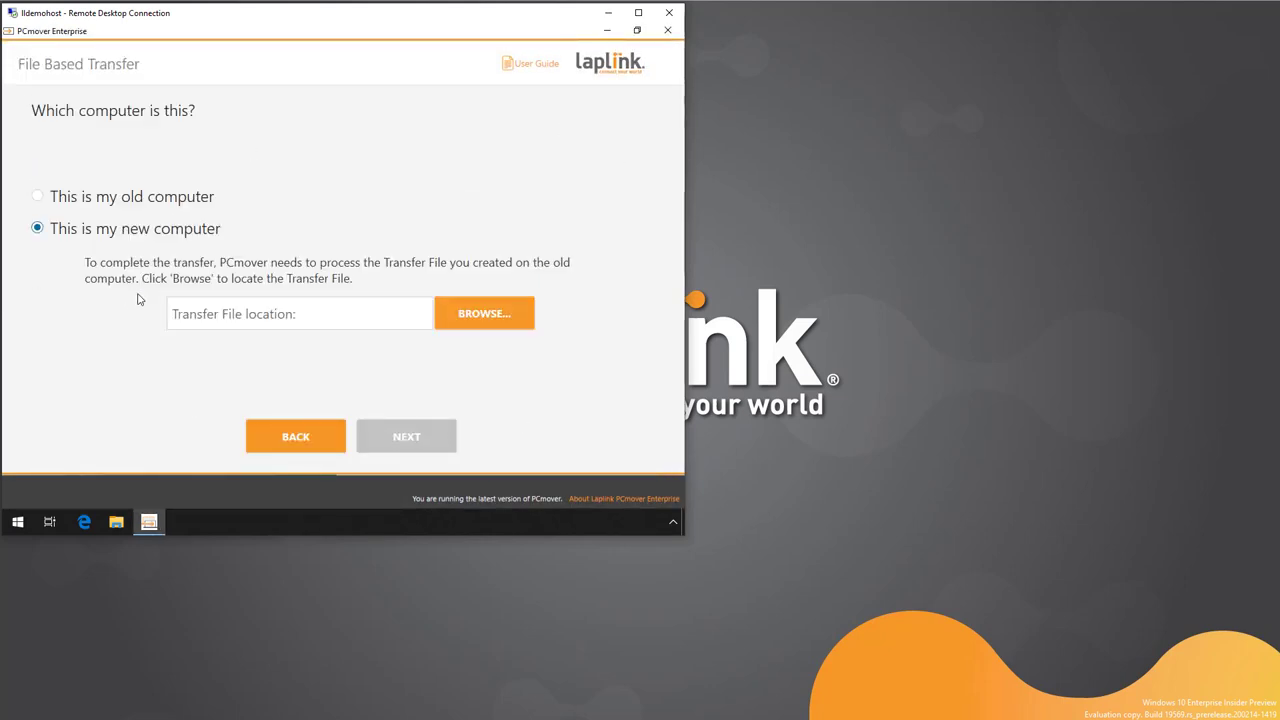
click(260, 312)
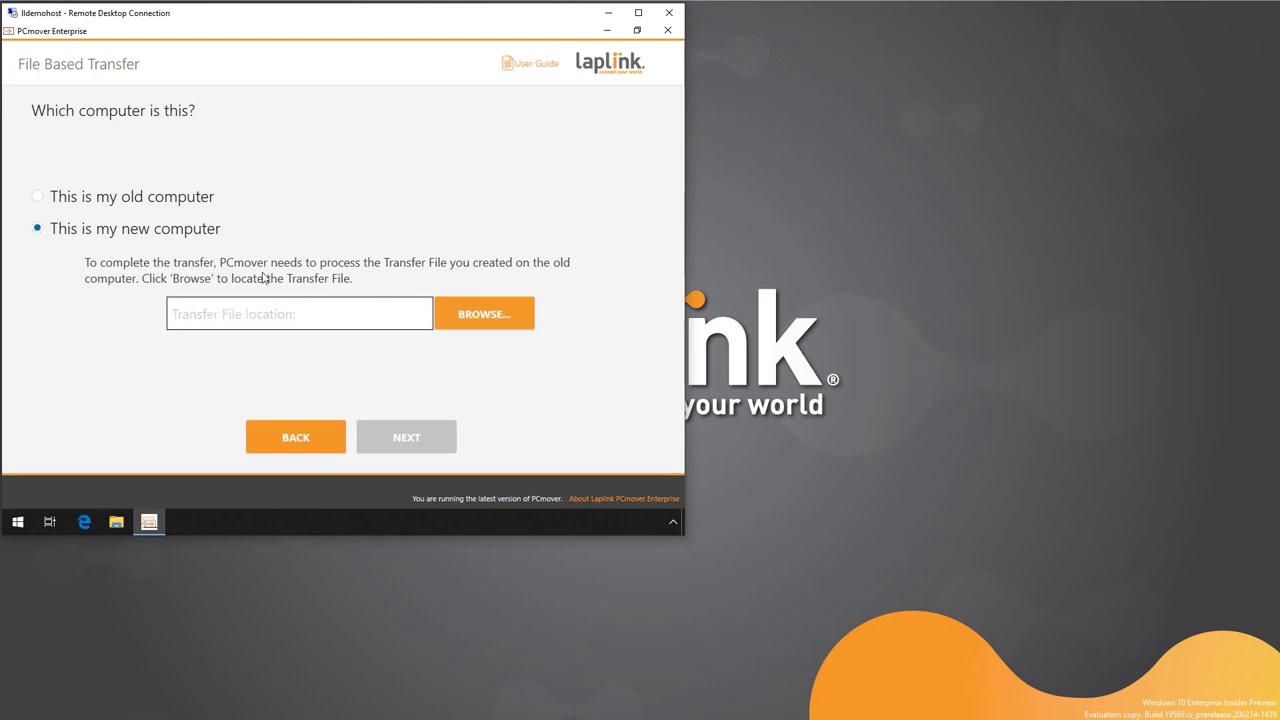
text(\\lldemohost\pcme\transferfile)
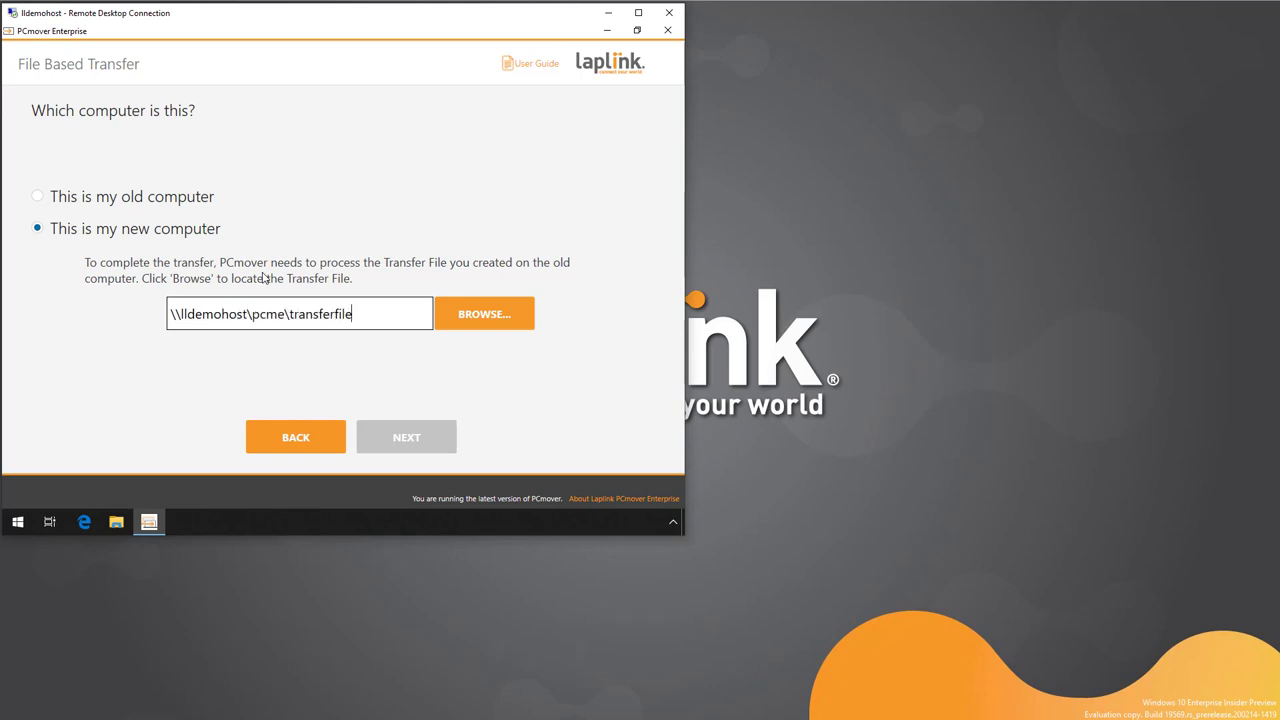
text(s\mytransfer.pc)
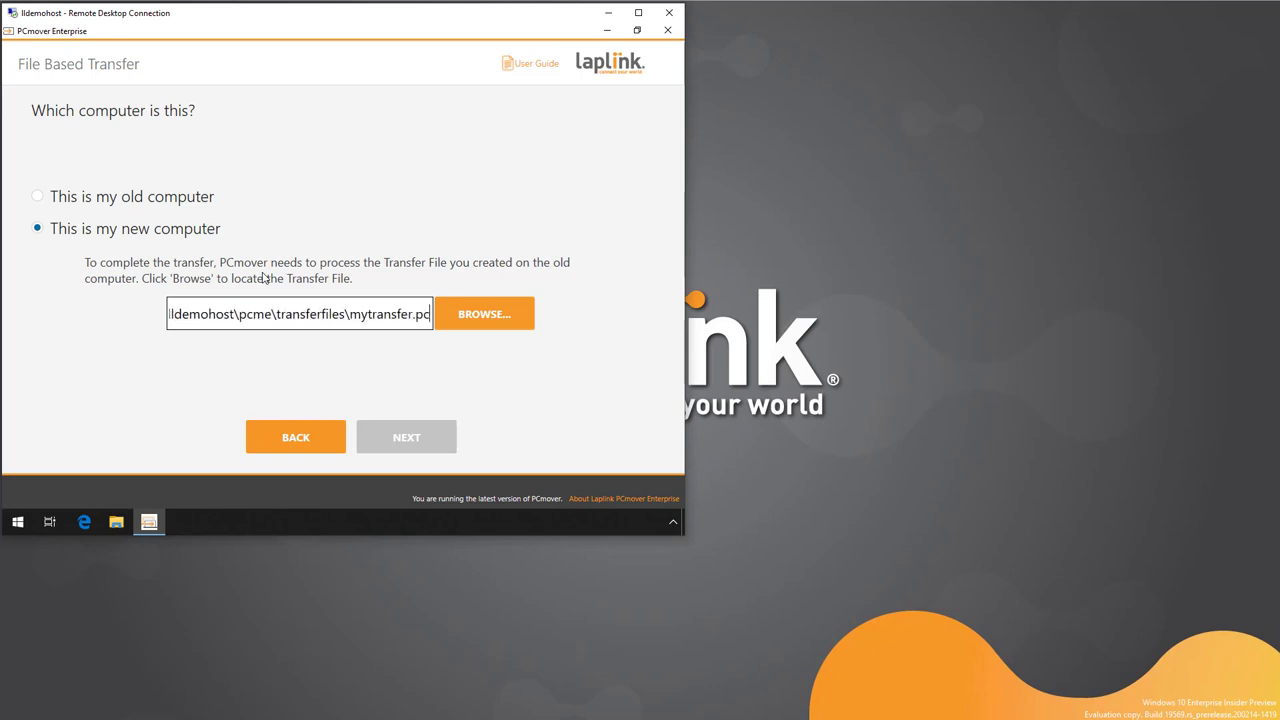
text(v)
click(380, 437)
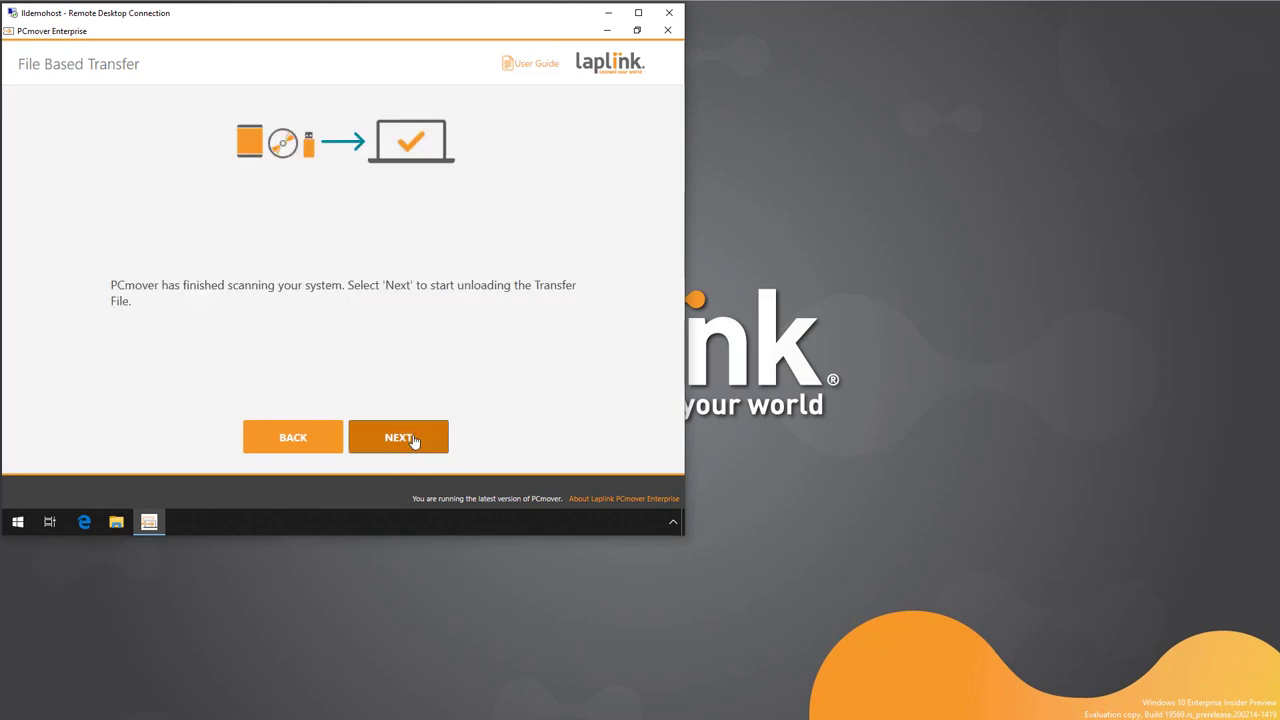
Set demo2 to Don't transfer, save, close Transfer Options, and let the 1.3 GB transfer complete
click(412, 440)
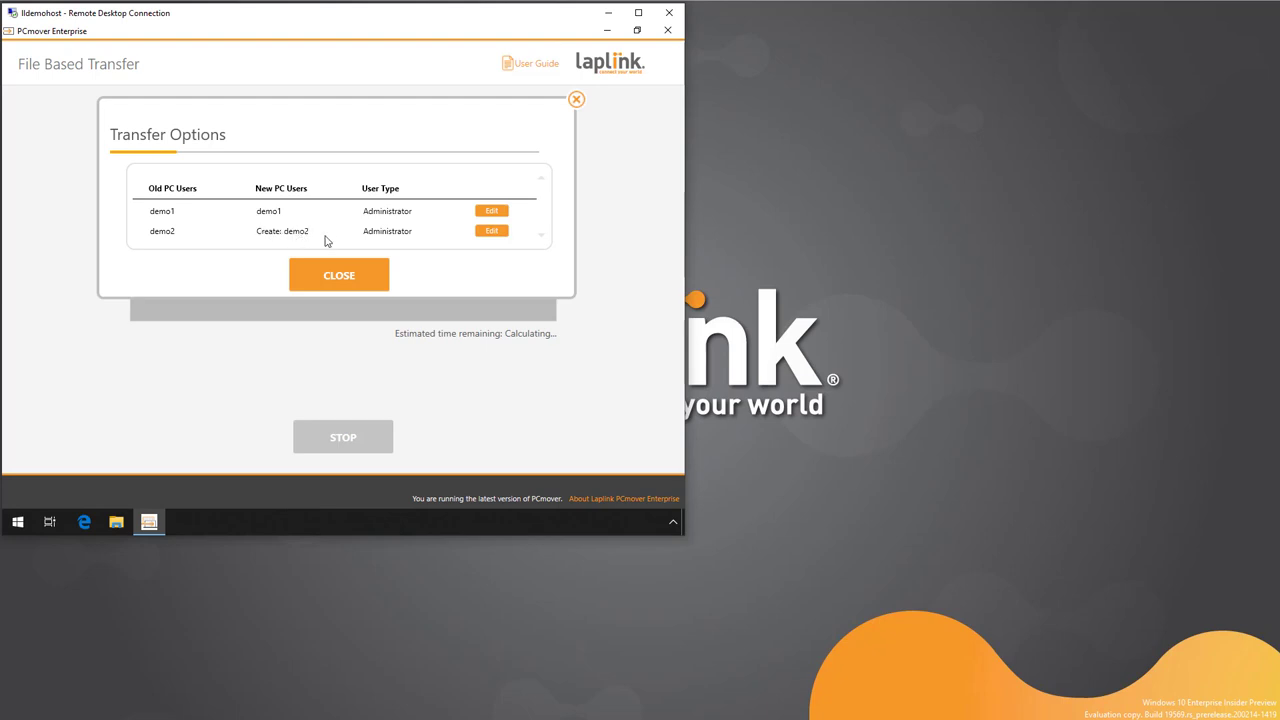
click(490, 234)
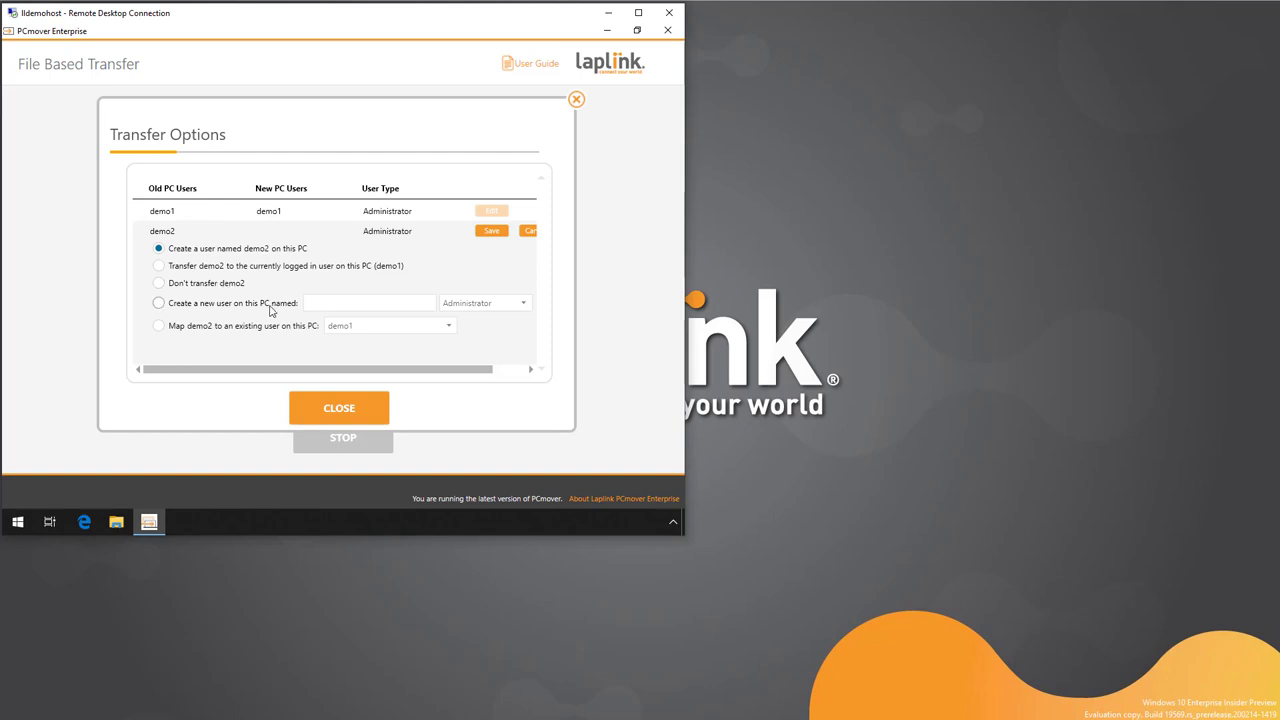
click(183, 284)
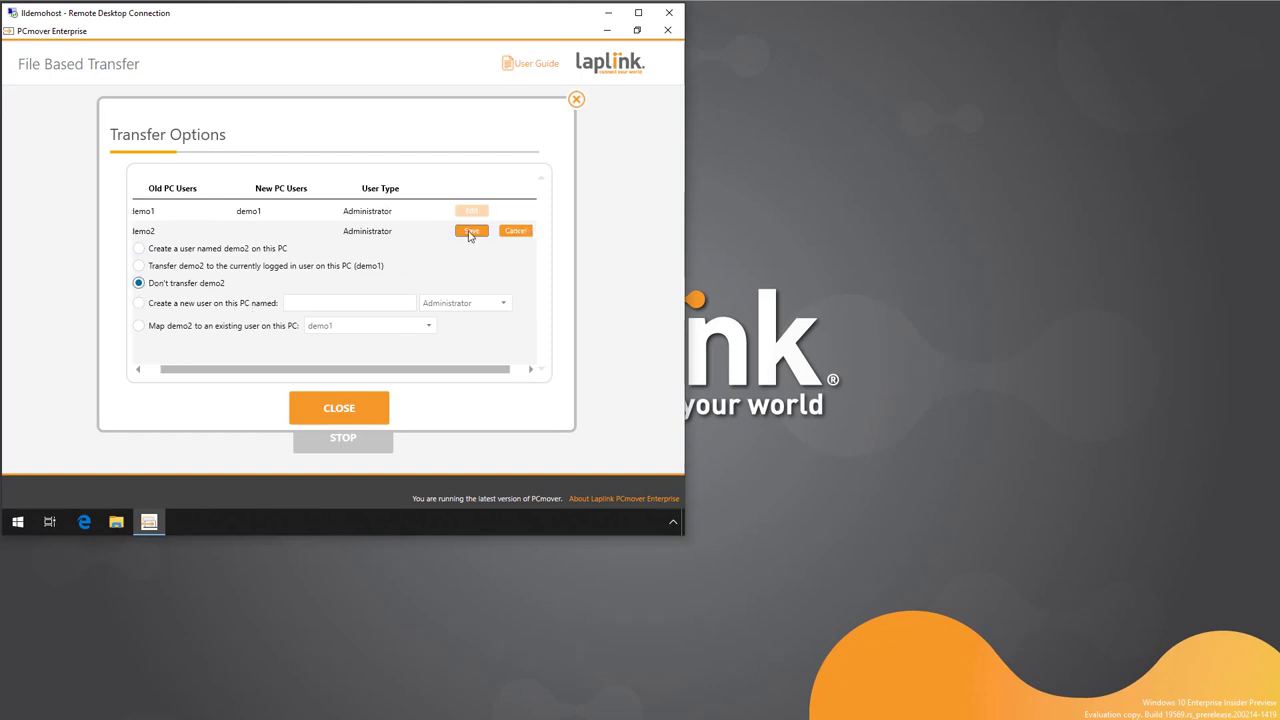
click(470, 232)
click(352, 282)
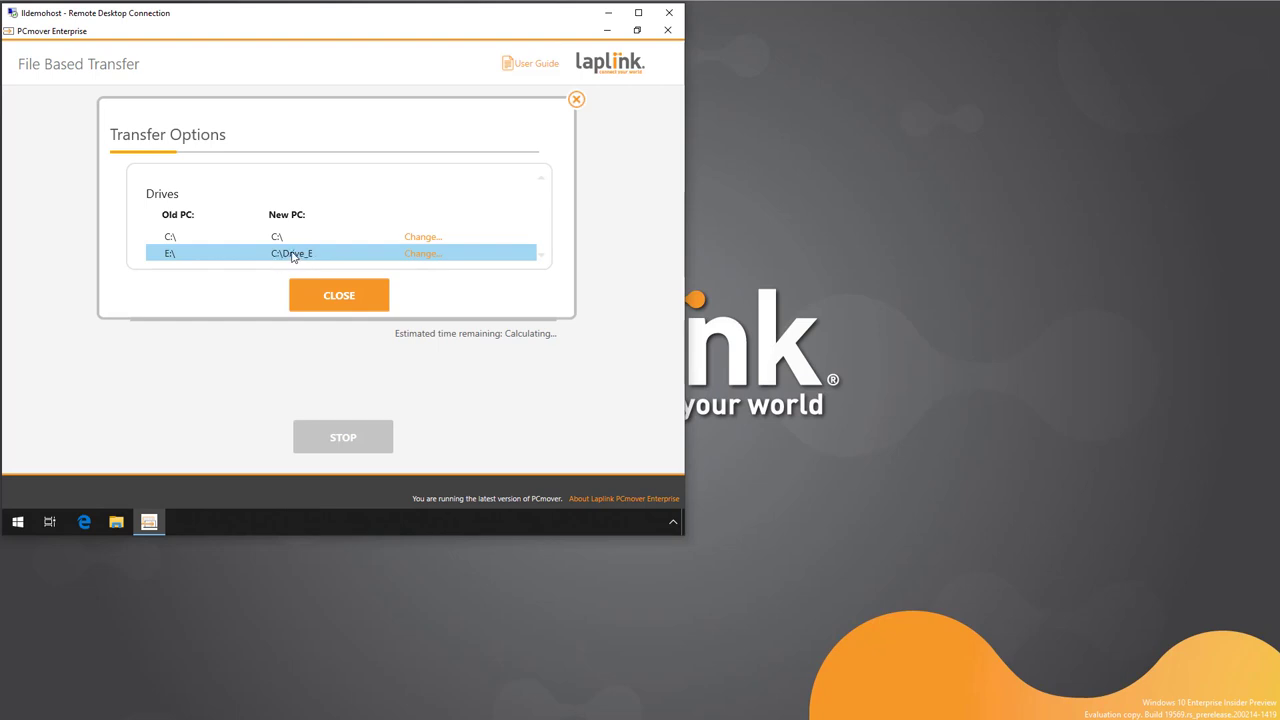
click(345, 296)
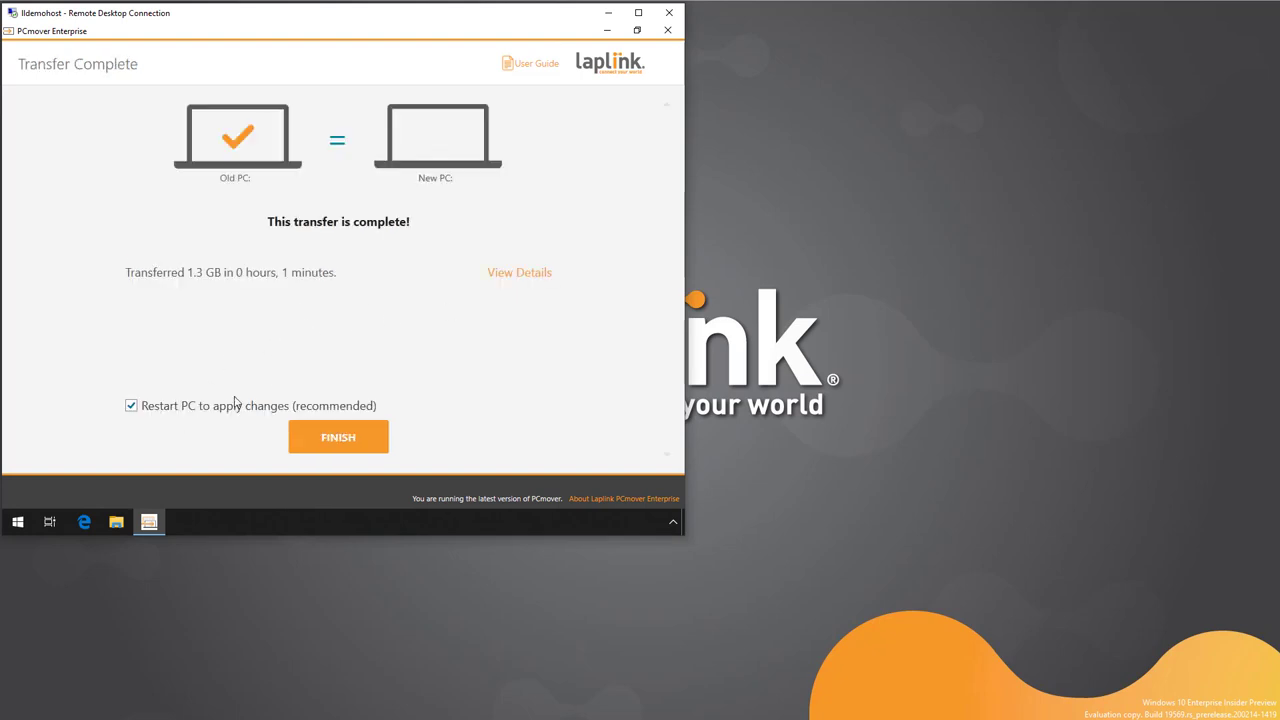
Finish the completed transfer with 'Restart PC to apply changes' checked so the PC restarts
click(359, 441)
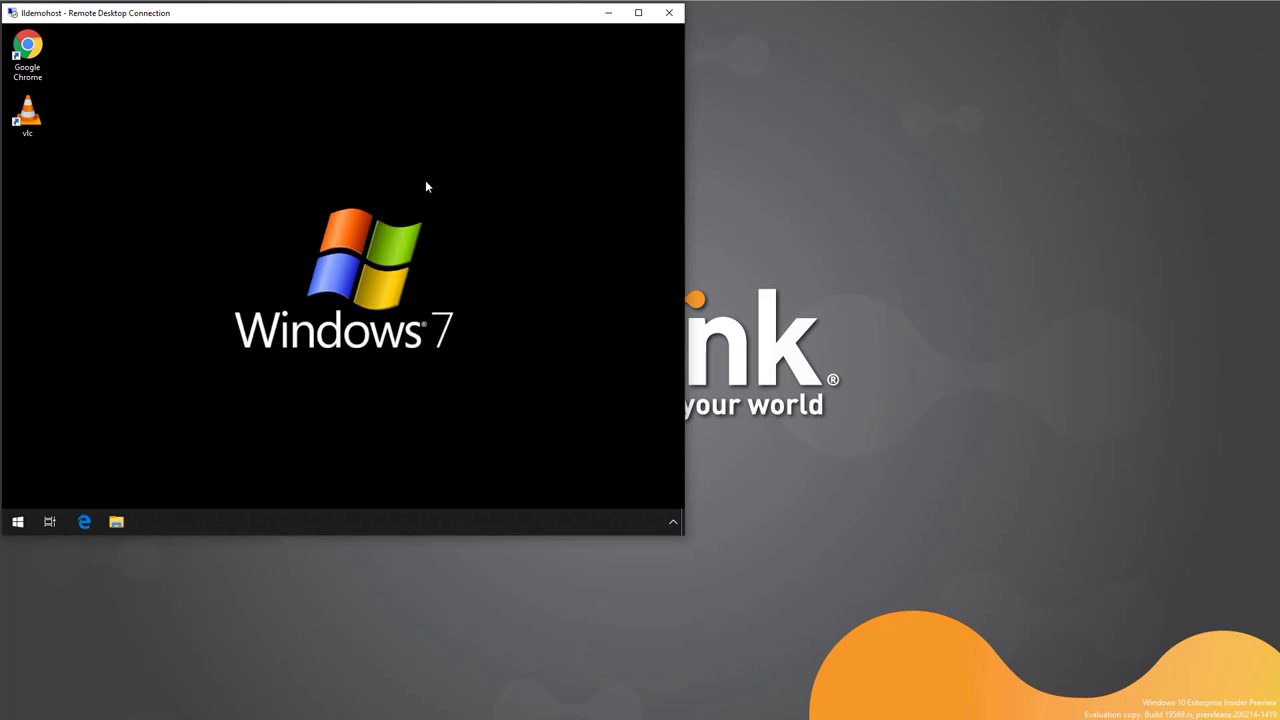
Launch and close VLC and Google Chrome to confirm both programs migrated
double_click(48, 120)
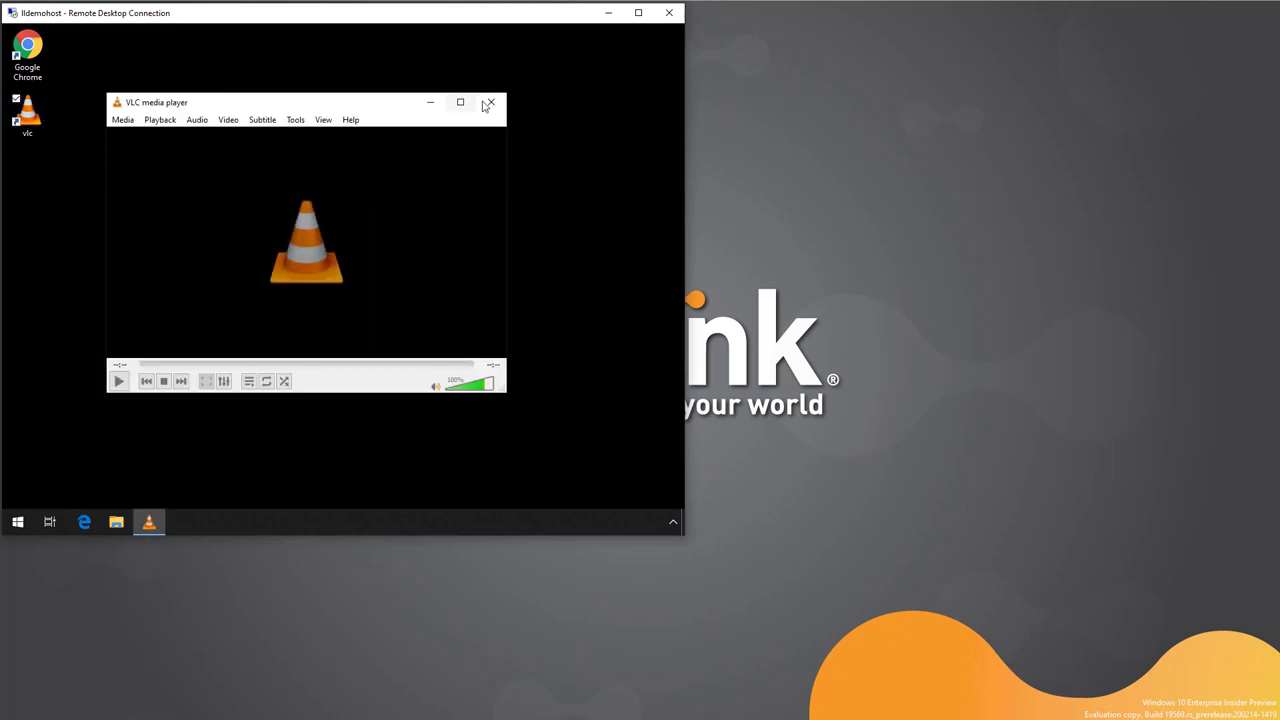
click(490, 103)
click(35, 58)
double_click(35, 58)
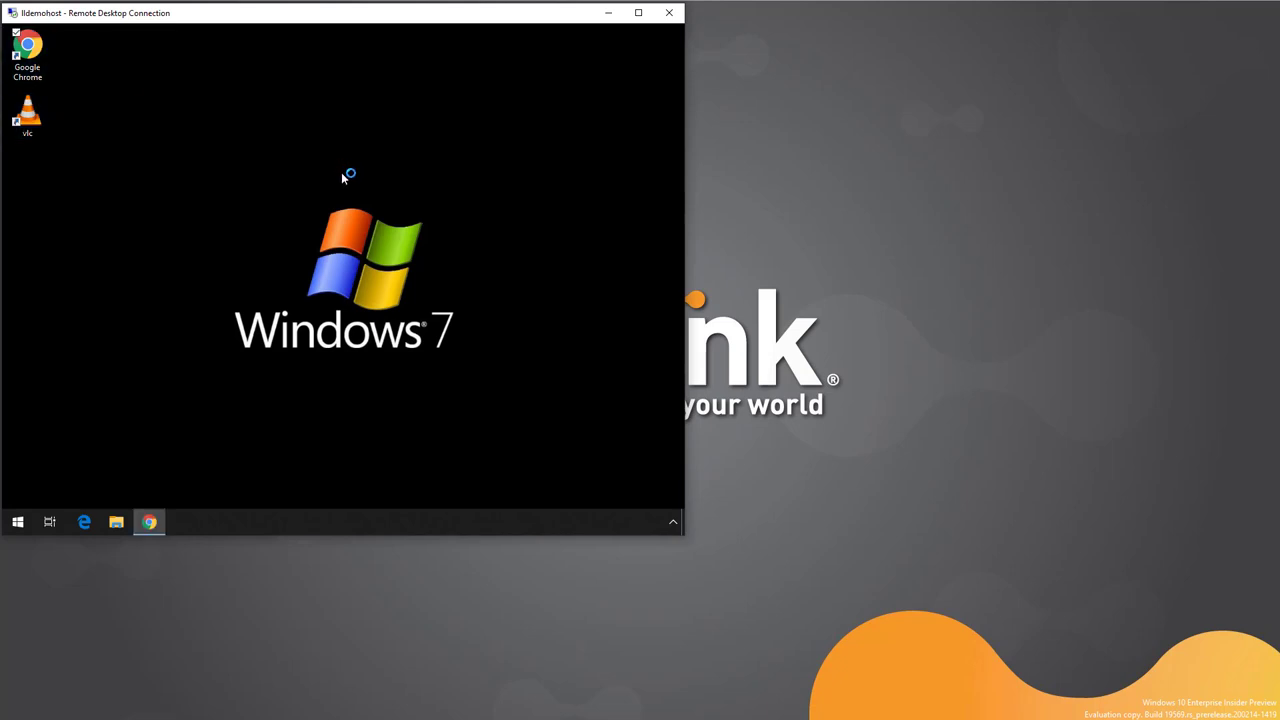
click(669, 33)
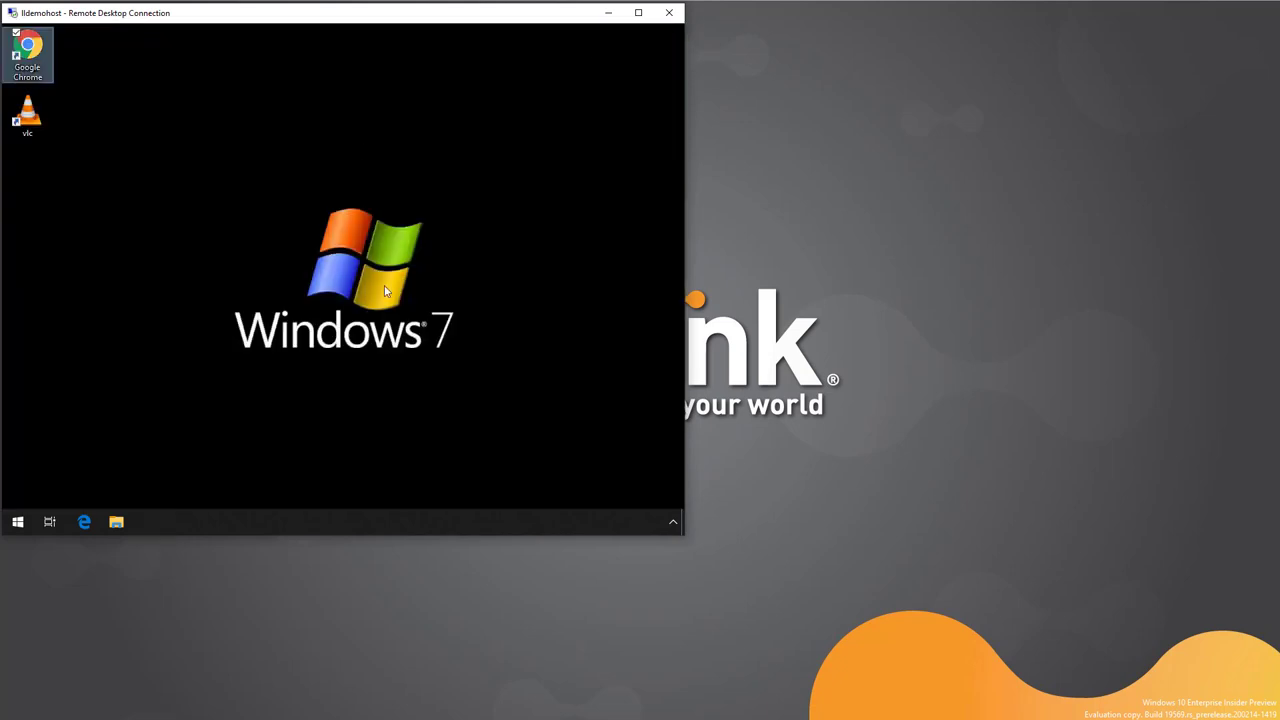
Browse This PC to C:\Drive_E to confirm the migrated folder, then close it
click(116, 521)
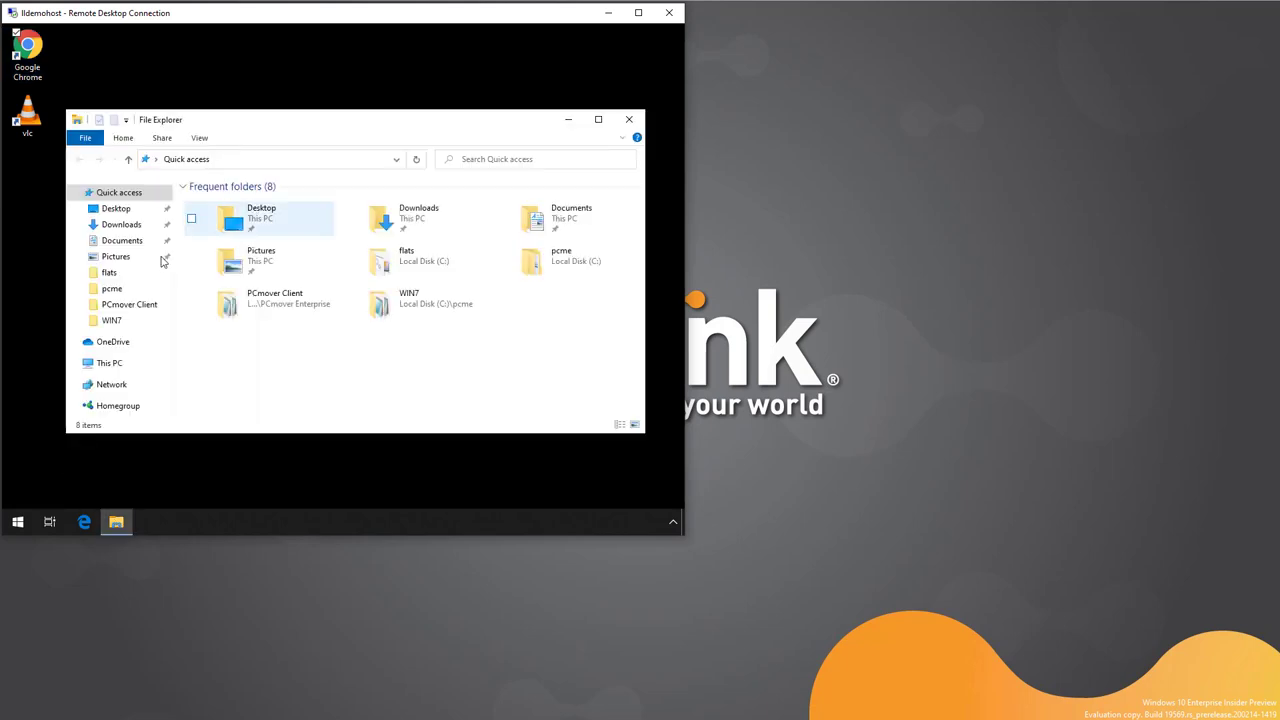
click(108, 363)
click(265, 390)
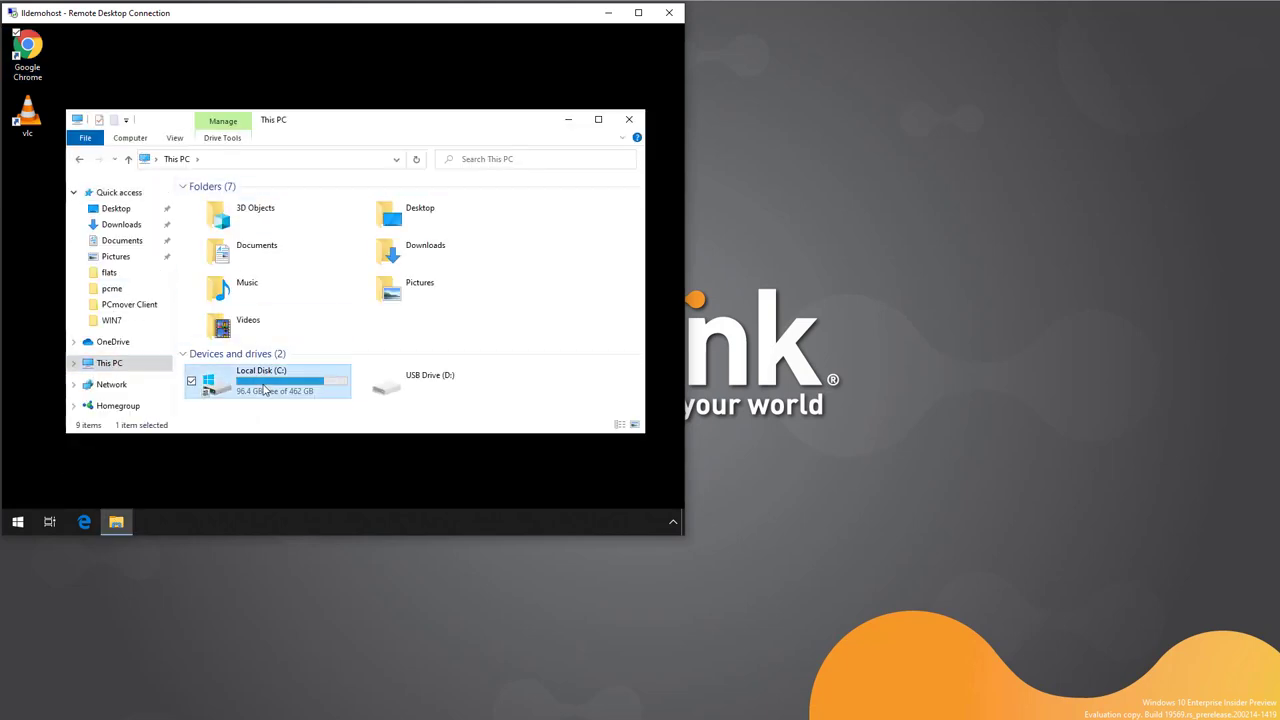
double_click(265, 390)
double_click(222, 216)
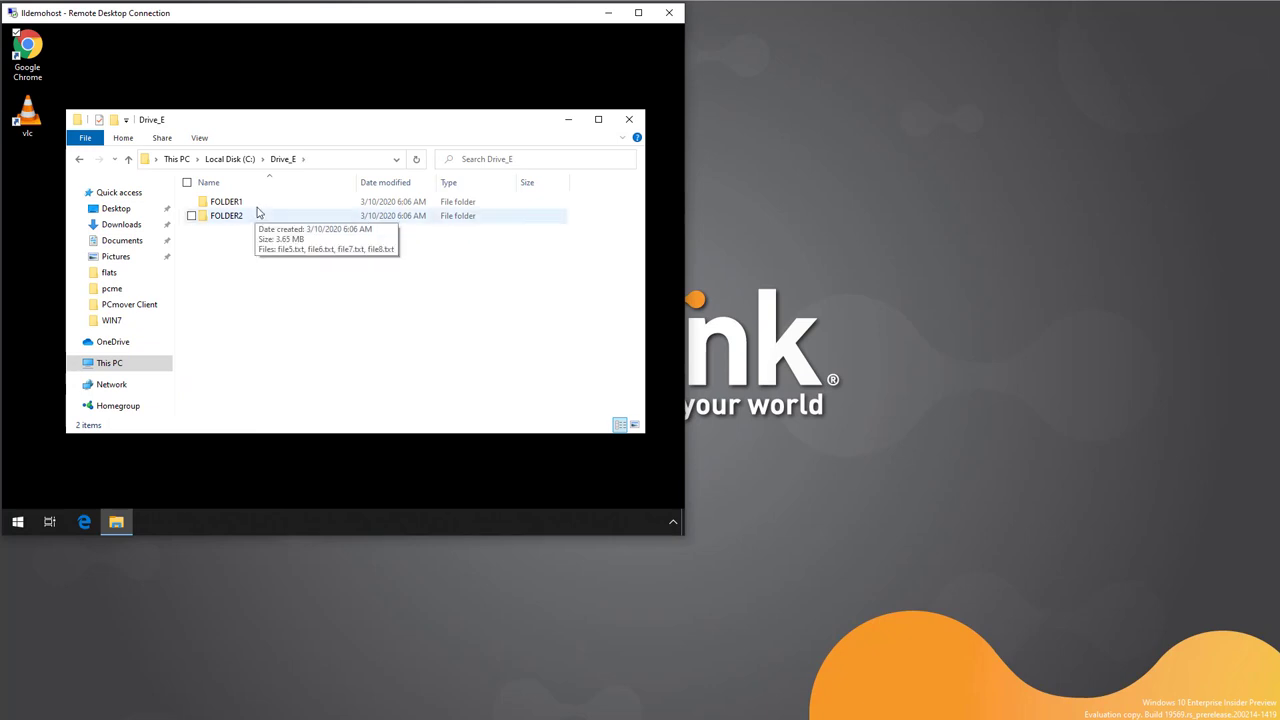
click(631, 126)
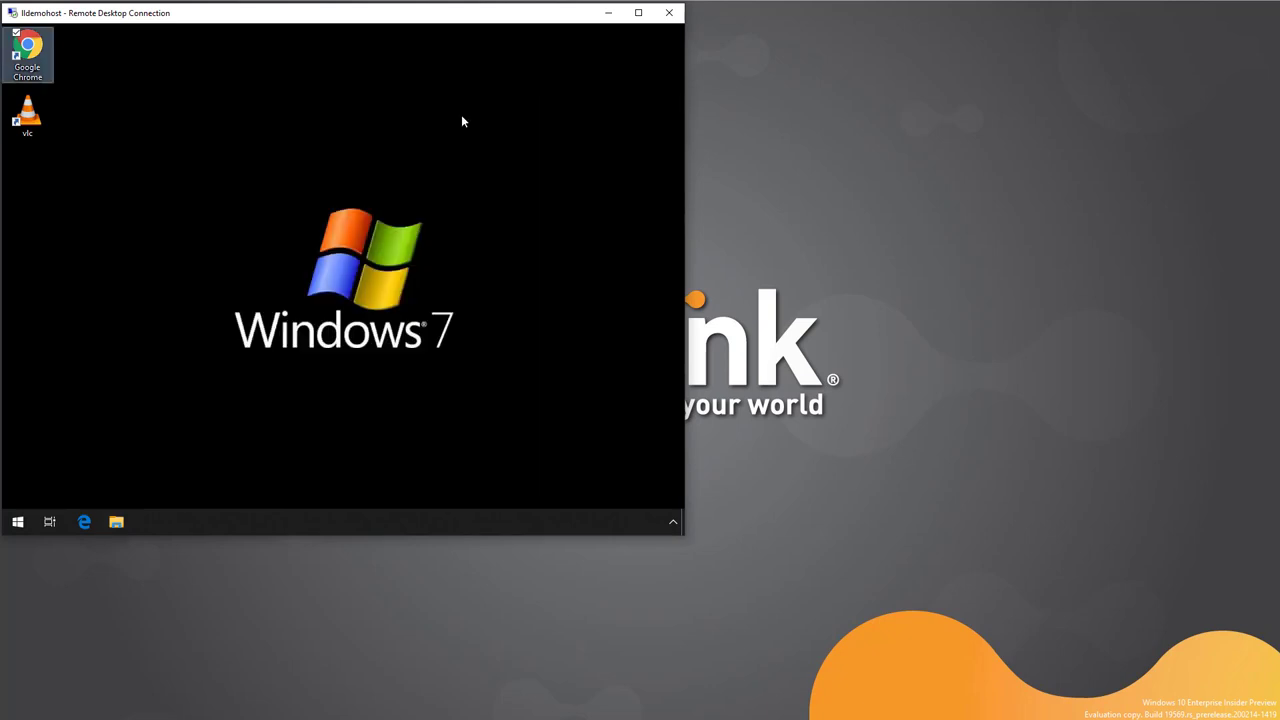
click(364, 385)
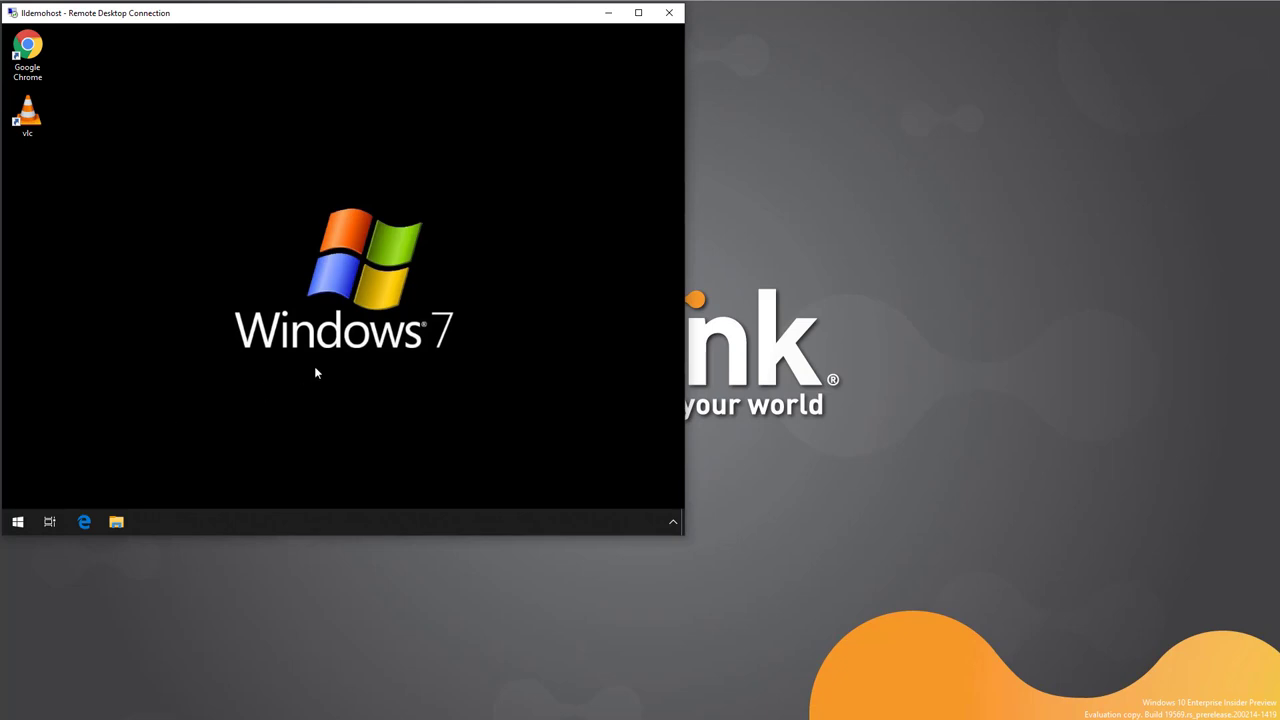
Relaunch PCmover Enterprise from the Start menu
click(18, 521)
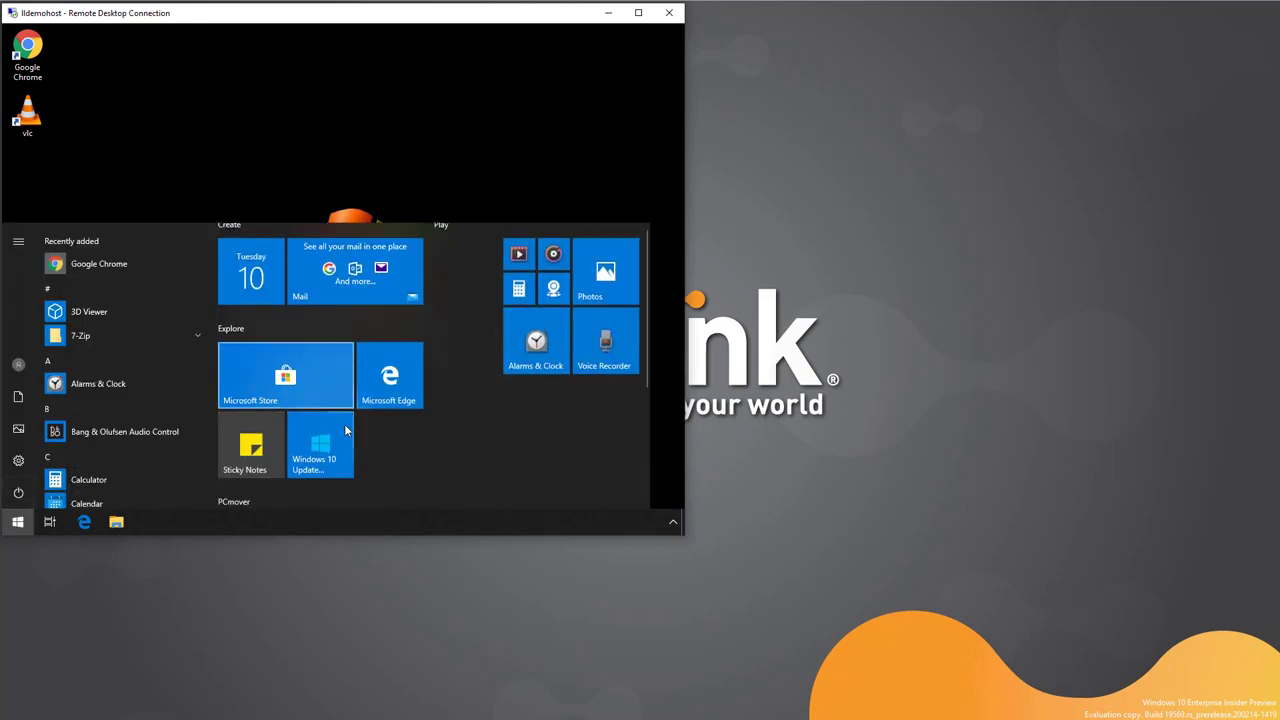
scroll(400, 410, down, 3)
click(412, 395)
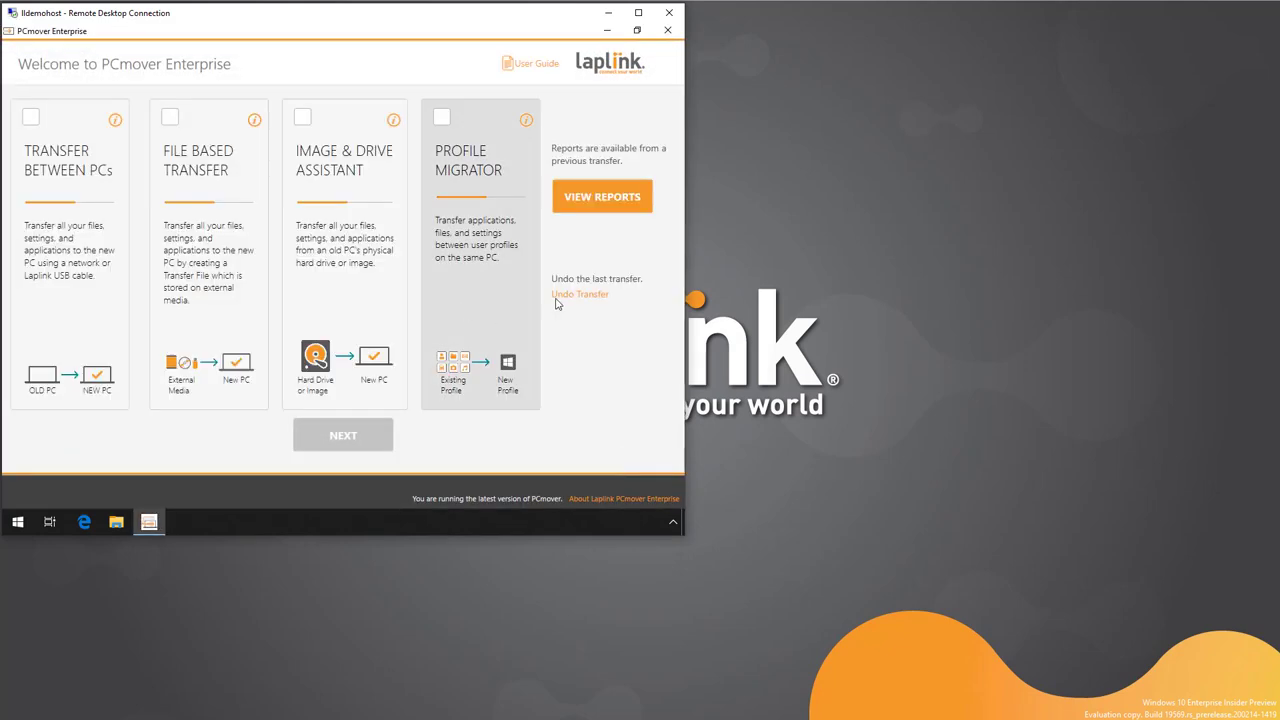
Undo the last transfer, finish, agree to restart now, and dismiss the sign-out notice
click(574, 300)
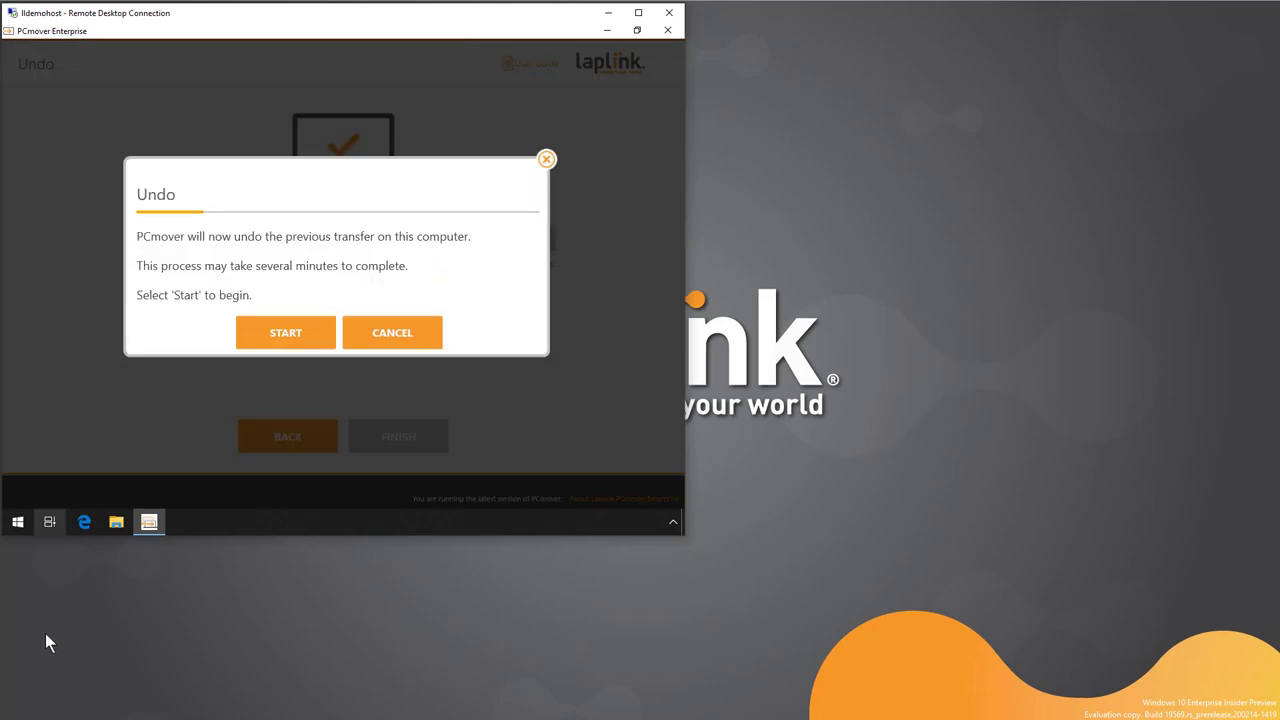
click(282, 336)
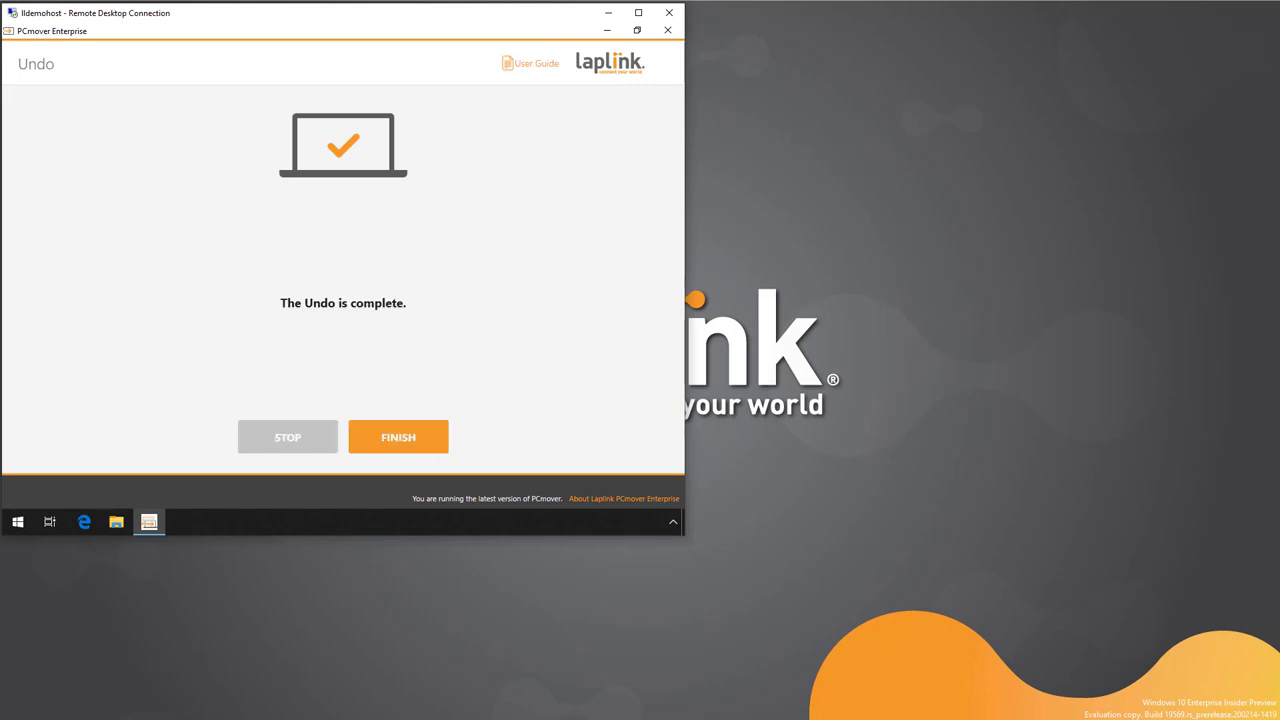
click(437, 443)
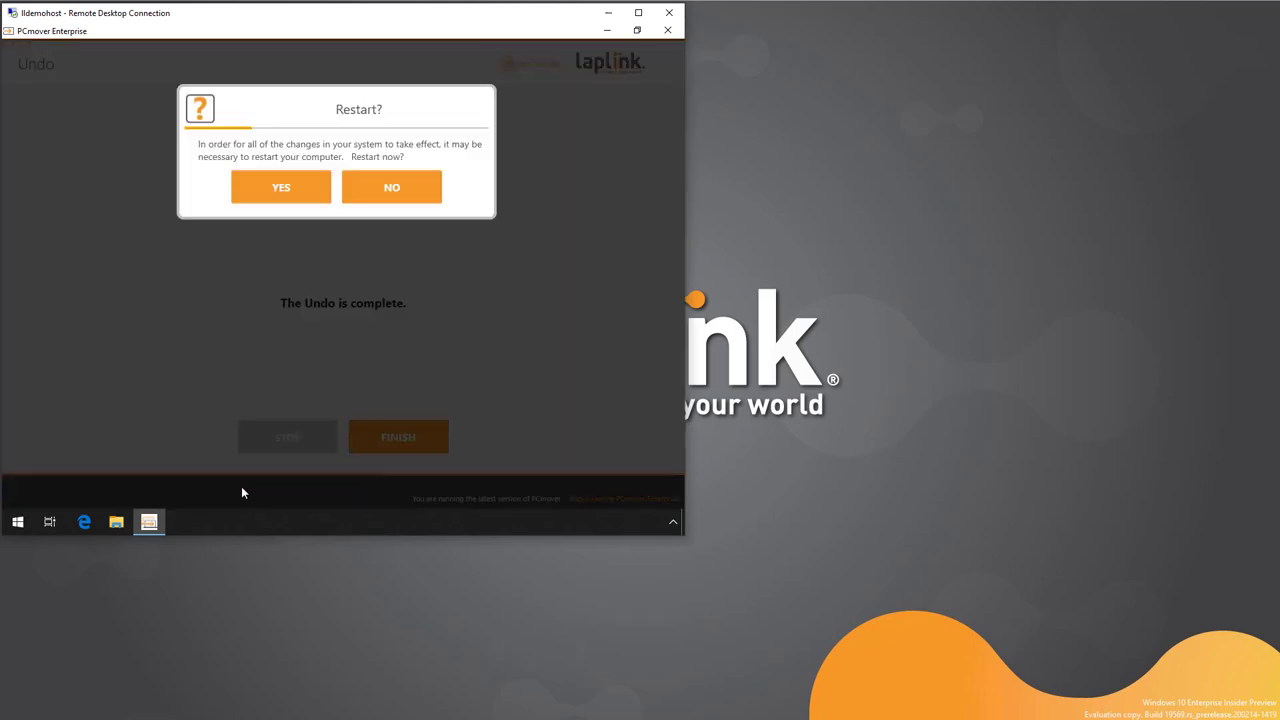
click(284, 192)
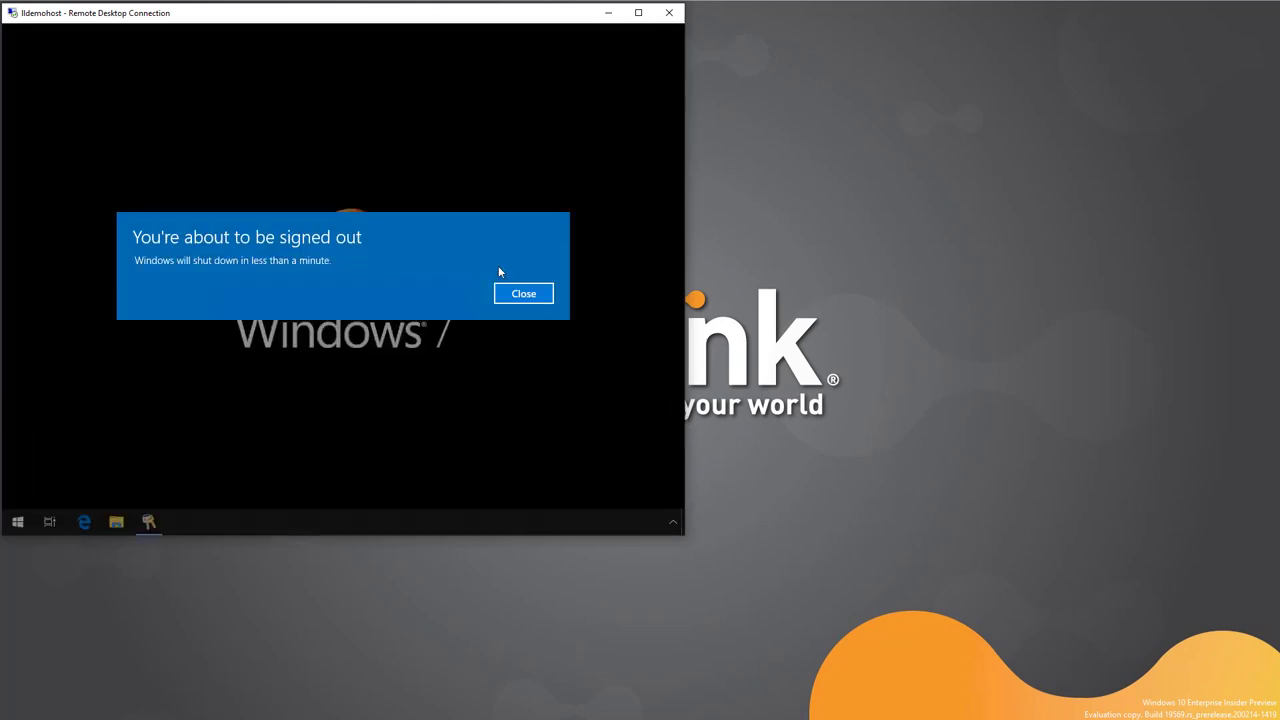
click(521, 294)
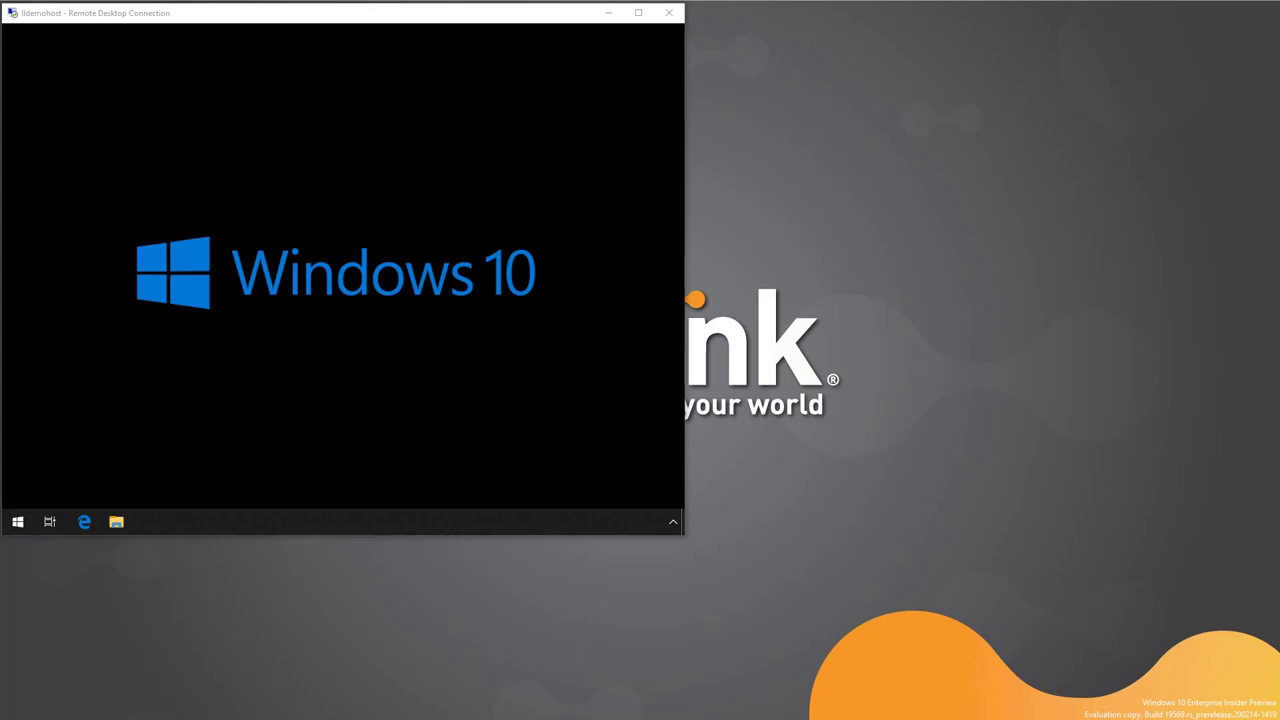
Bring the PCME11-DEMO folder window into view
drag(2, 200, 708, 127)
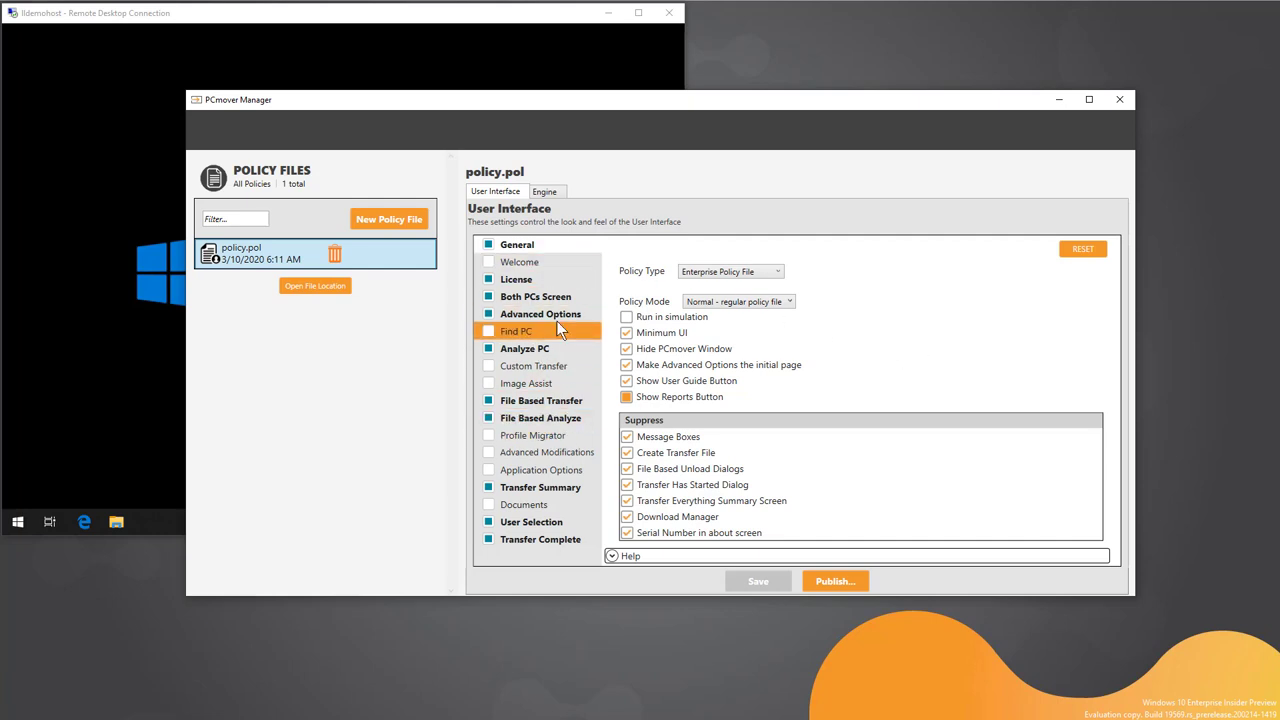
Step through Welcome, Find PC, Custom Transfer, Profile Migrator, Documents and other sections, ending on Image Assist
click(541, 265)
click(523, 331)
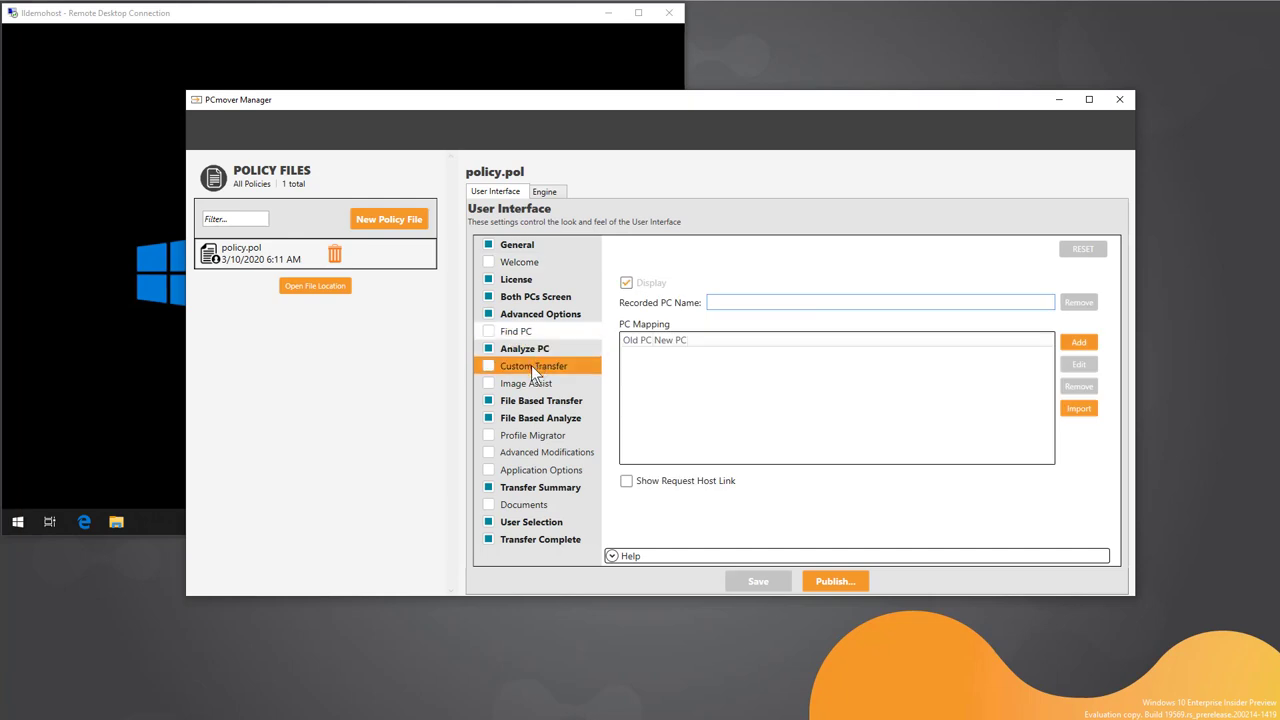
click(527, 405)
click(532, 420)
click(530, 436)
click(529, 452)
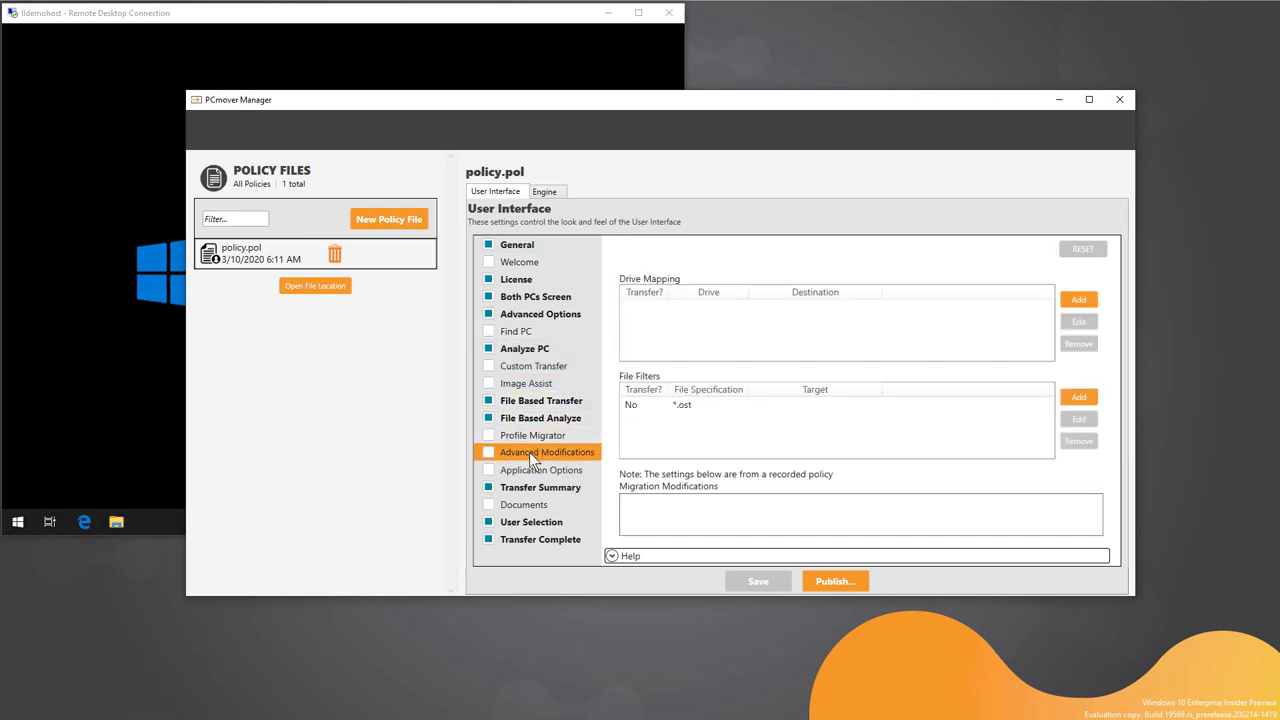
click(535, 471)
click(538, 488)
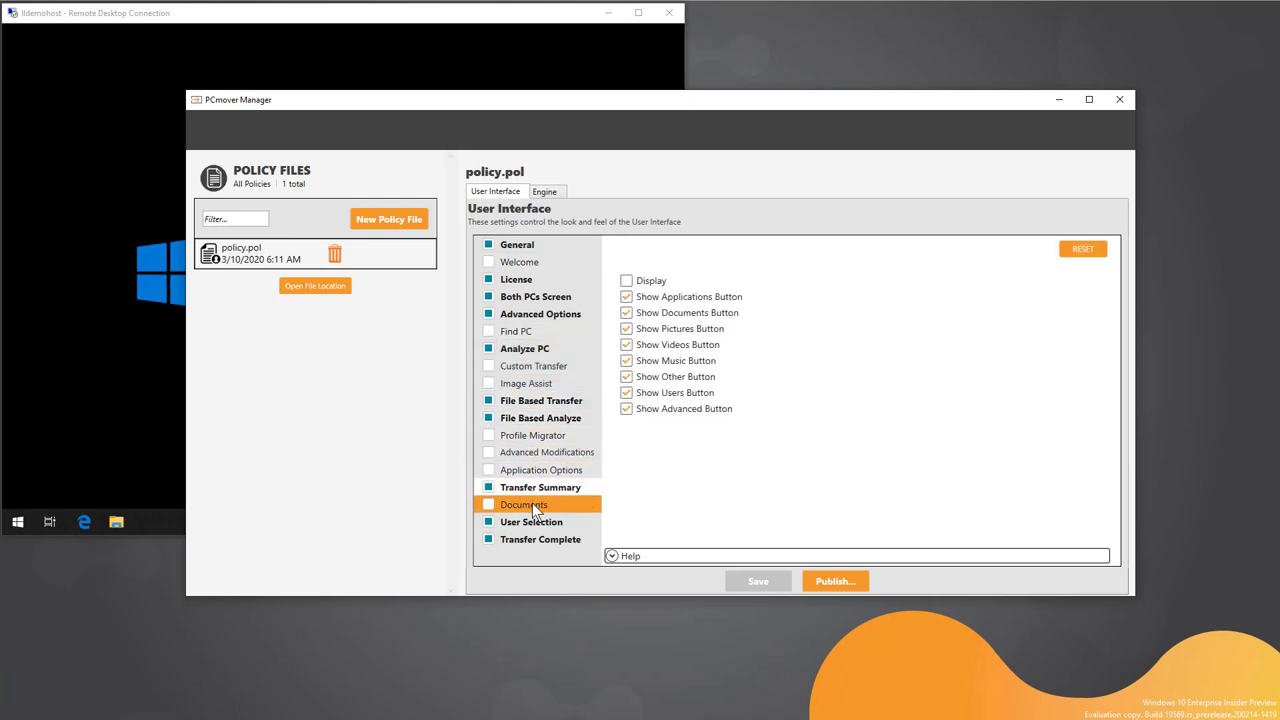
click(532, 504)
click(530, 521)
click(512, 385)
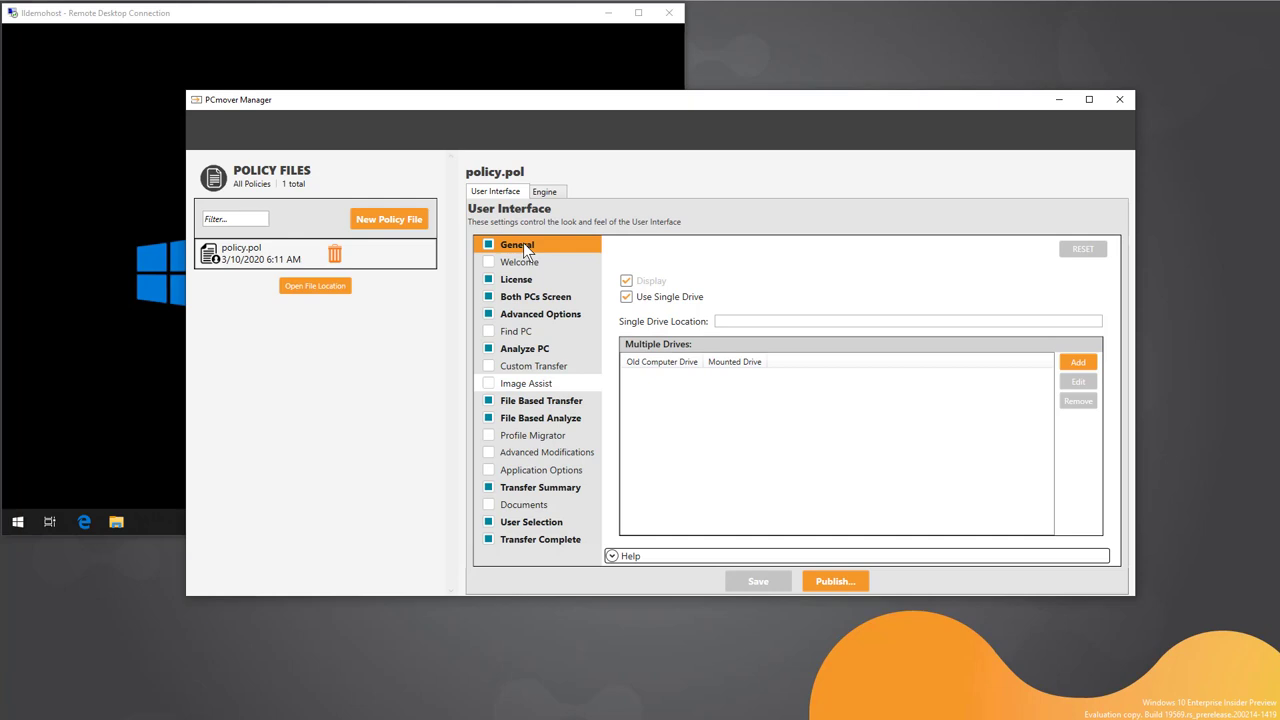
Go back to General, then view User Selection with Logon Days 30 and the demo2 mapping
click(523, 244)
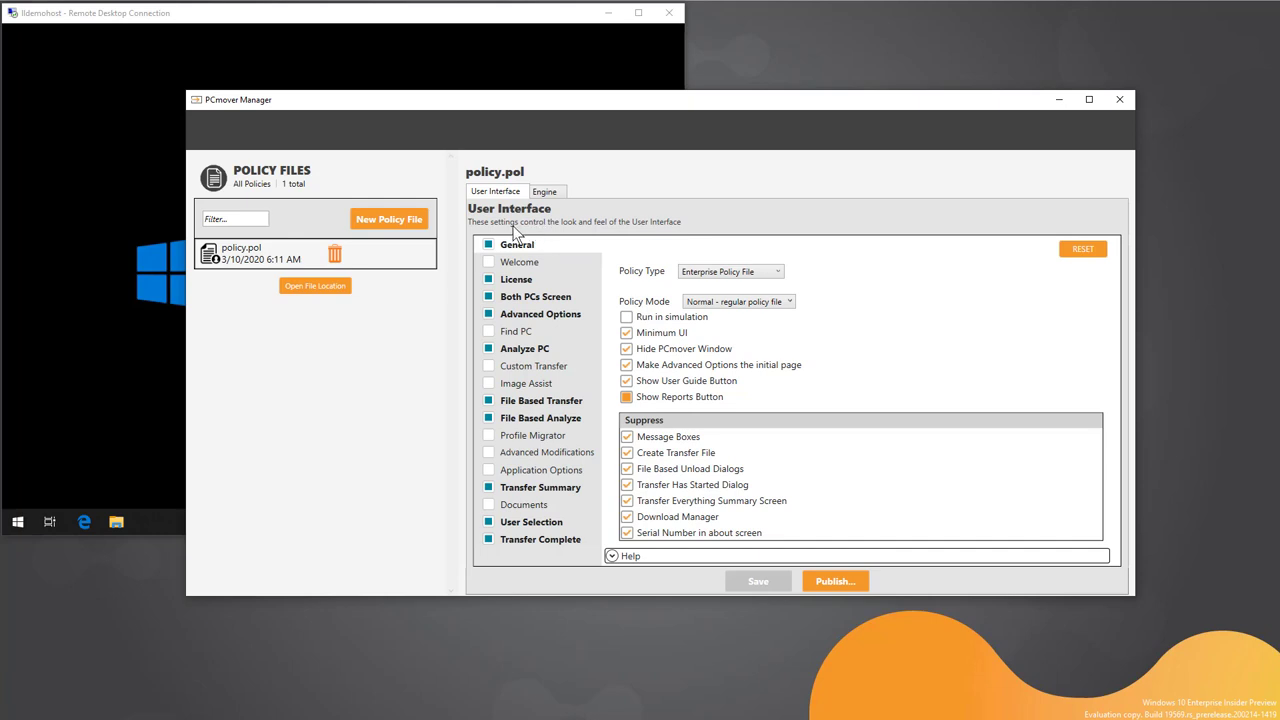
click(540, 524)
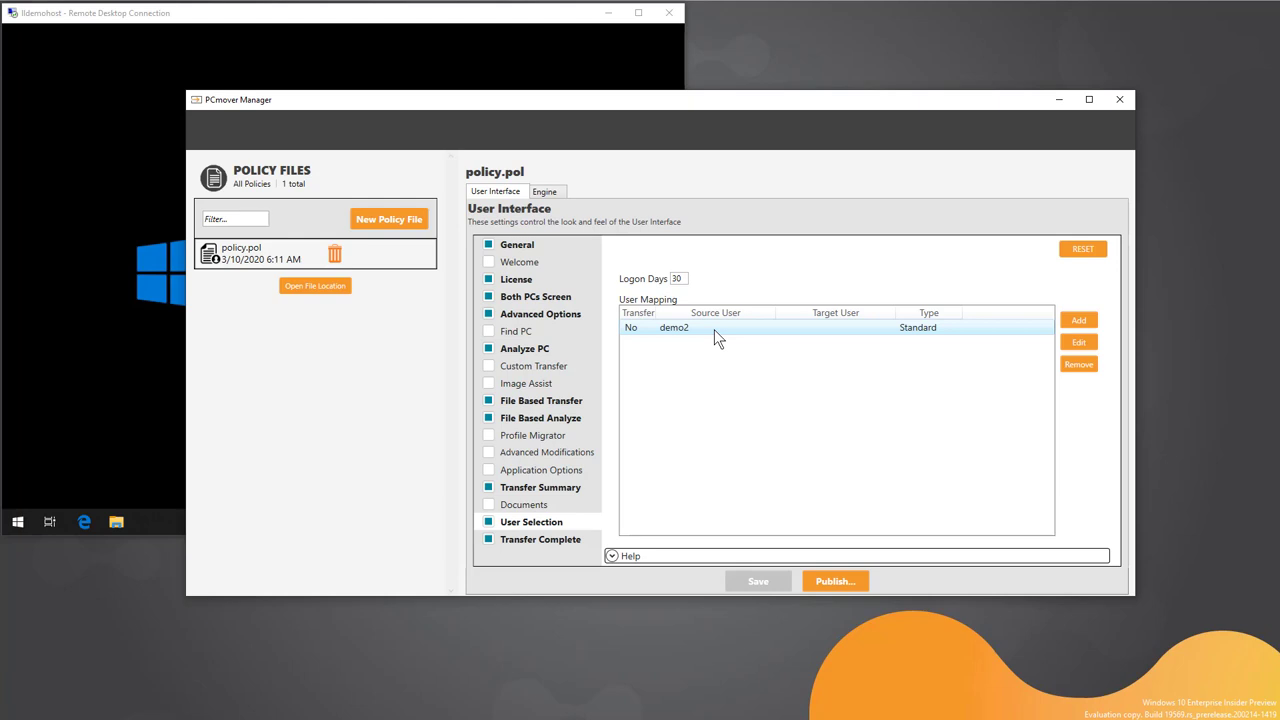
Select the demo2 row and Logon Days 30, then view the File Based Transfer settings for mytransfer.pcv
click(690, 330)
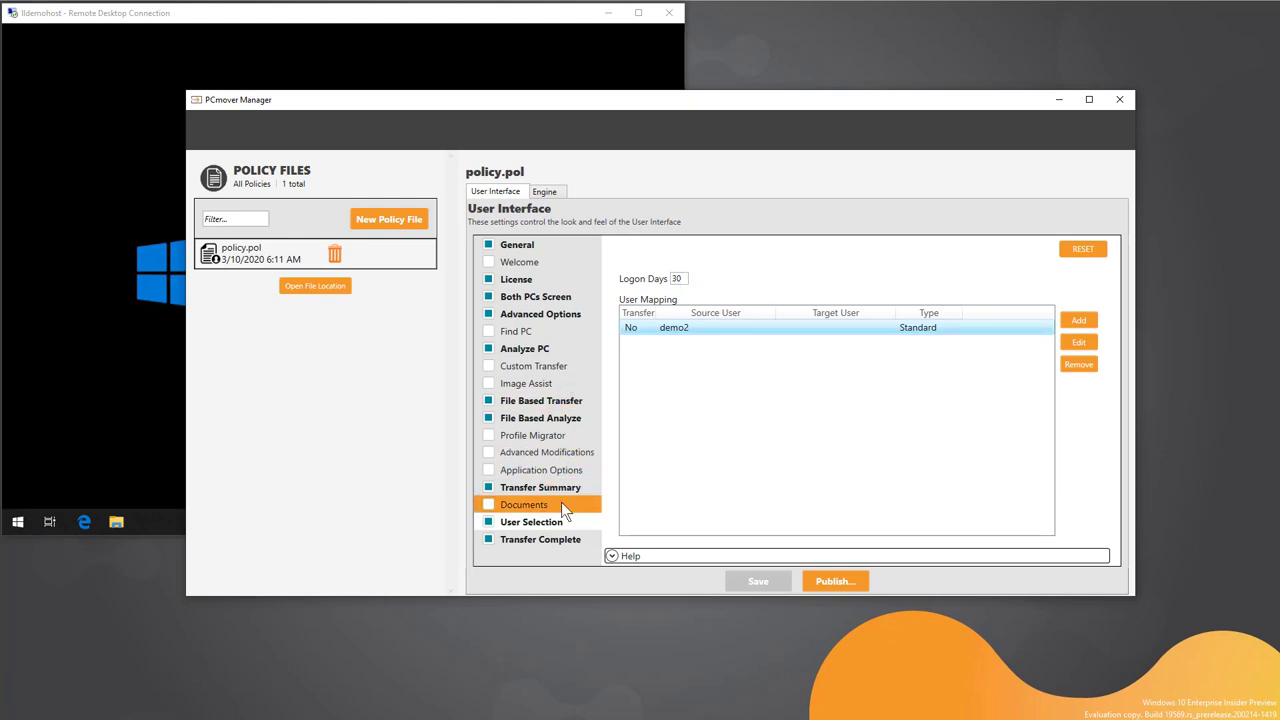
double_click(675, 279)
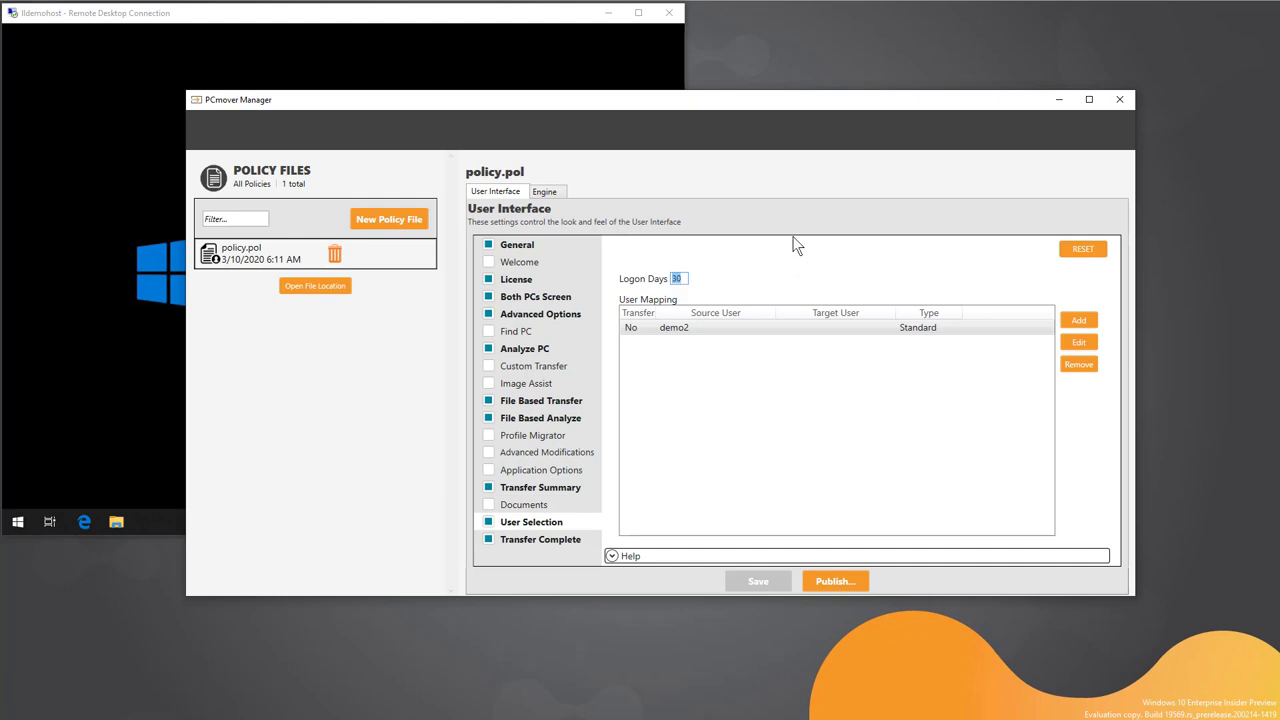
click(571, 402)
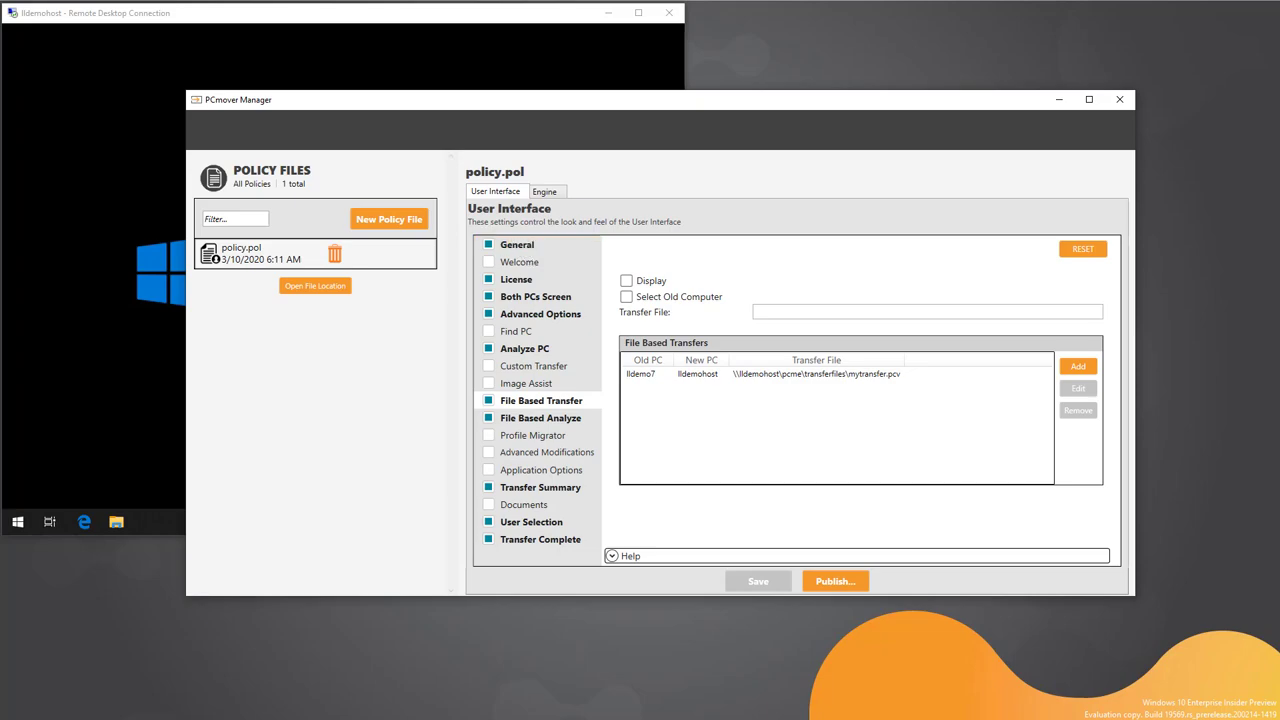
Show the Zero Touch Policy Settings quick reference PDF full screen and dismiss the F11 notice
drag(2, 125, 823, 60)
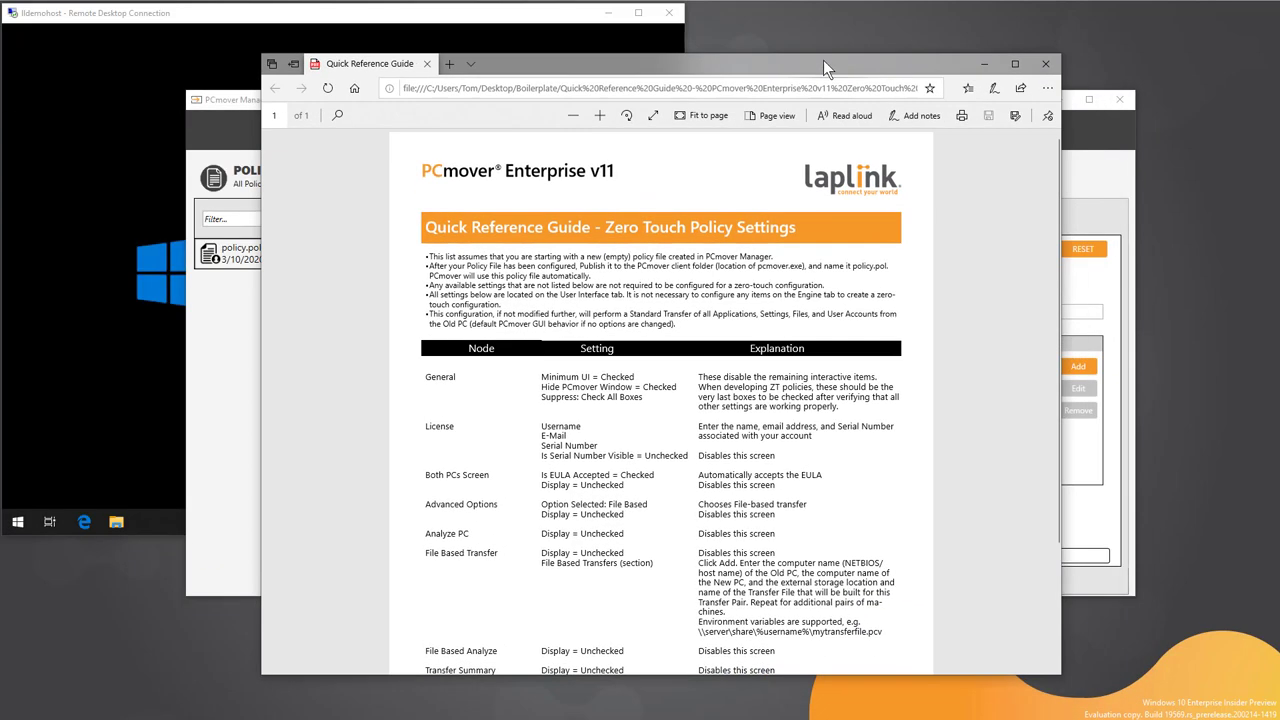
key(F11)
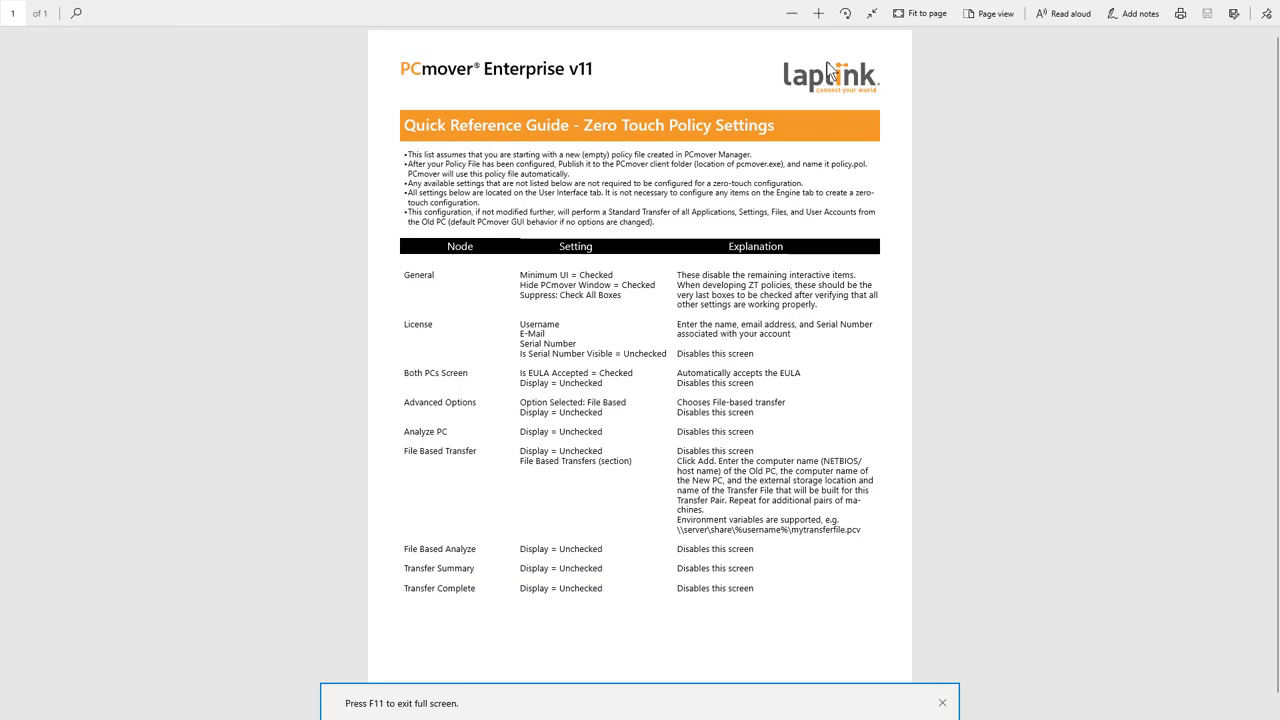
click(943, 703)
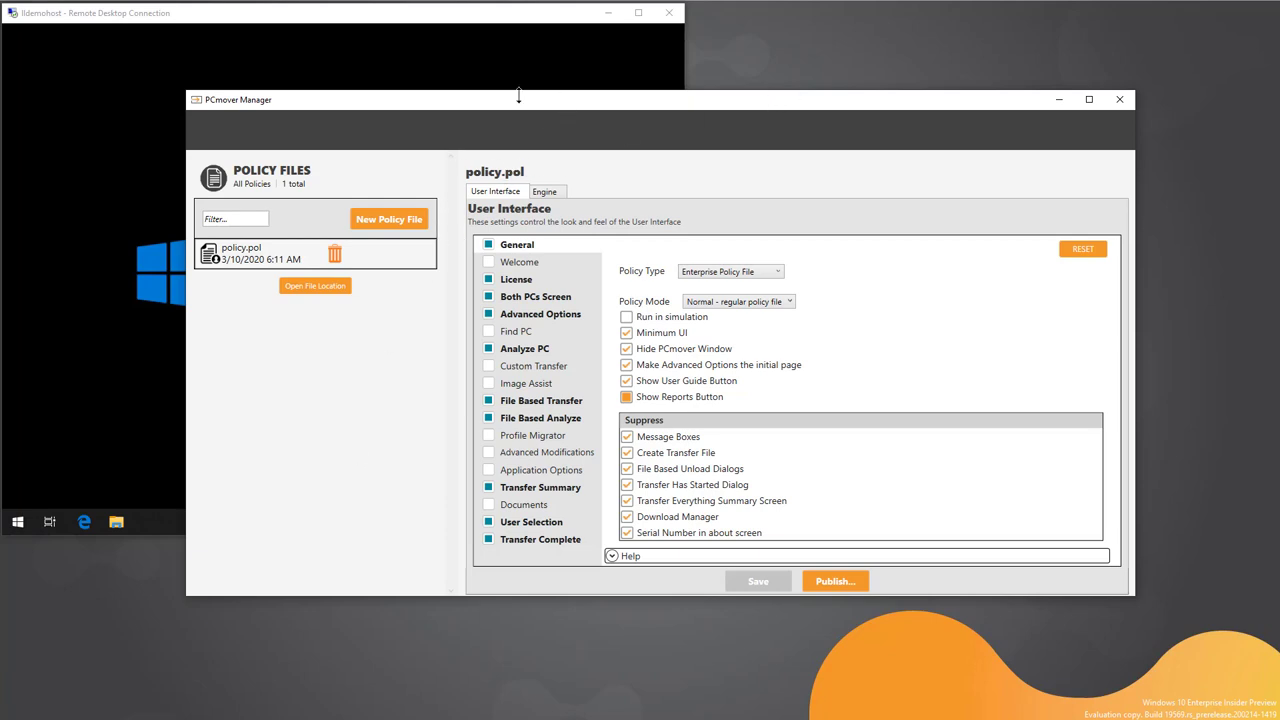
Publish the policy as policy.pol into the PCME11-DEMO client folder
click(835, 581)
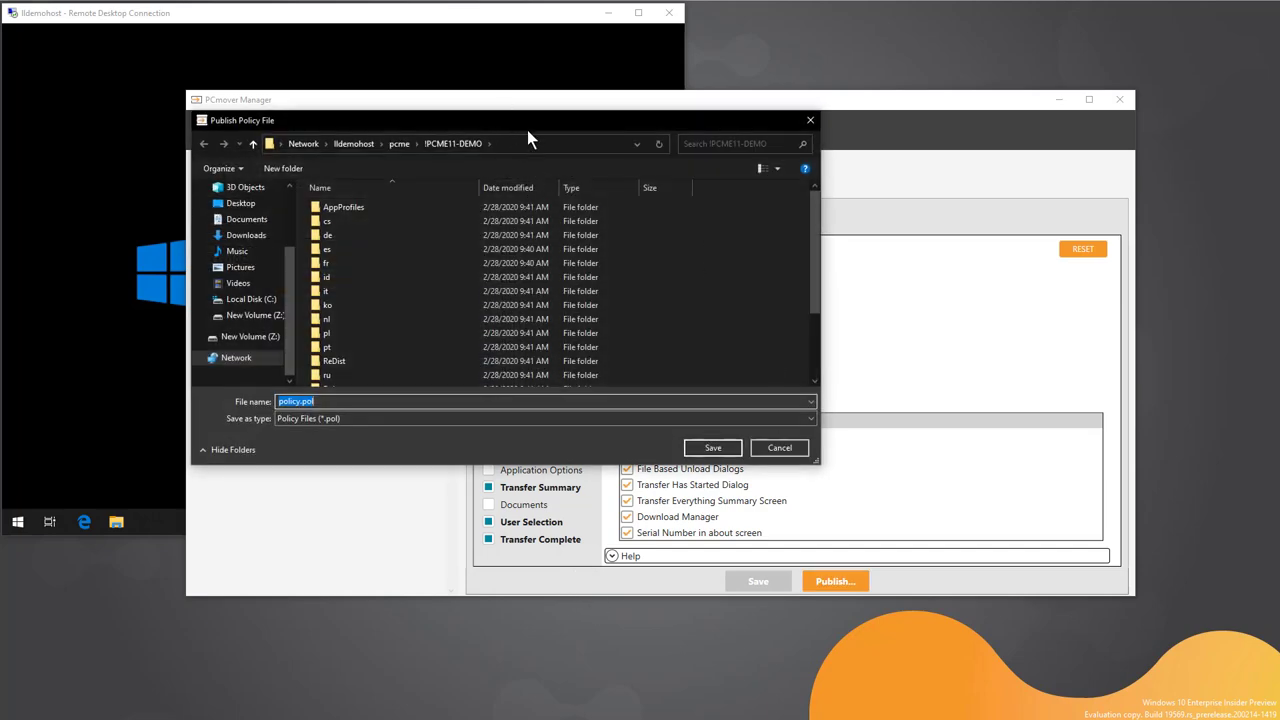
drag(527, 130, 688, 205)
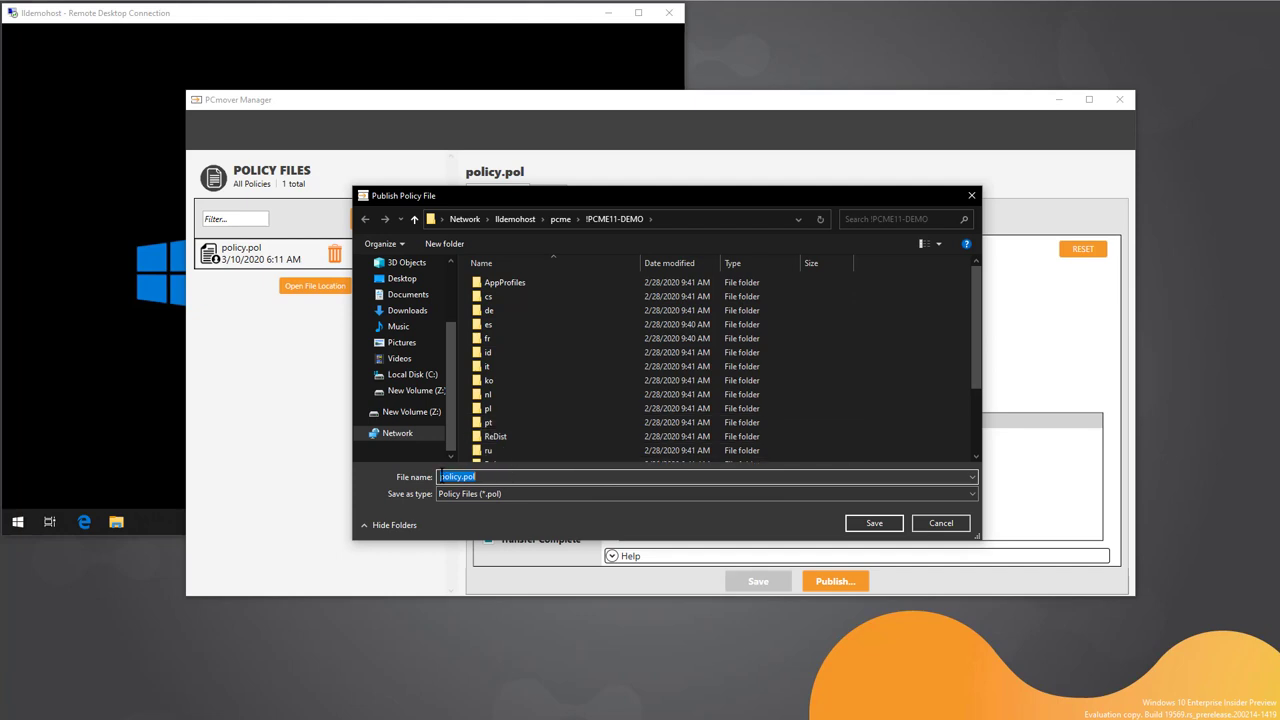
click(869, 522)
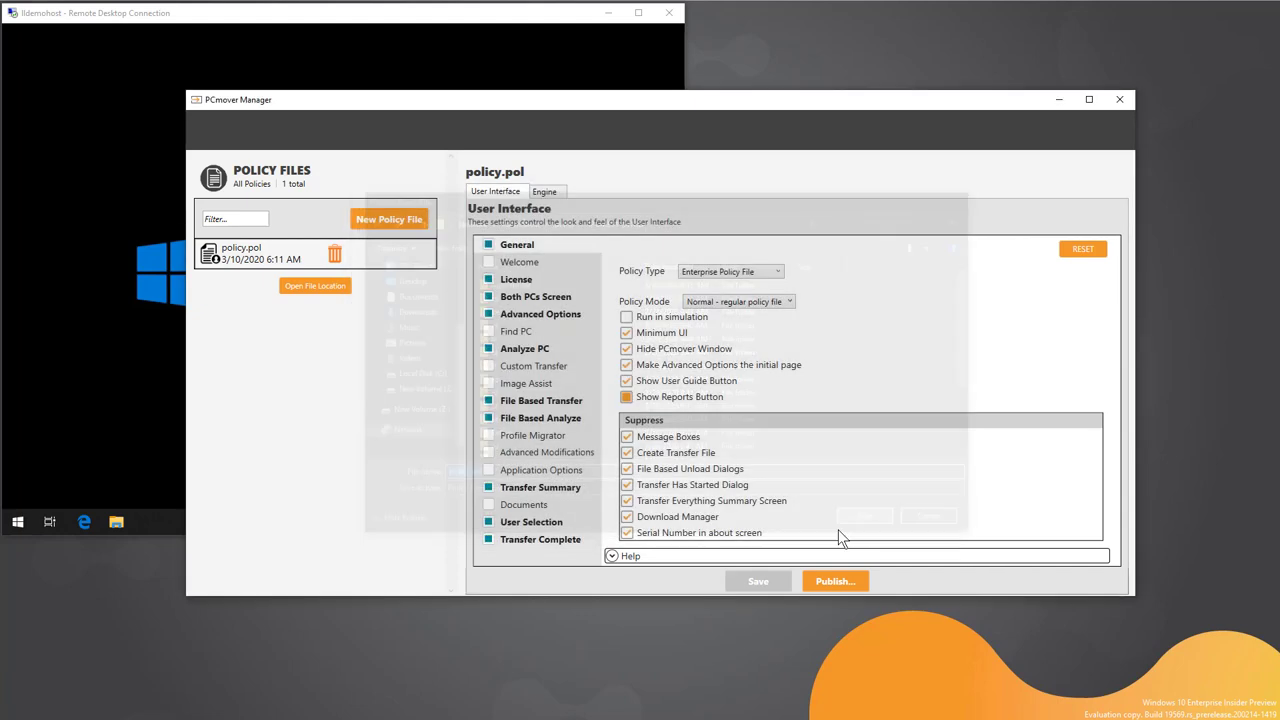
Minimize PCmover Manager, shrink the transferfiles window to the lower left, and bring the Windows 7 session forward
click(1059, 100)
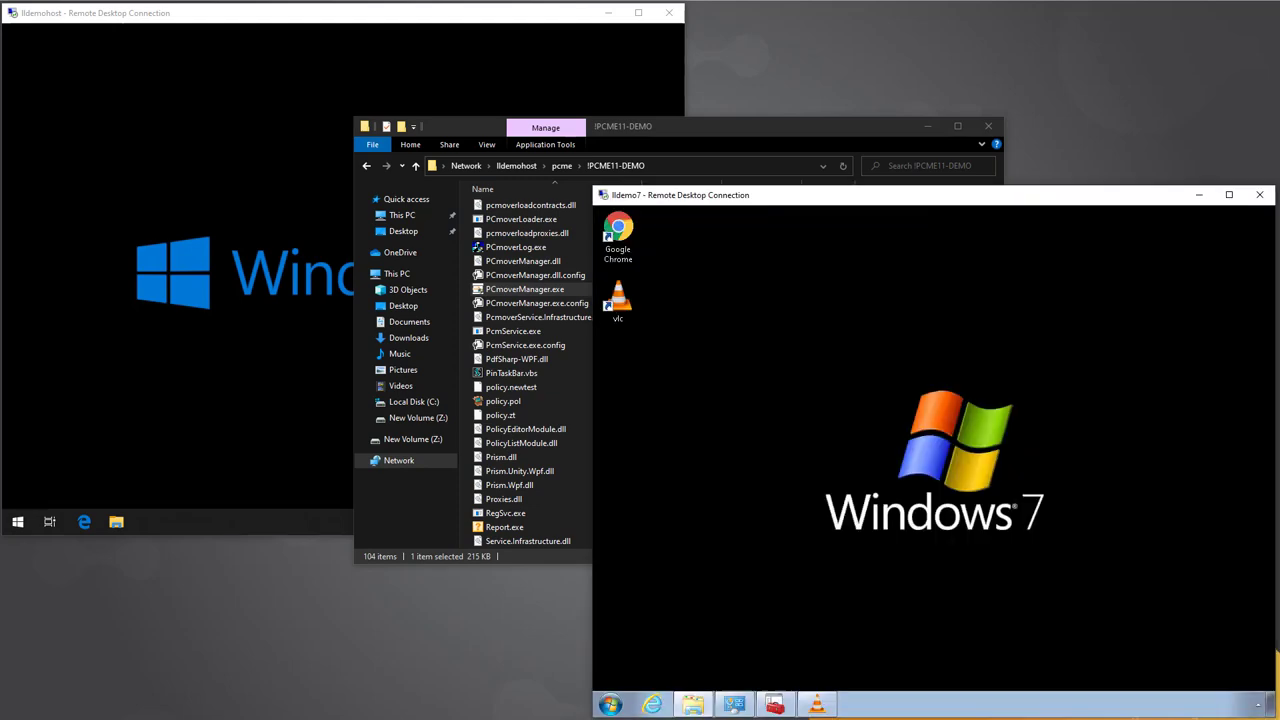
click(927, 126)
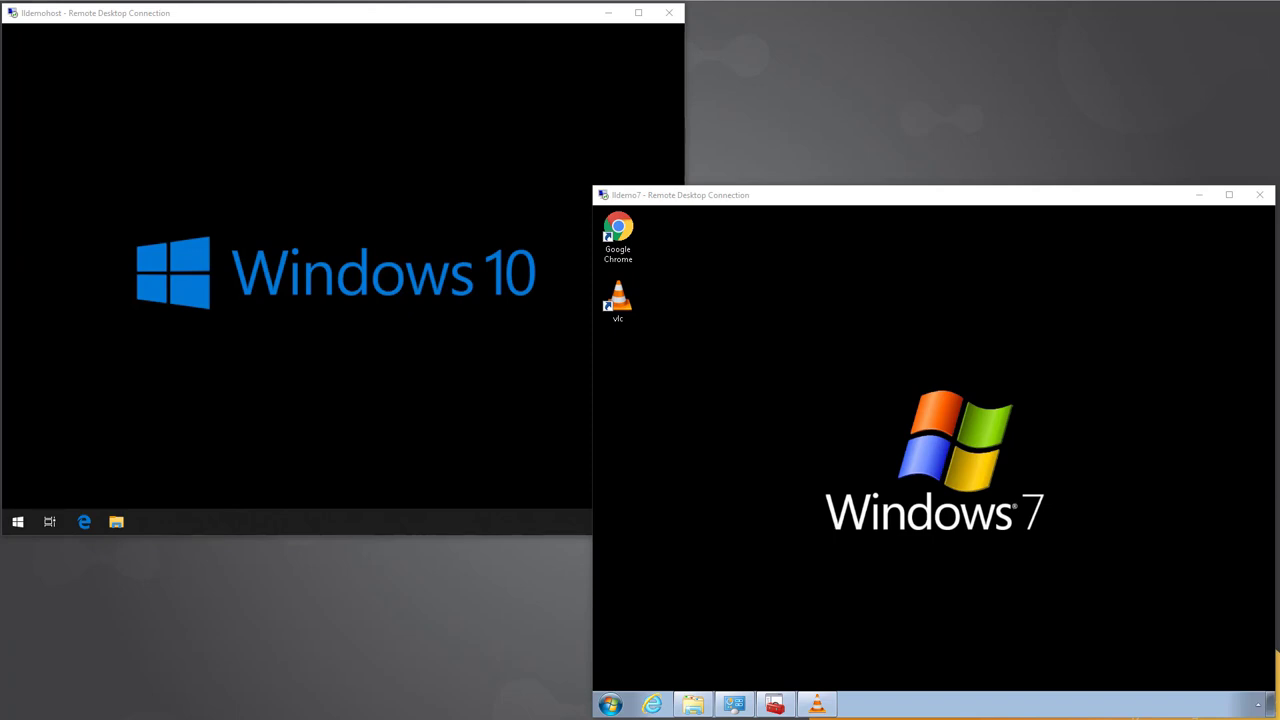
key(alt+Tab)
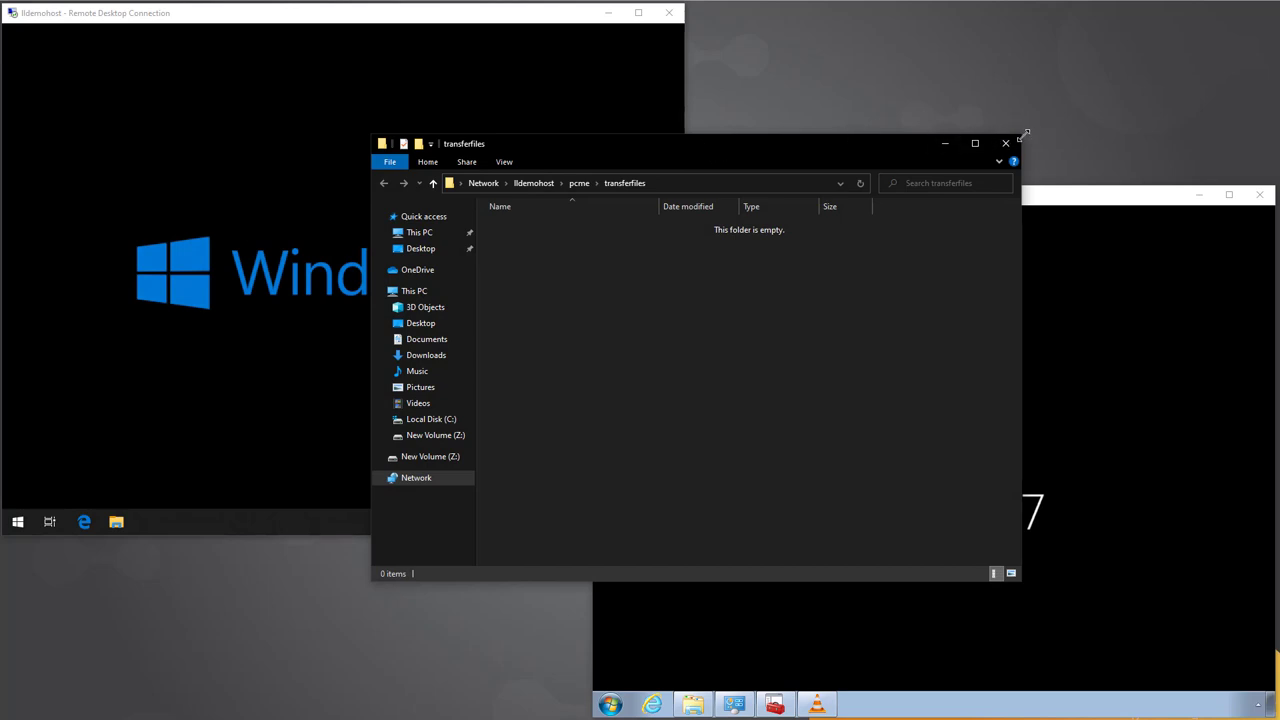
drag(1022, 133, 795, 266)
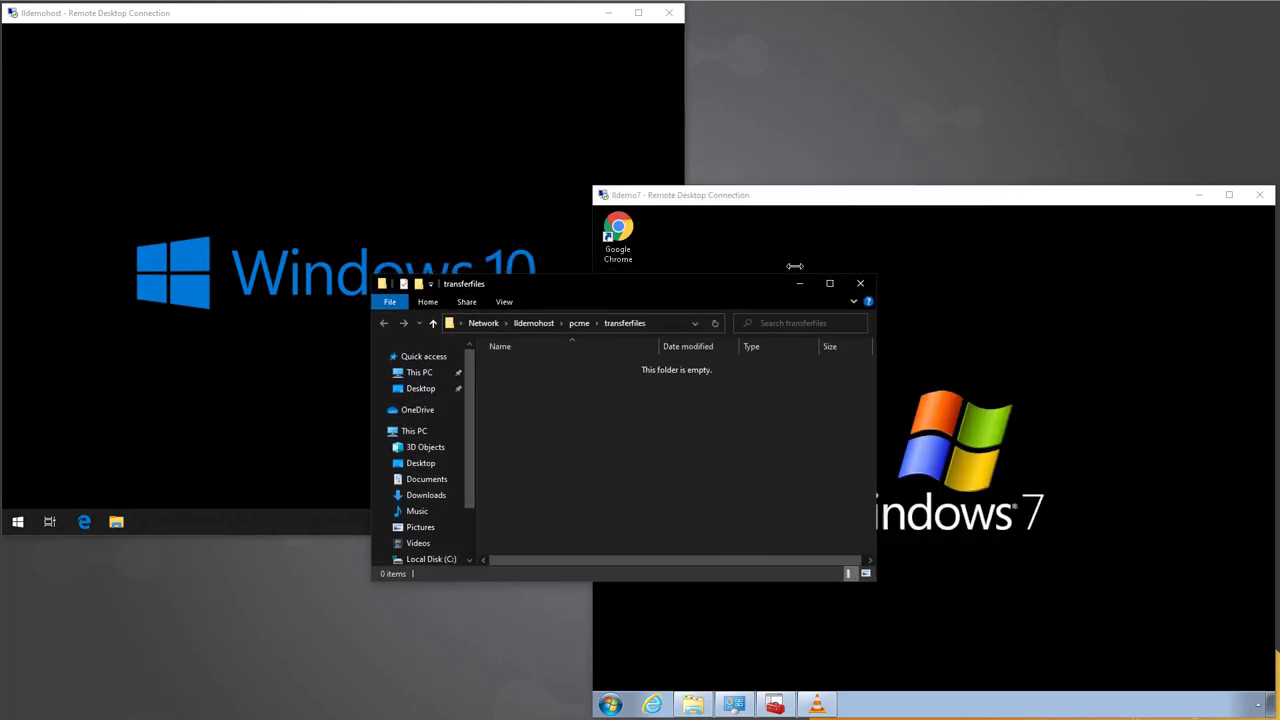
drag(677, 279, 421, 420)
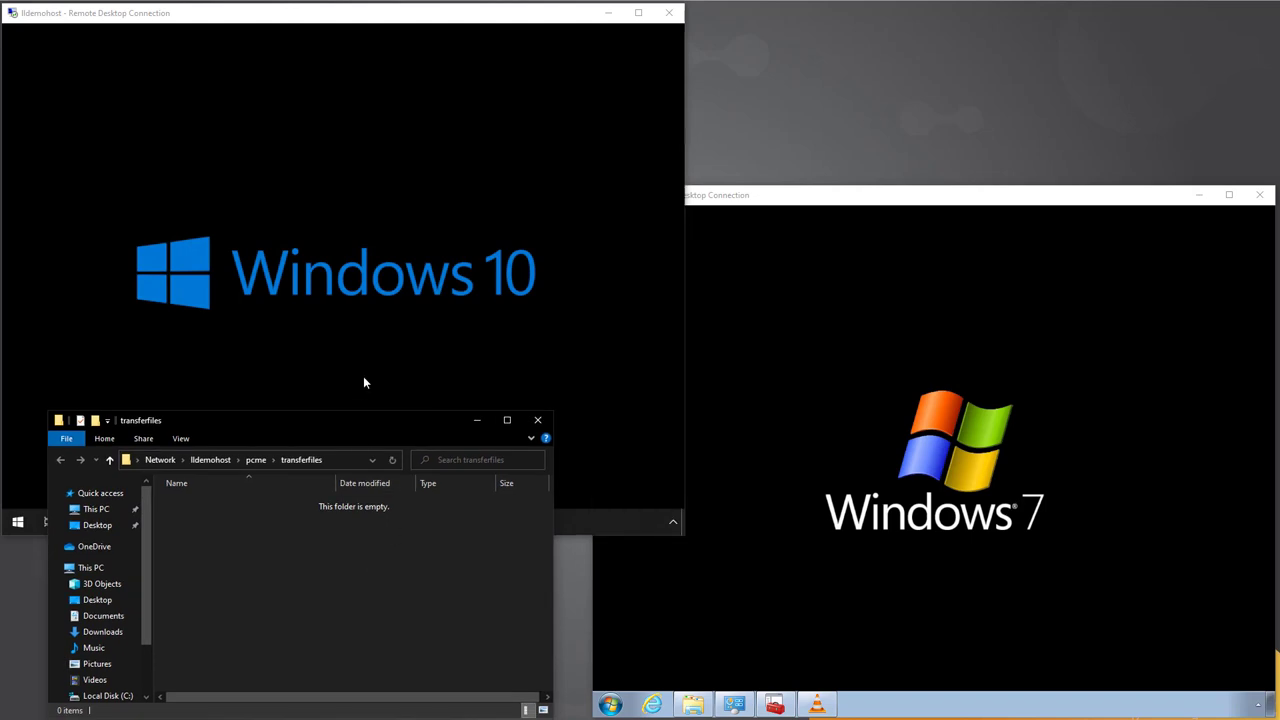
click(901, 403)
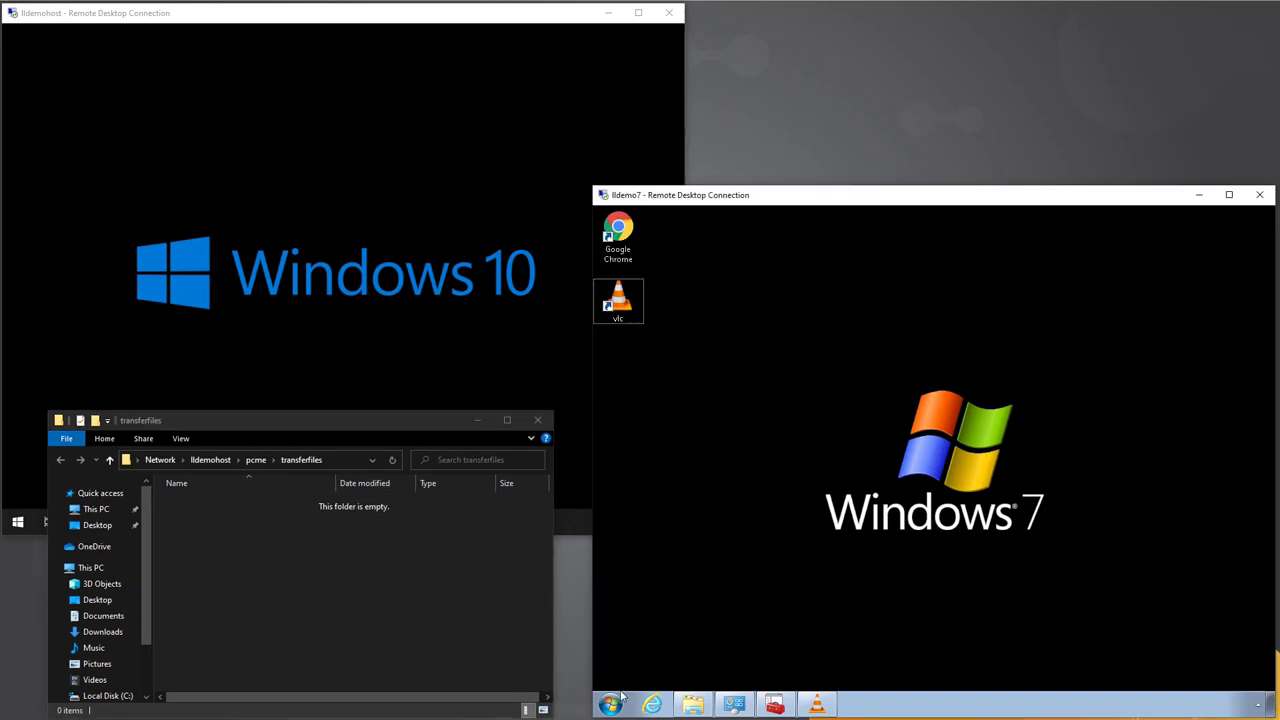
key(super)
Launch the zero-touch PCmover shortcut from All Programs on Windows 7 to write mytransfer.pcv
click(652, 646)
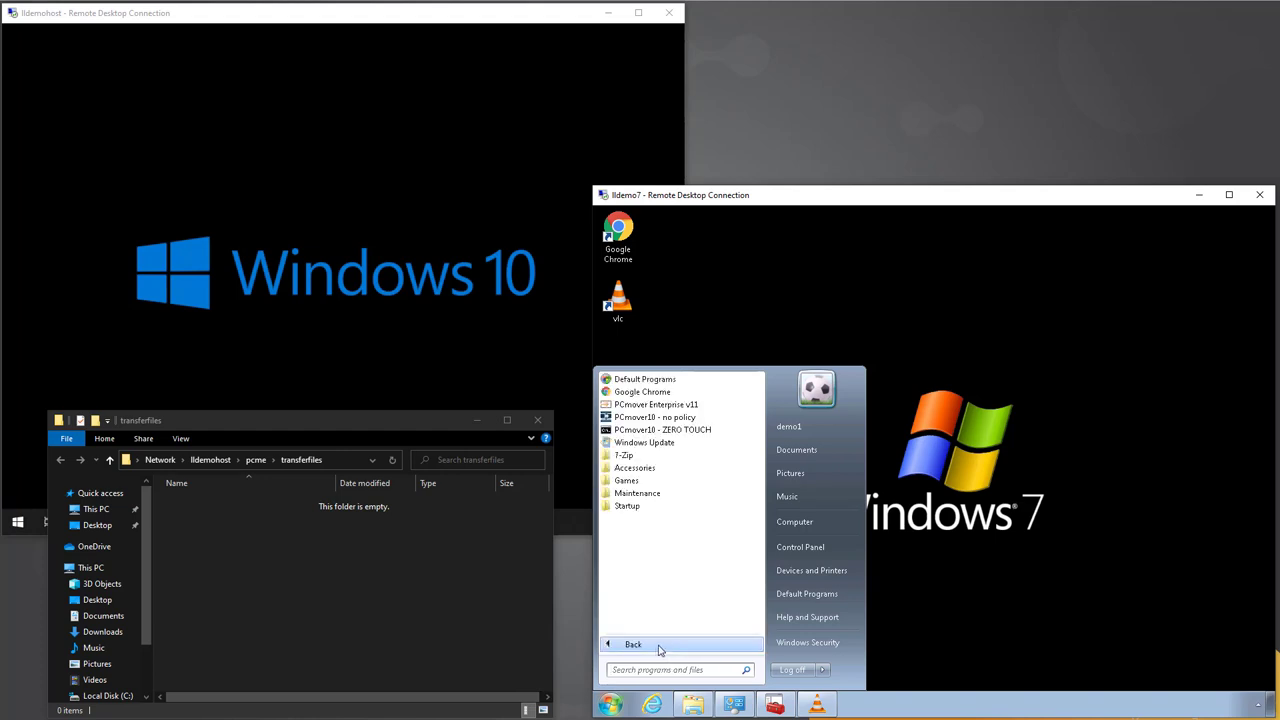
click(692, 407)
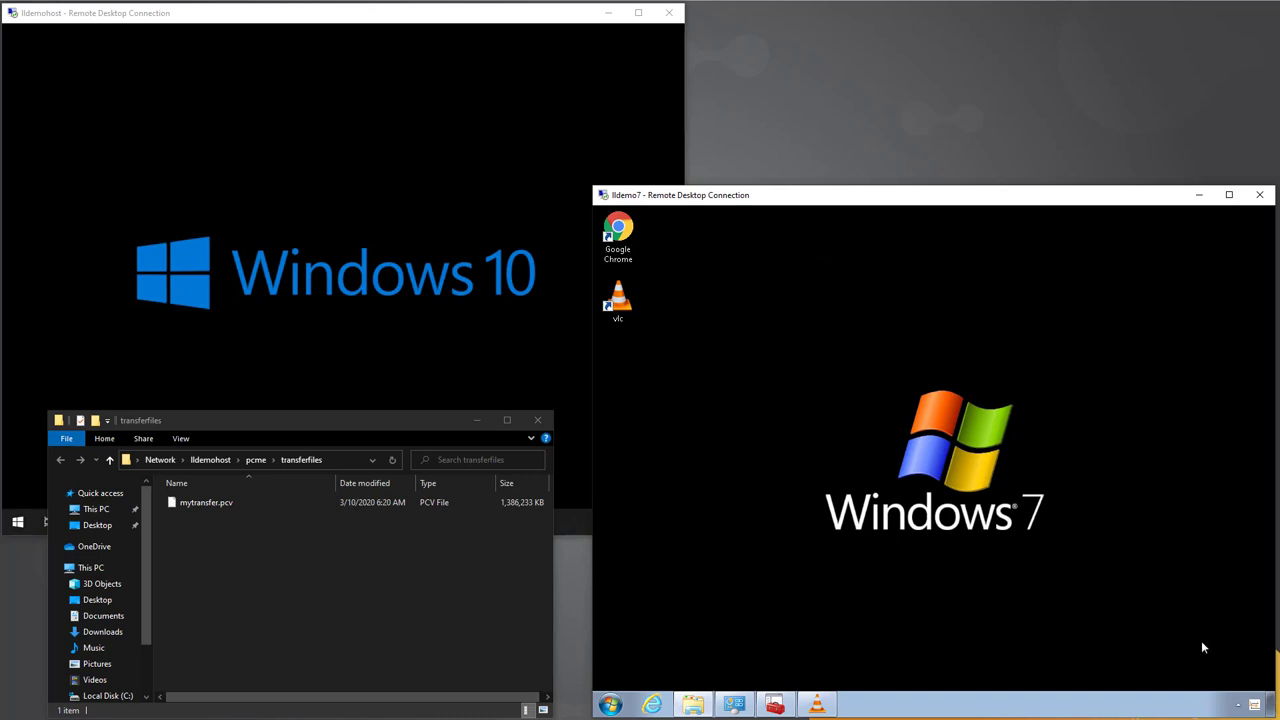
click(284, 561)
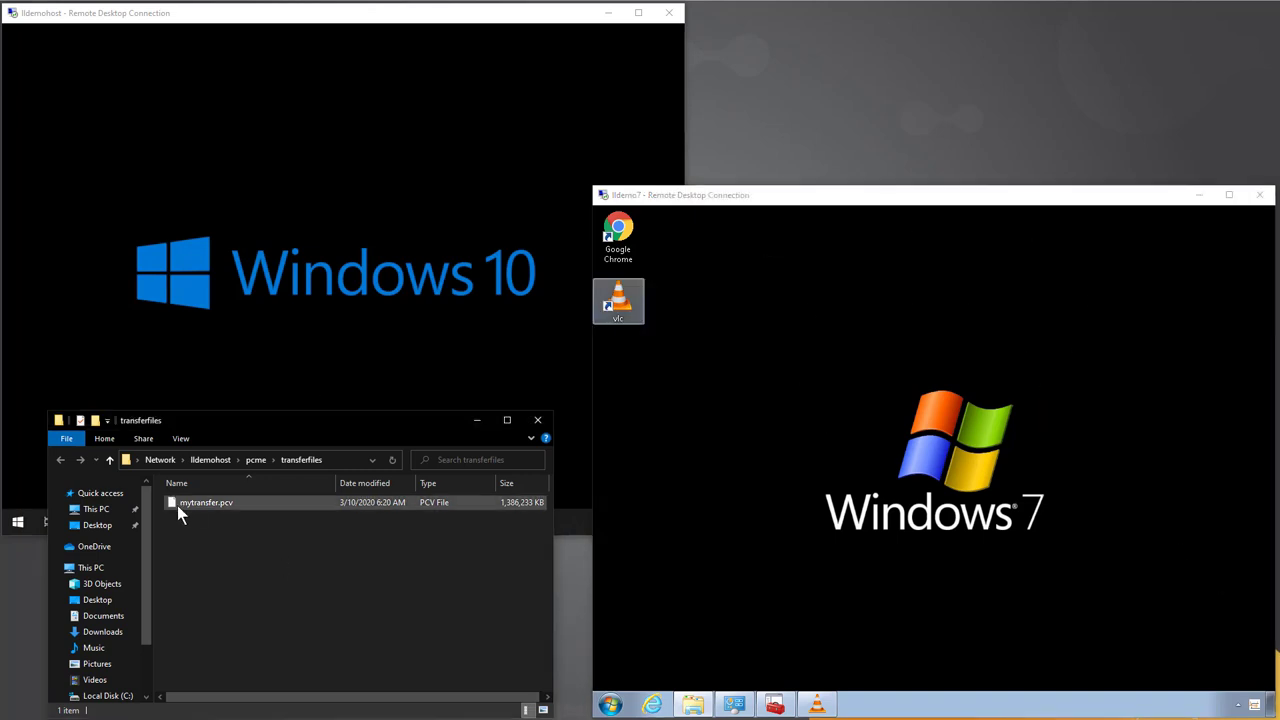
Switch to the Windows 10 session and launch the zero-touch PCmover to load the transfer
click(1197, 196)
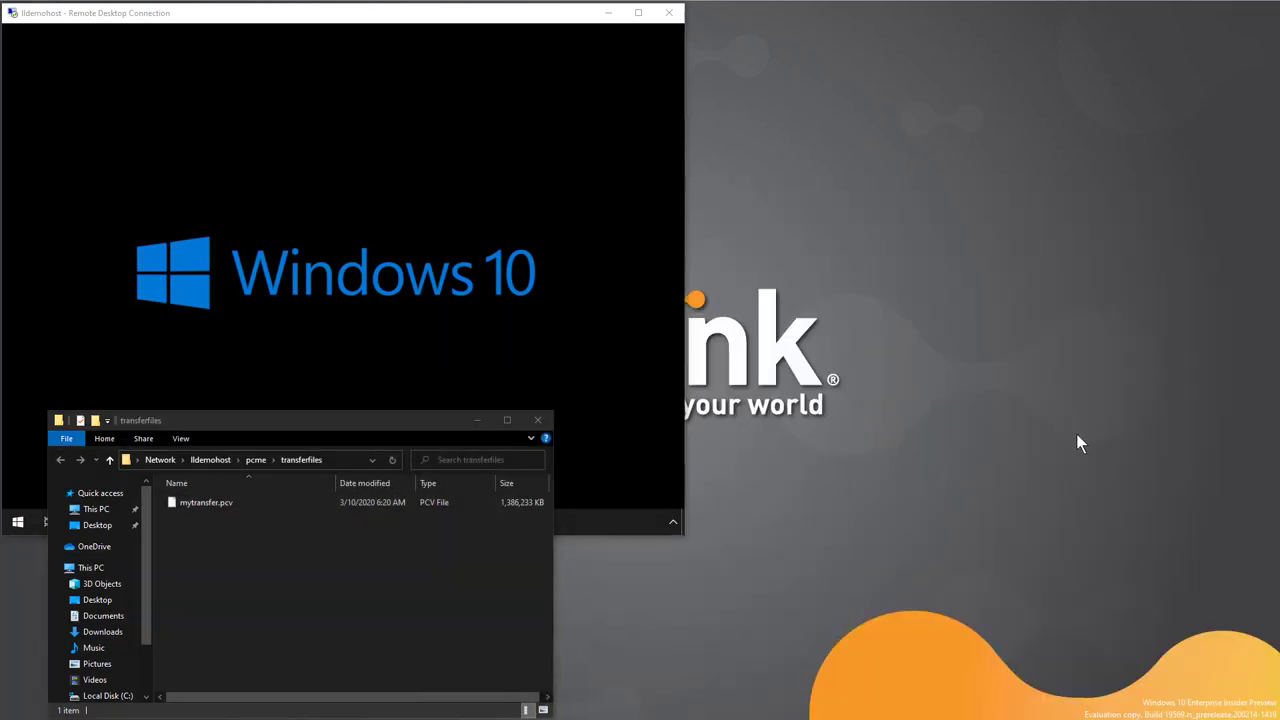
click(317, 251)
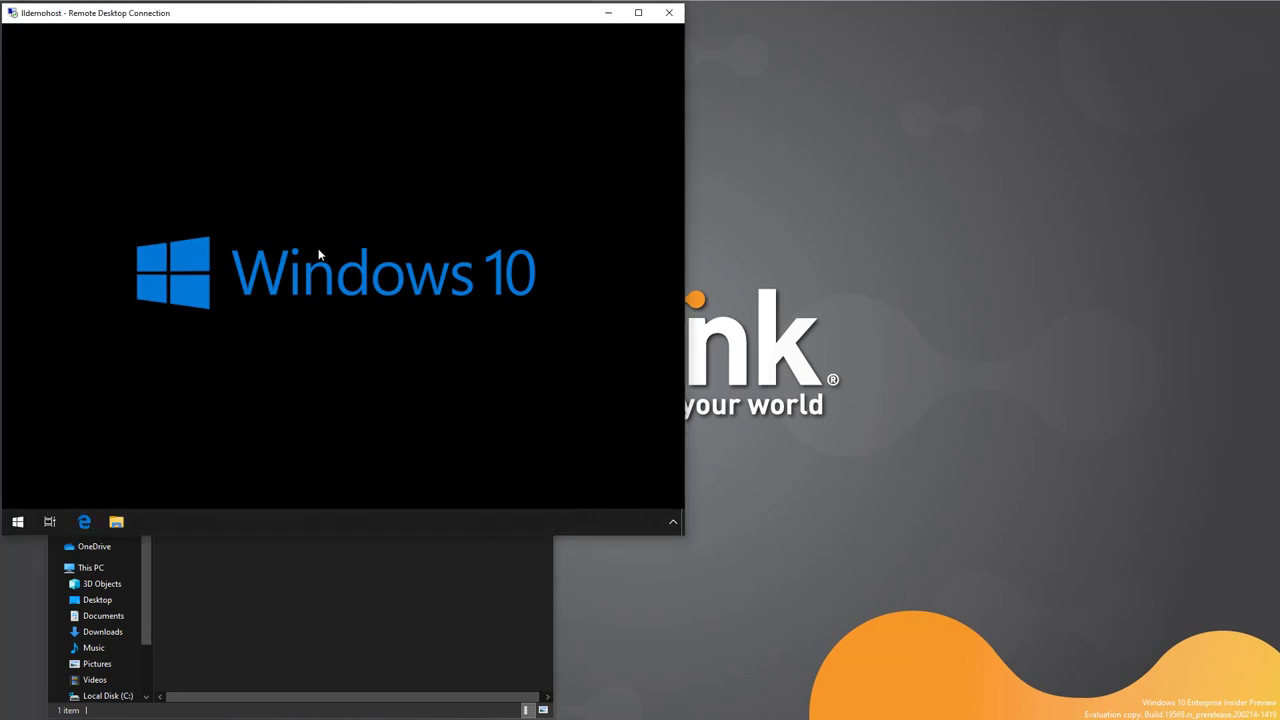
click(18, 521)
scroll(408, 448, down, 3)
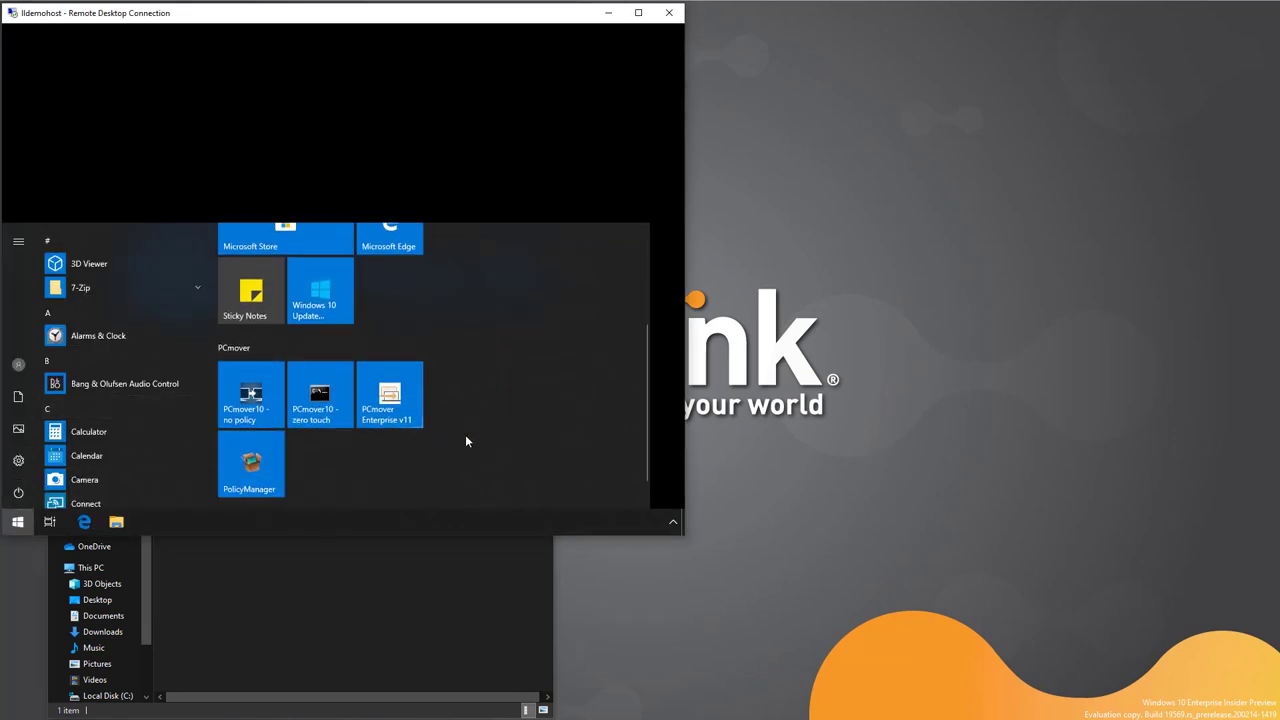
click(403, 403)
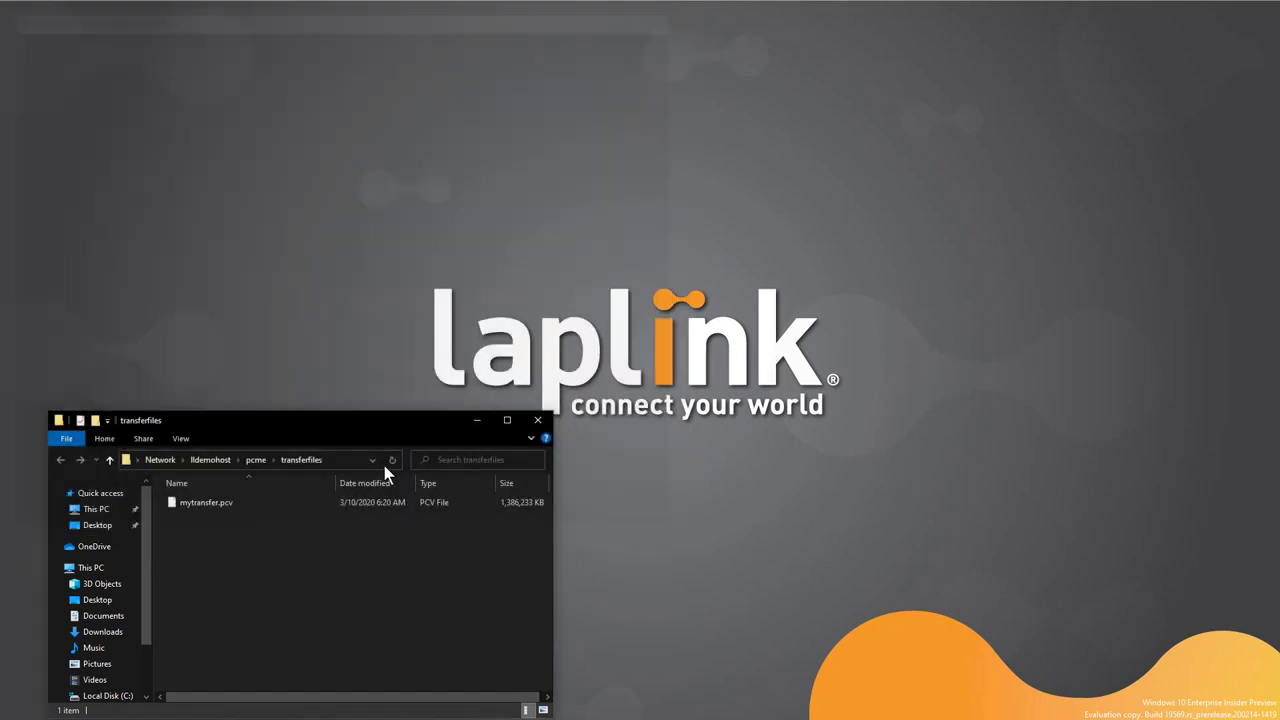
click(477, 421)
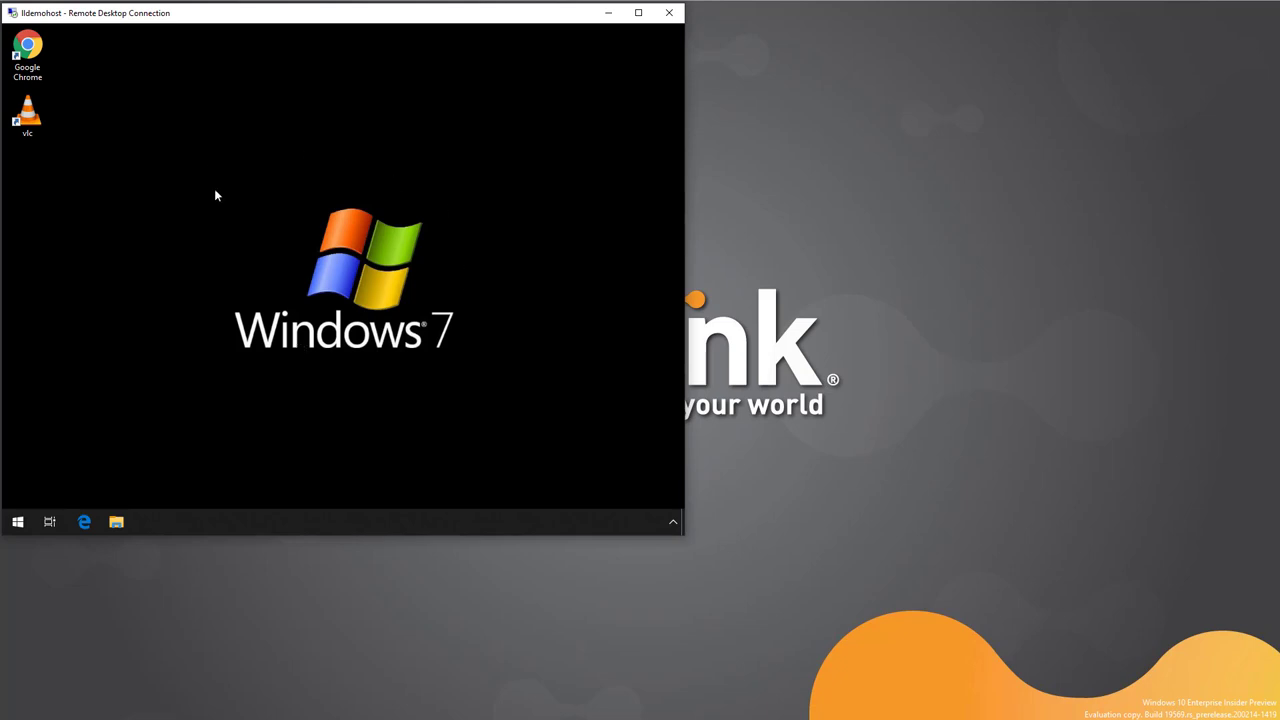
Launch the migrated VLC from its desktop shortcut, then close it
double_click(44, 117)
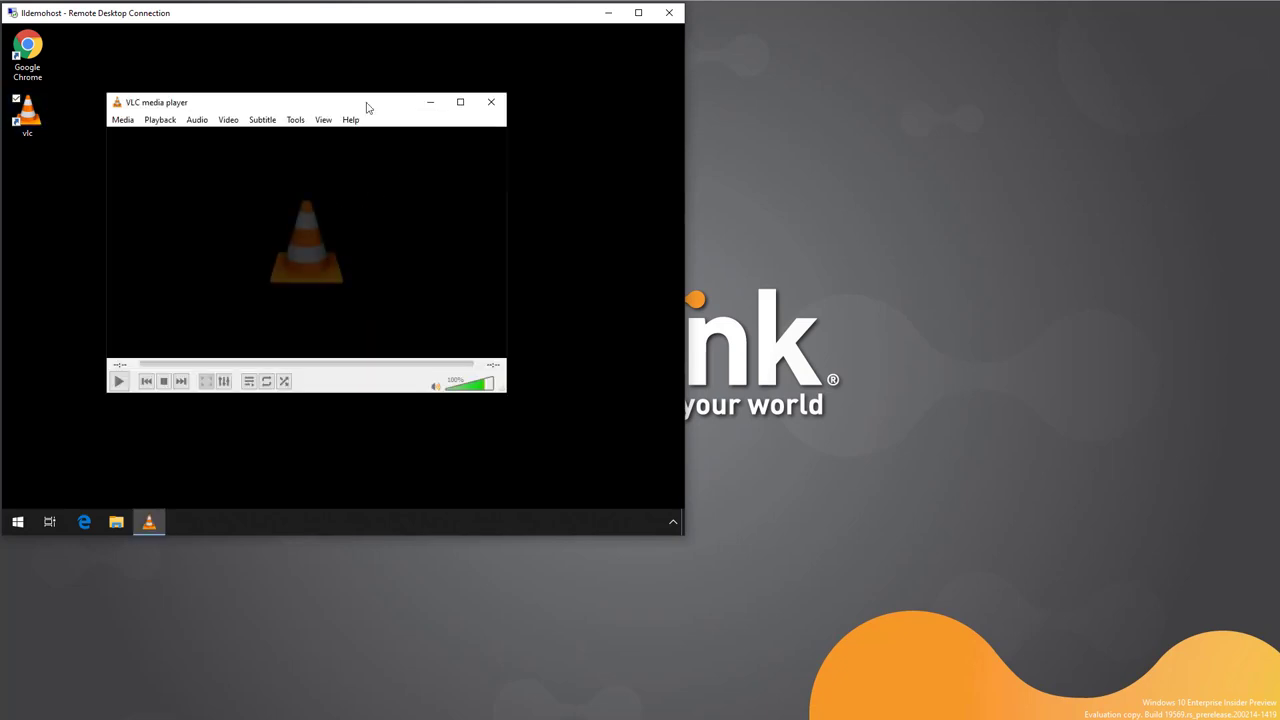
click(491, 103)
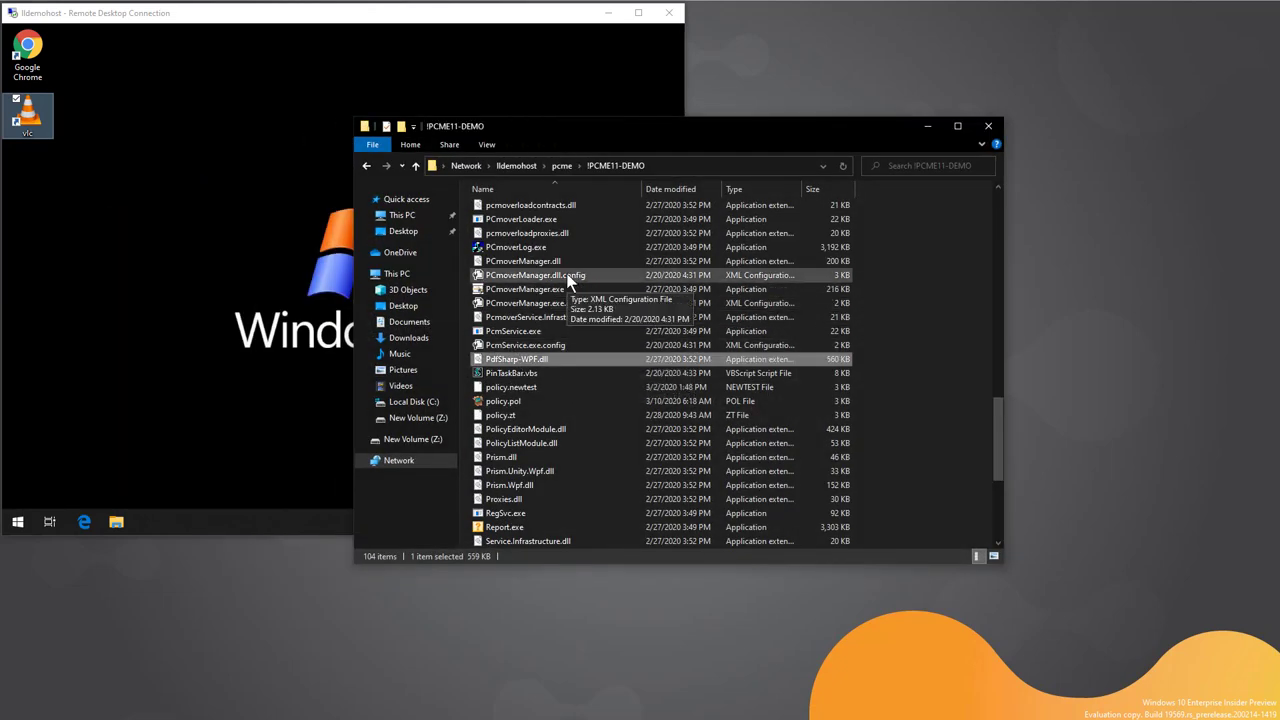
Delete policy.pol from the !PCME11-DEMO share and minimize the Explorer window
key(Down)
key(Down)
key(Down)
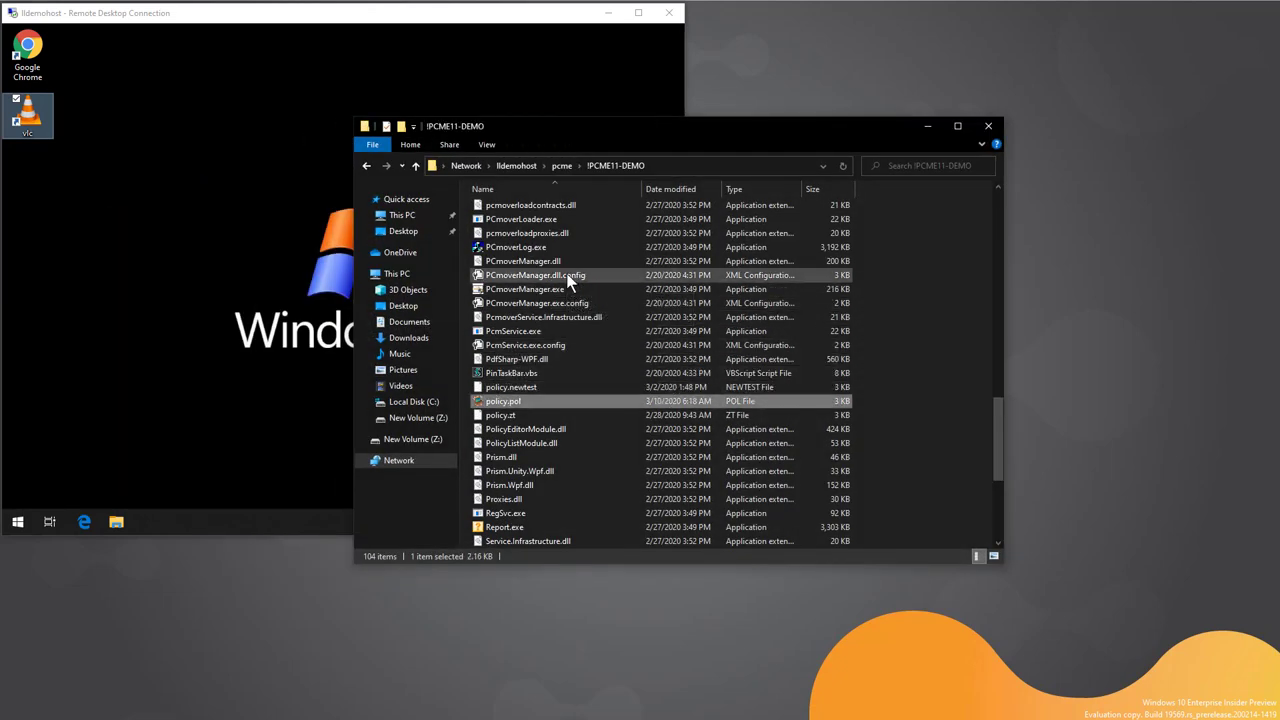
key(Delete)
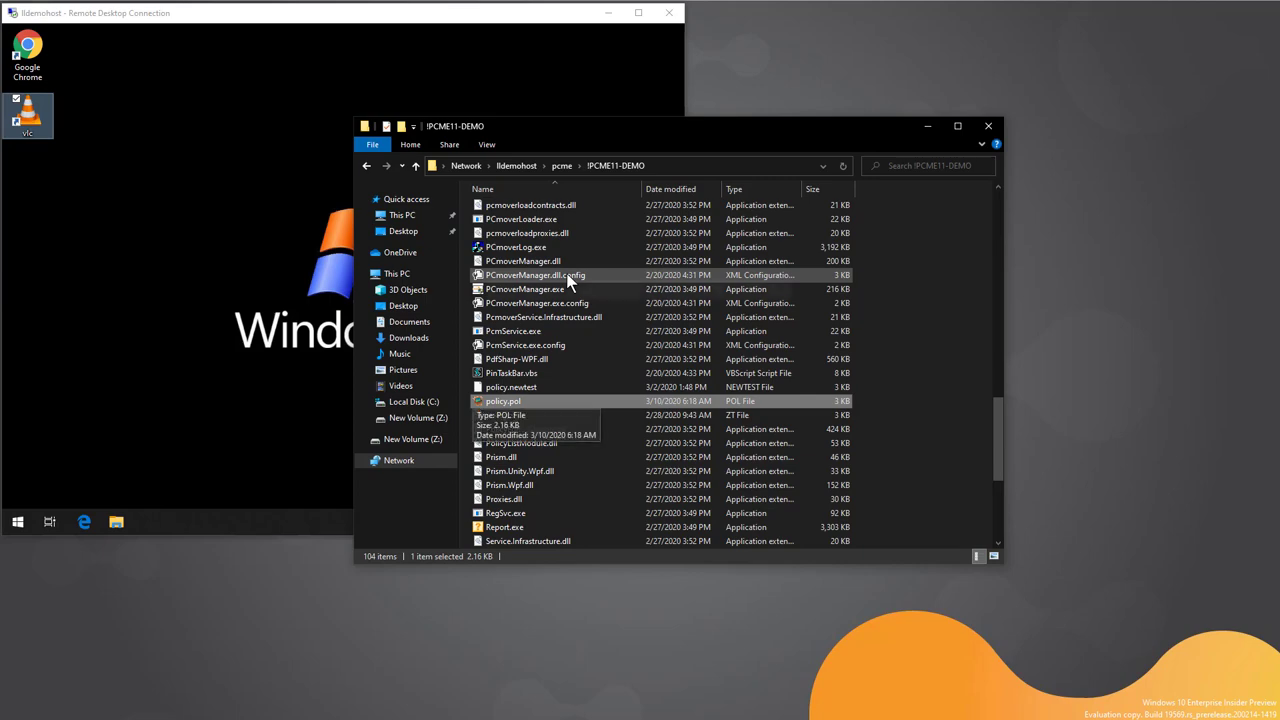
key(Return)
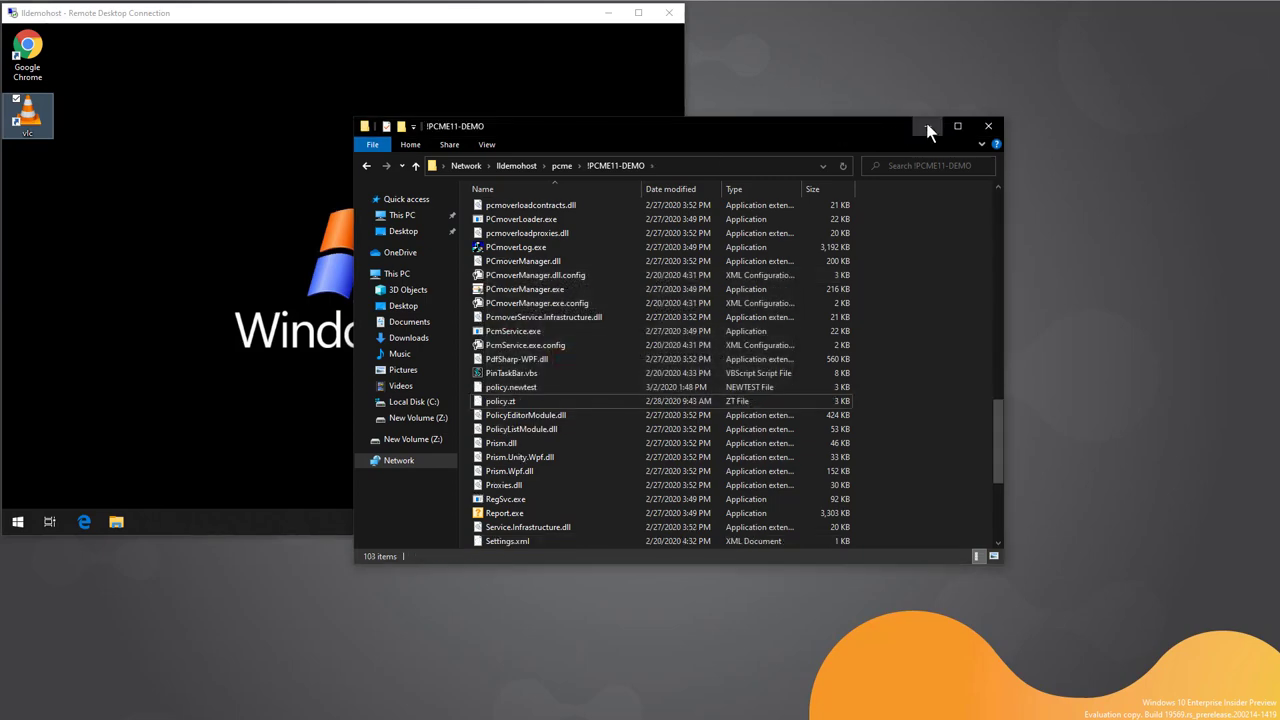
click(926, 127)
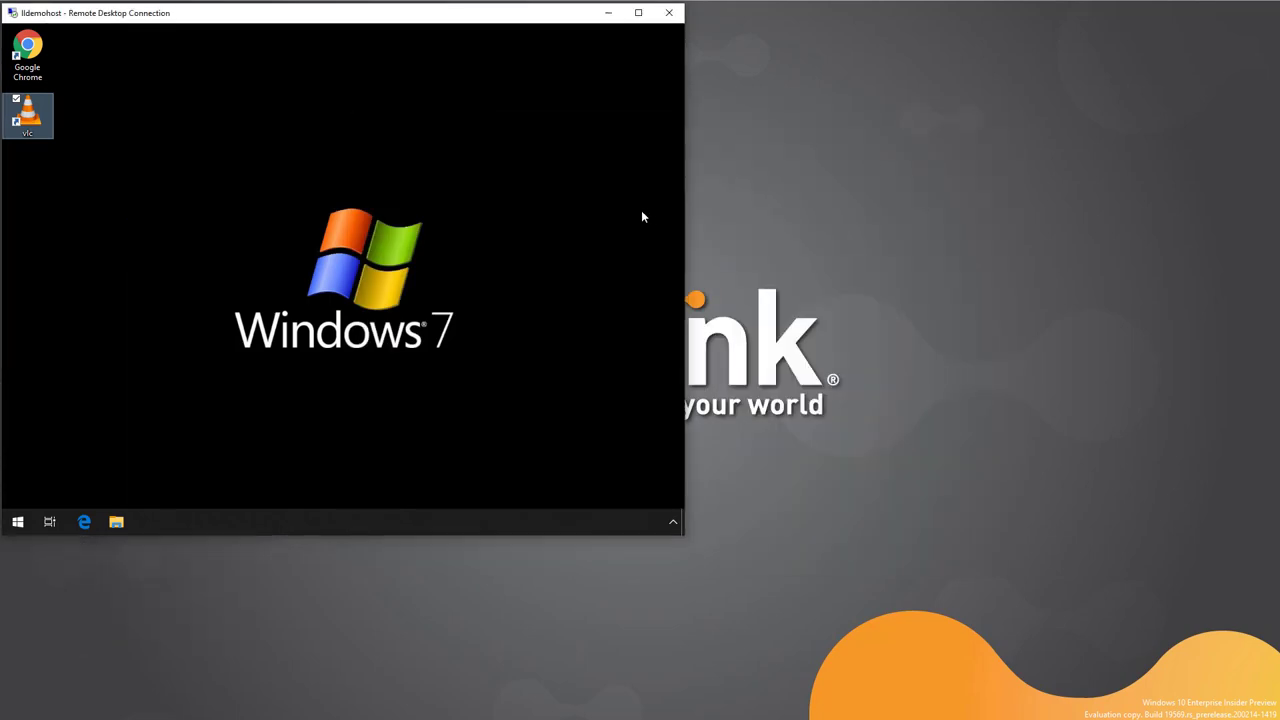
Launch PCmover Enterprise v11 and undo the previous transfer
click(17, 521)
scroll(466, 417, down, 5)
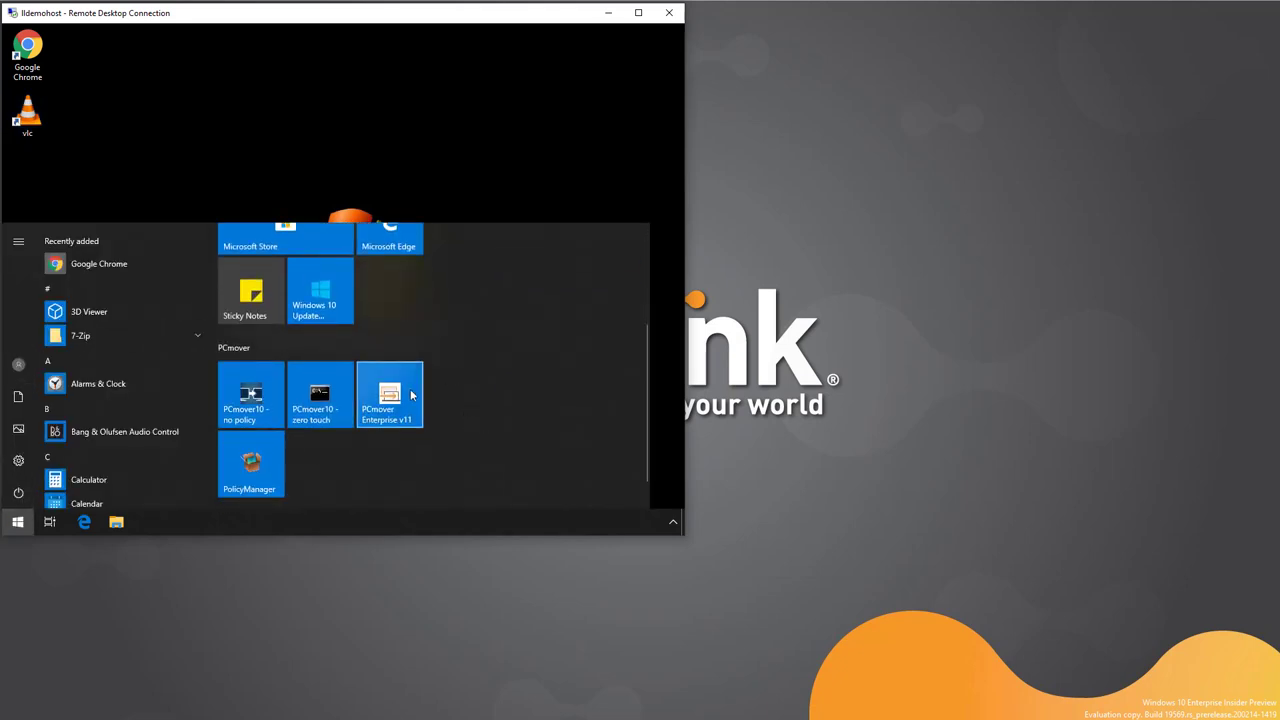
click(420, 394)
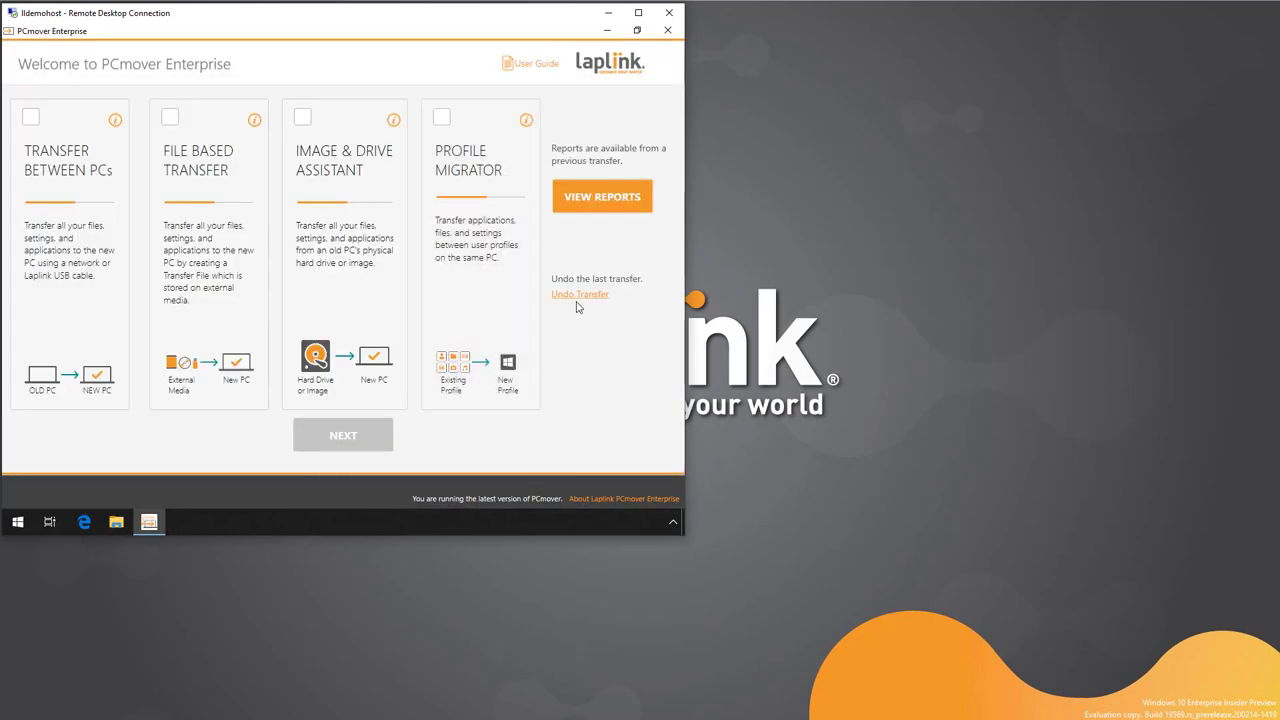
click(579, 298)
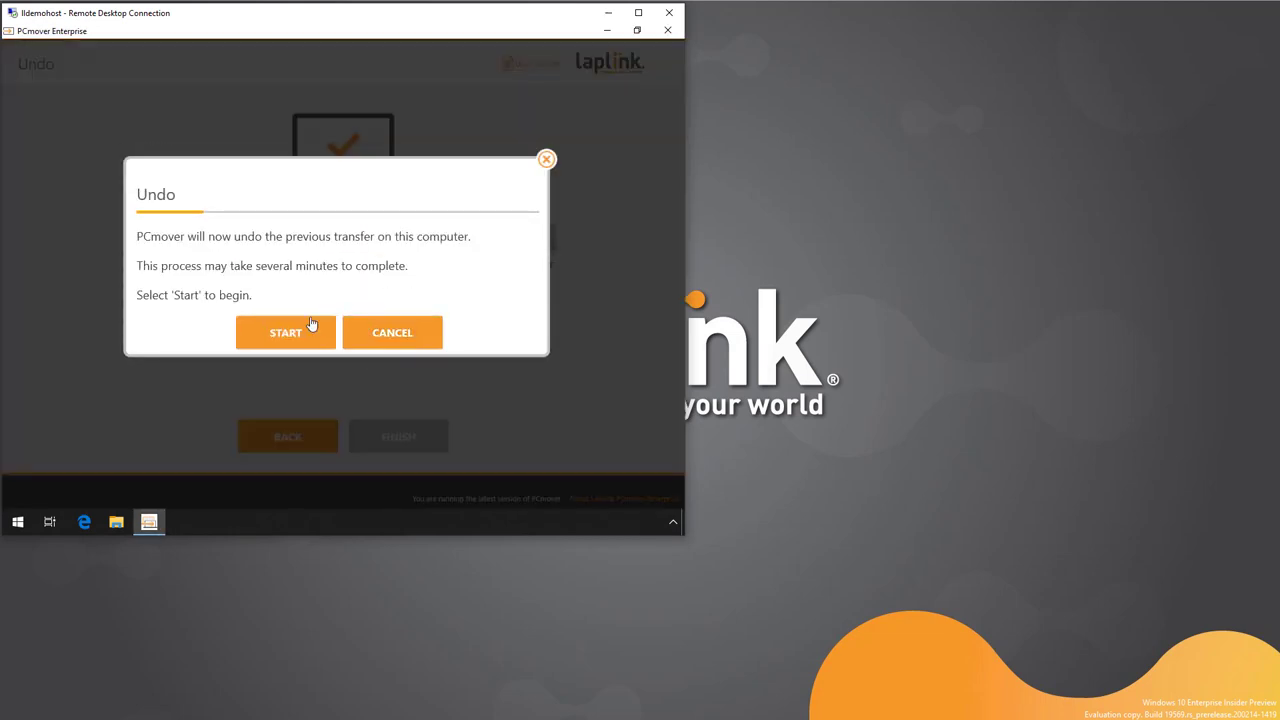
click(290, 332)
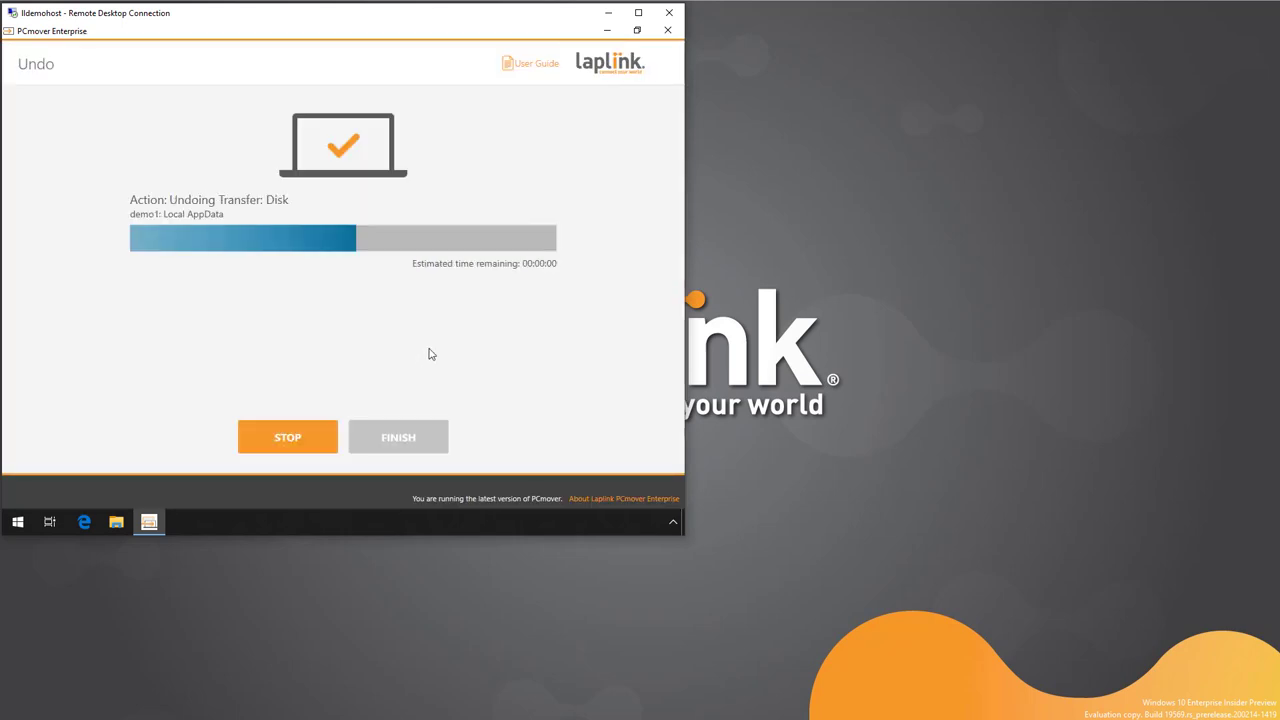
click(420, 440)
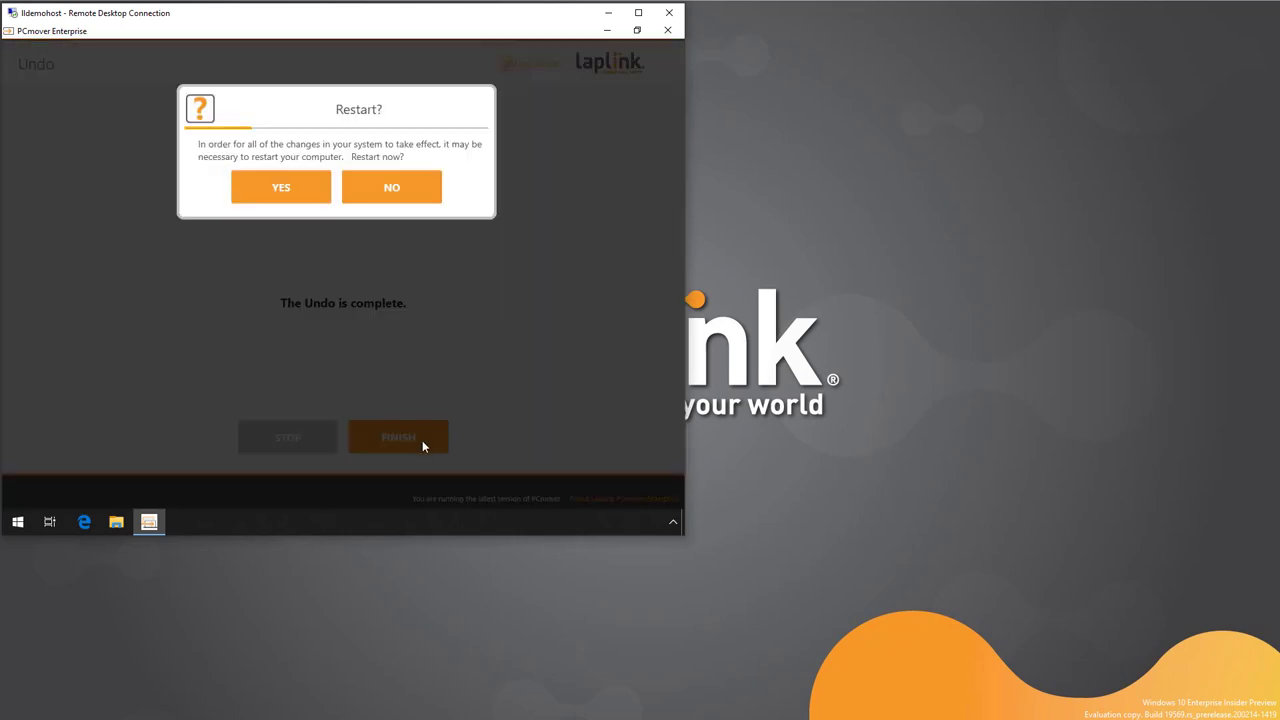
Agree to restart, dismiss the sign-out warning, and center the remote session window
click(305, 200)
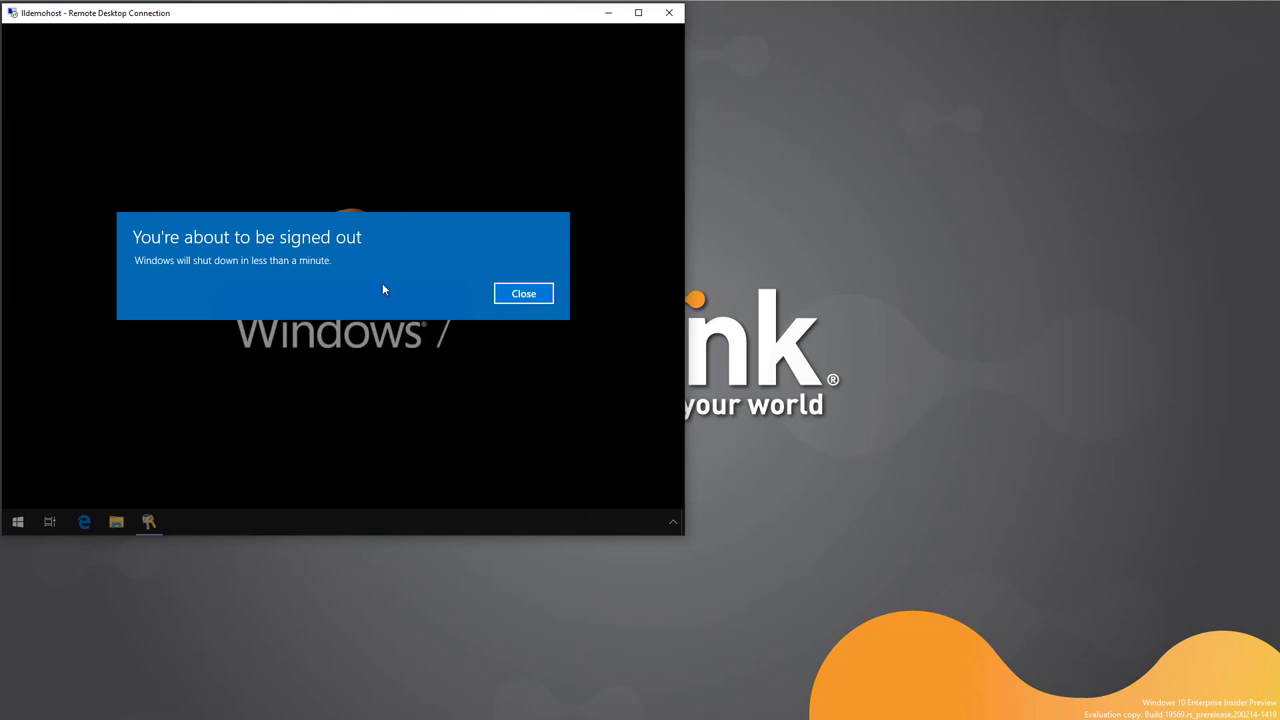
click(524, 294)
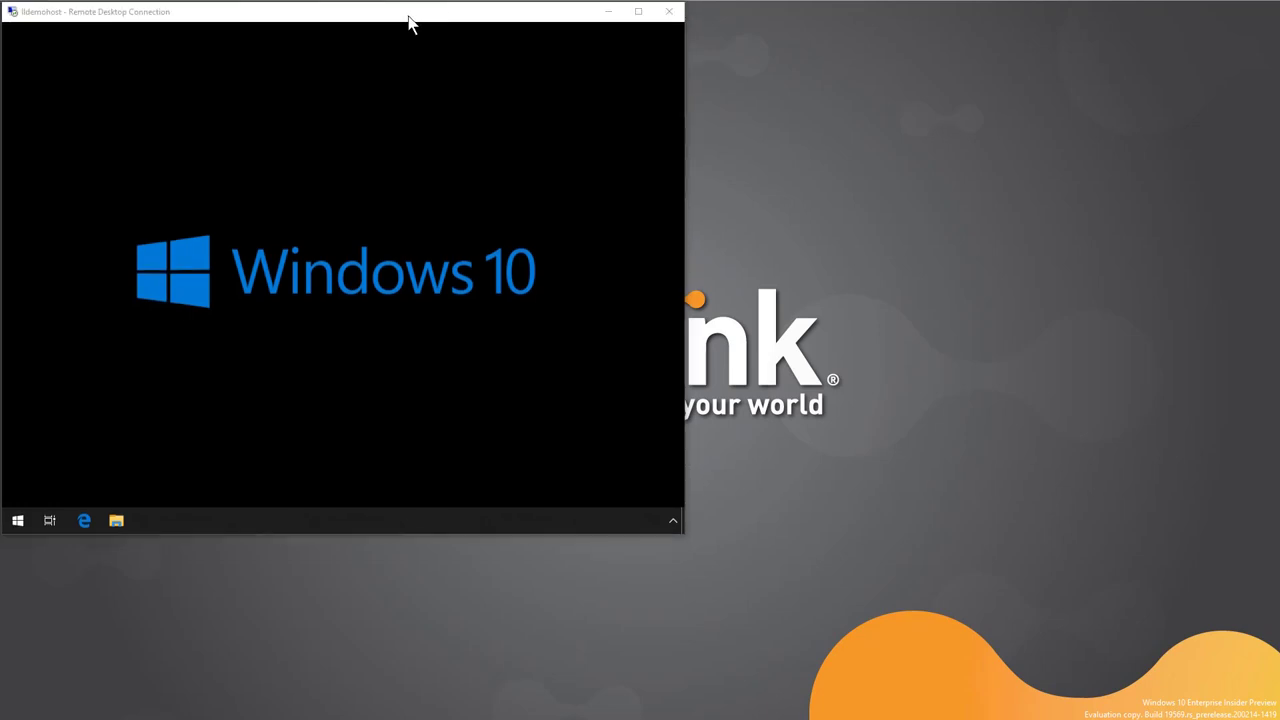
drag(410, 22, 746, 94)
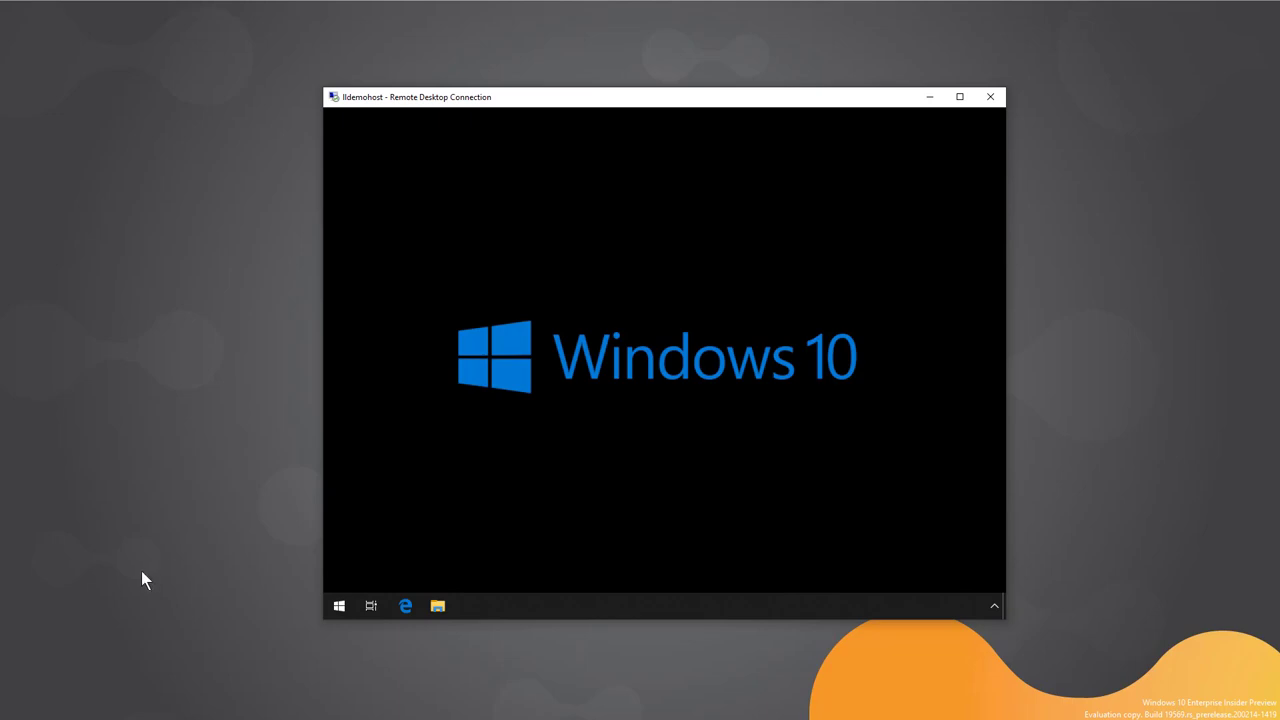
Run diskmgmt.msc and attach the old PC's .vhdx virtual hard disk
right_click(339, 606)
click(380, 538)
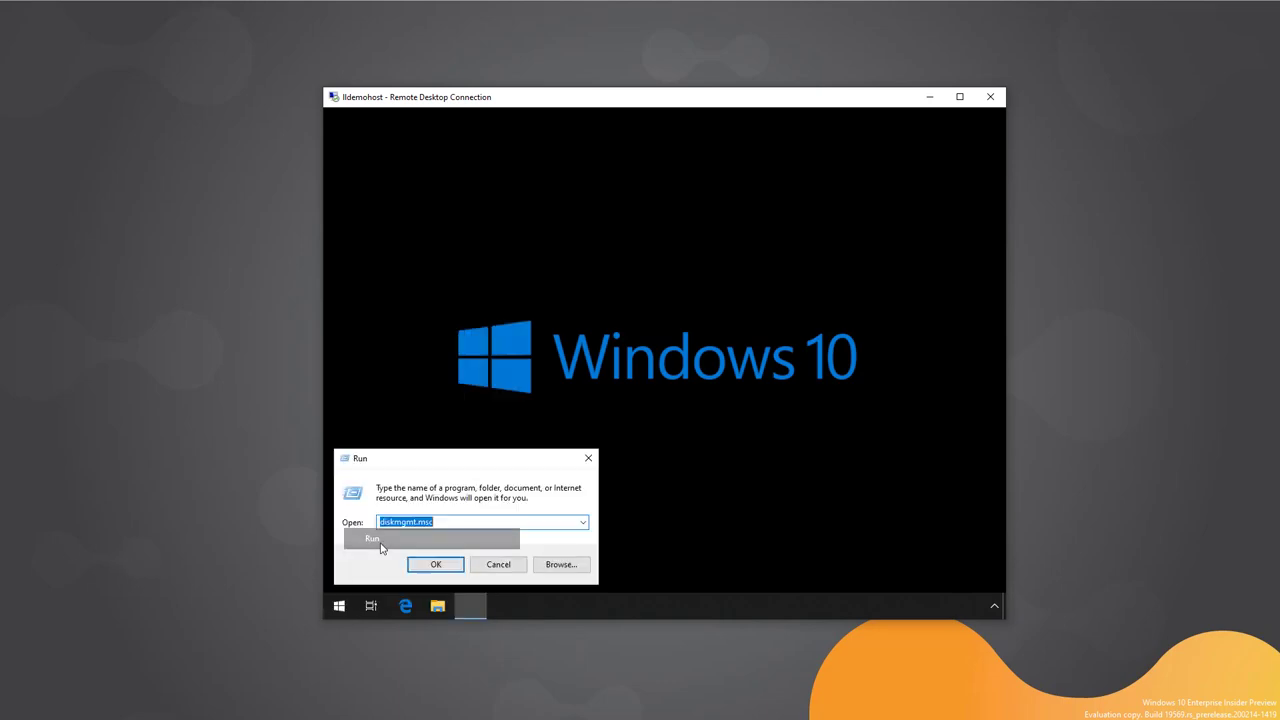
key(Return)
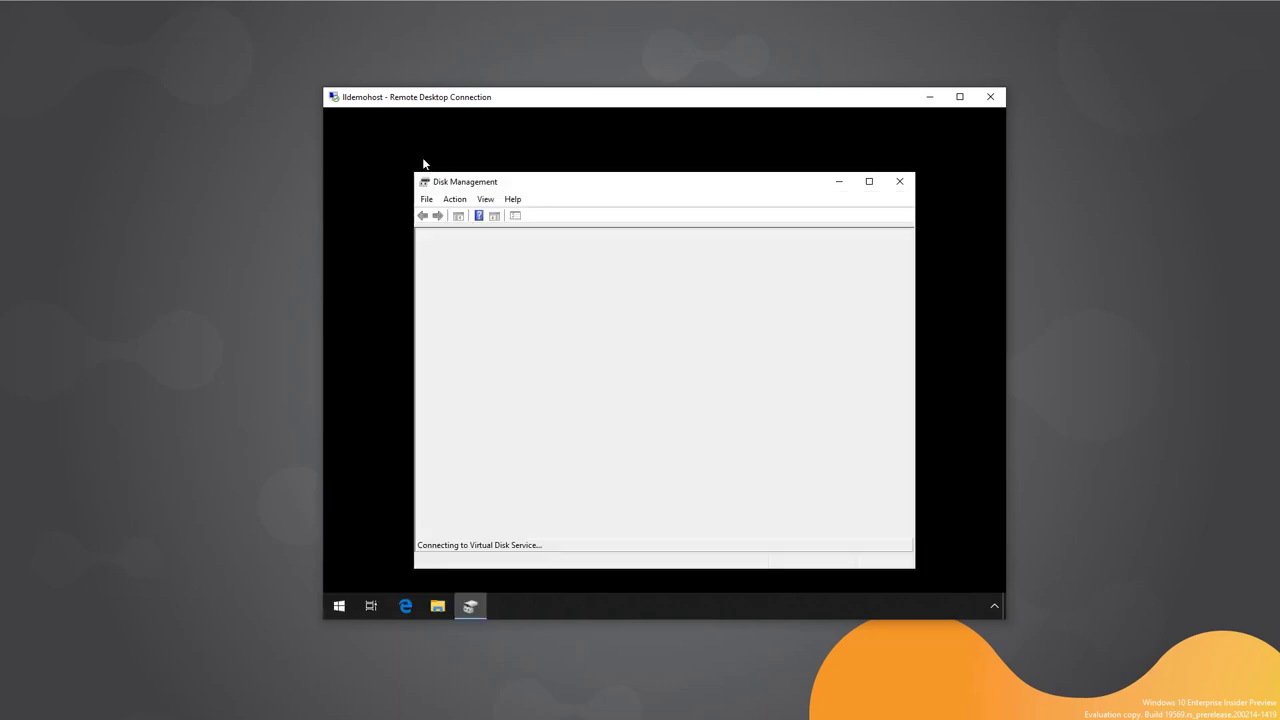
click(426, 199)
mouse_move(486, 199)
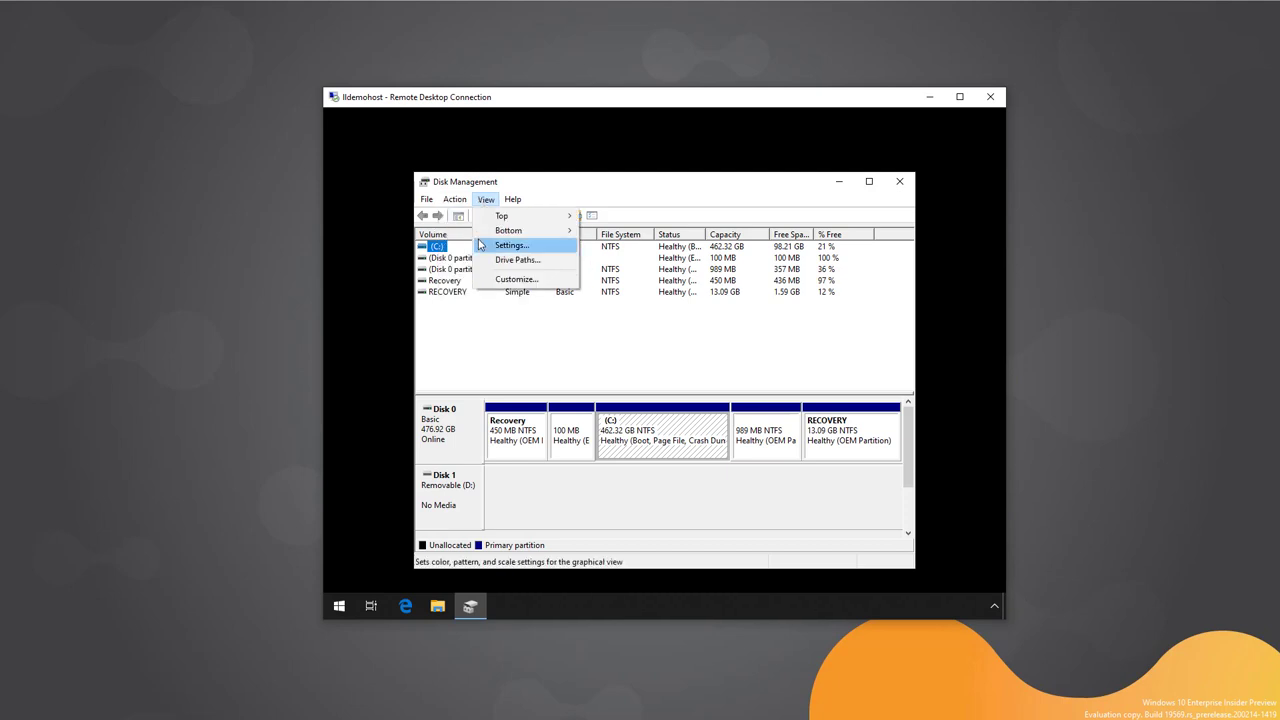
click(470, 257)
text(\\lldemohost\c$\hyper-v\lldemo7.vhdx)
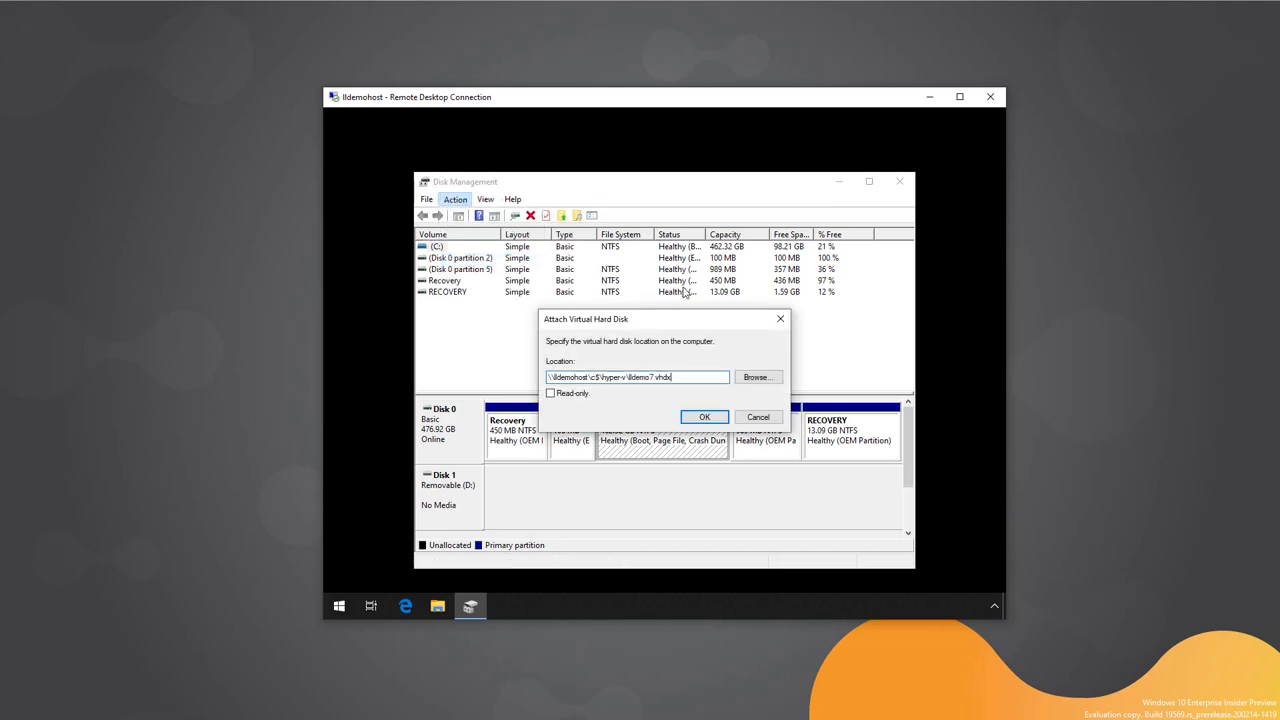
click(704, 417)
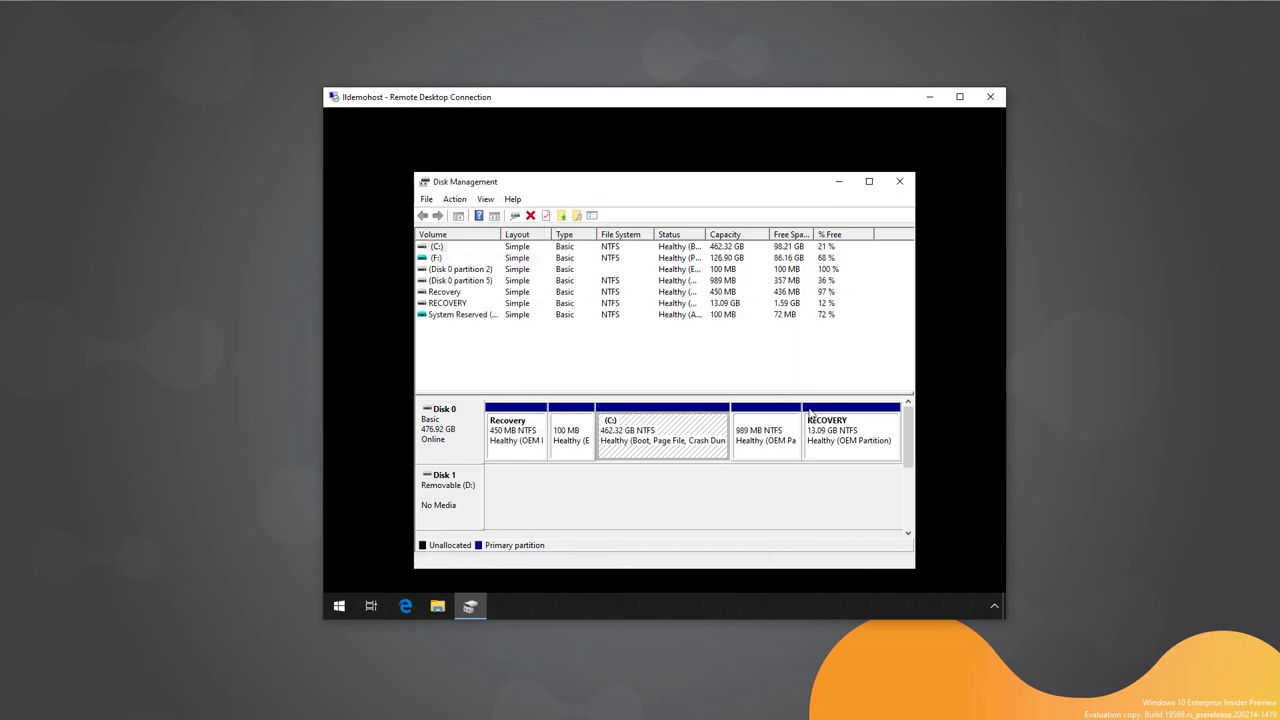
Check the new F: partition on Disk 2, then close Disk Management
drag(909, 432, 912, 490)
click(800, 441)
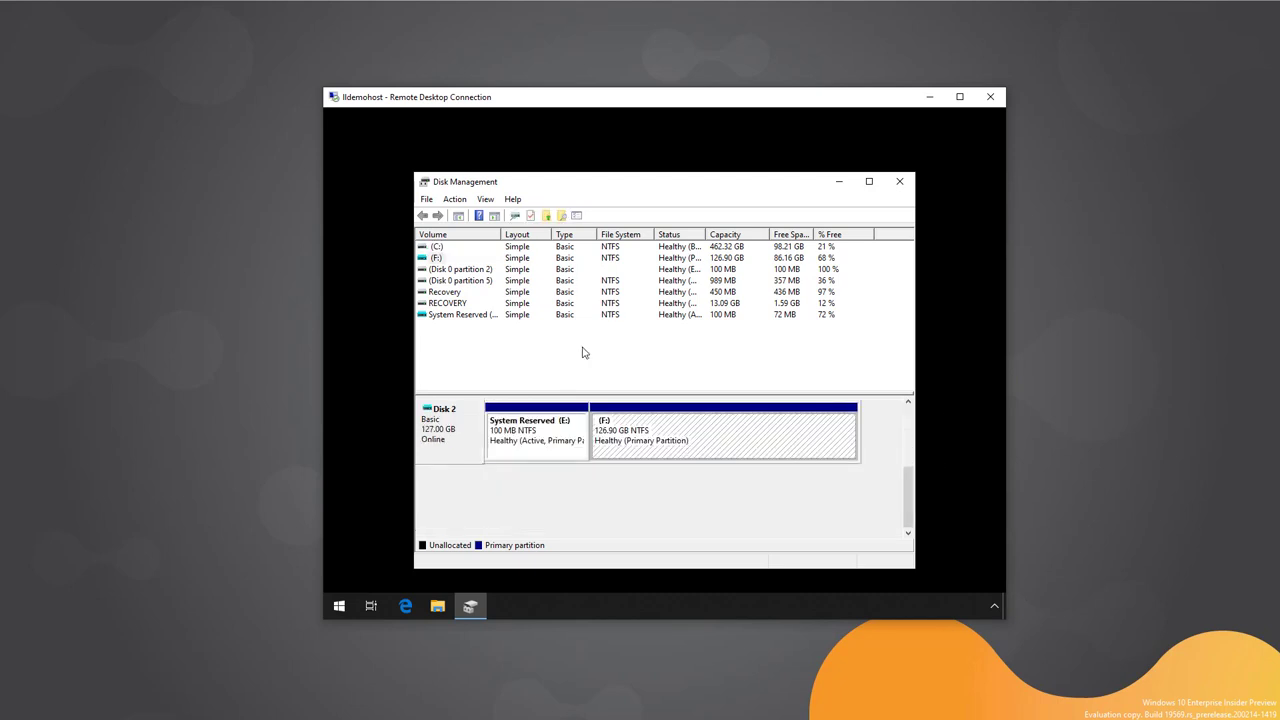
click(899, 181)
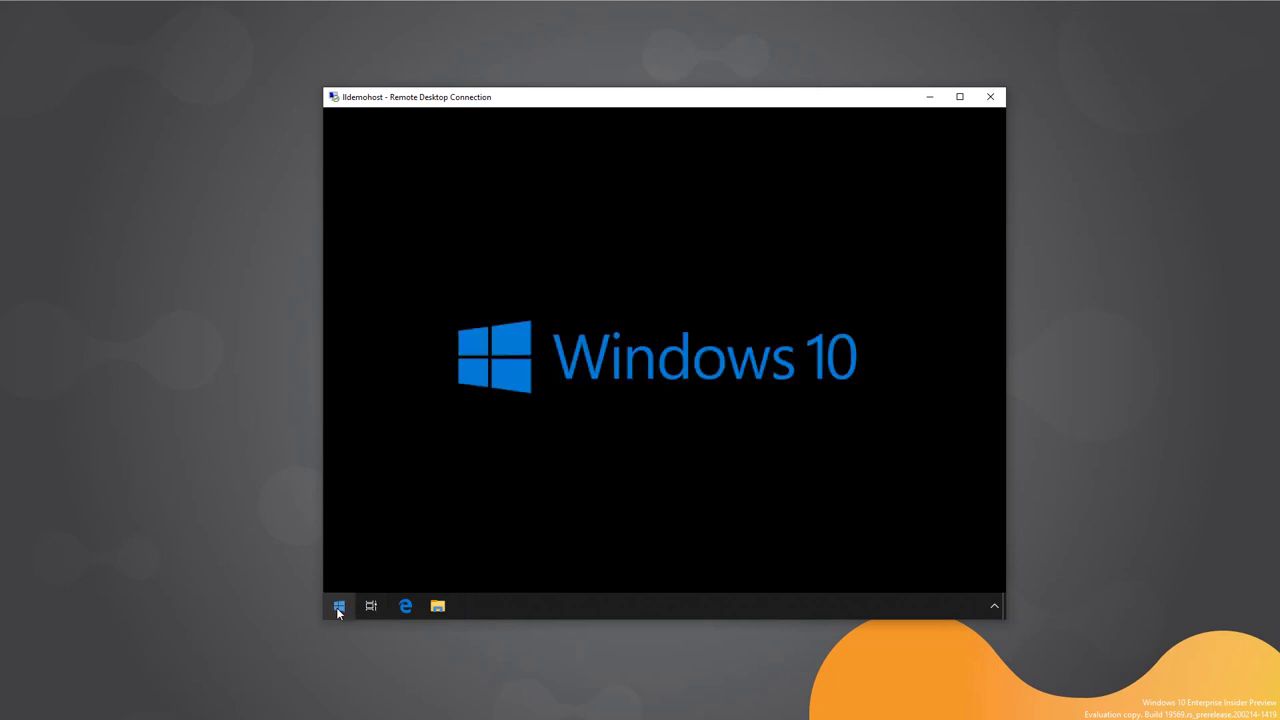
click(339, 606)
scroll(689, 481, down, 5)
Start PCmover's Image & Drive Assistant with f:\ as the mounted image location
click(730, 450)
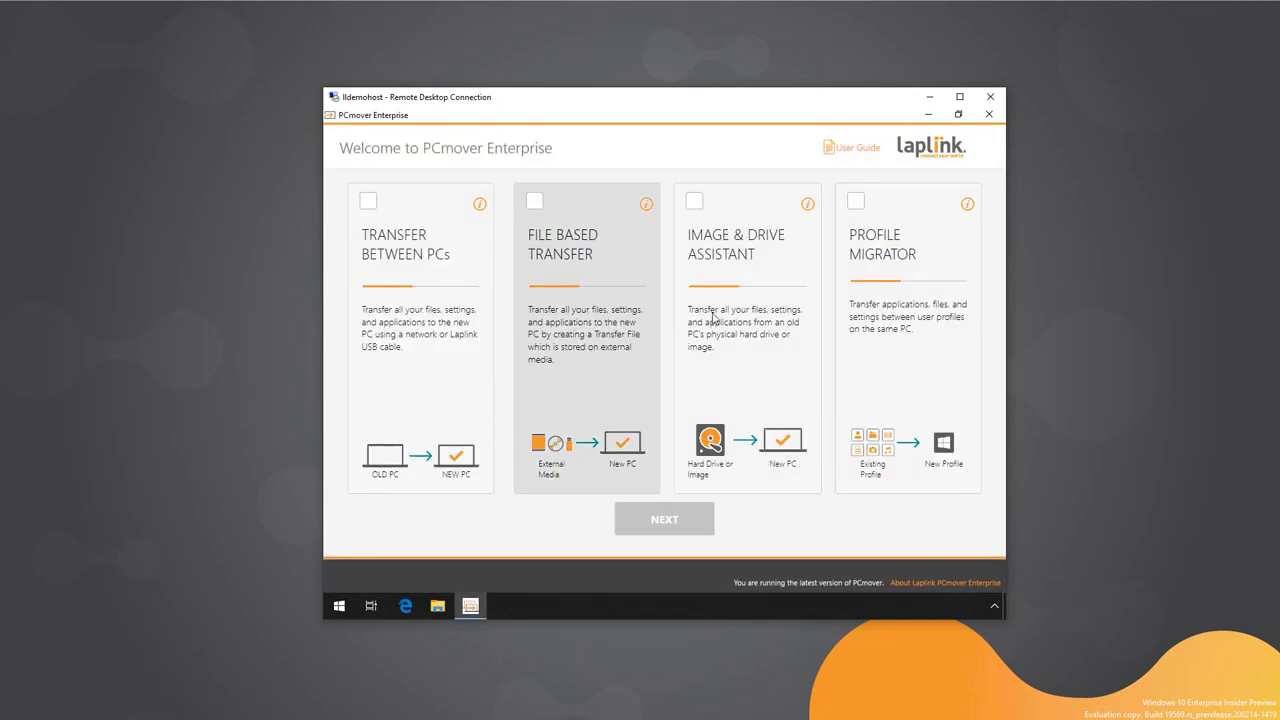
click(756, 335)
click(672, 528)
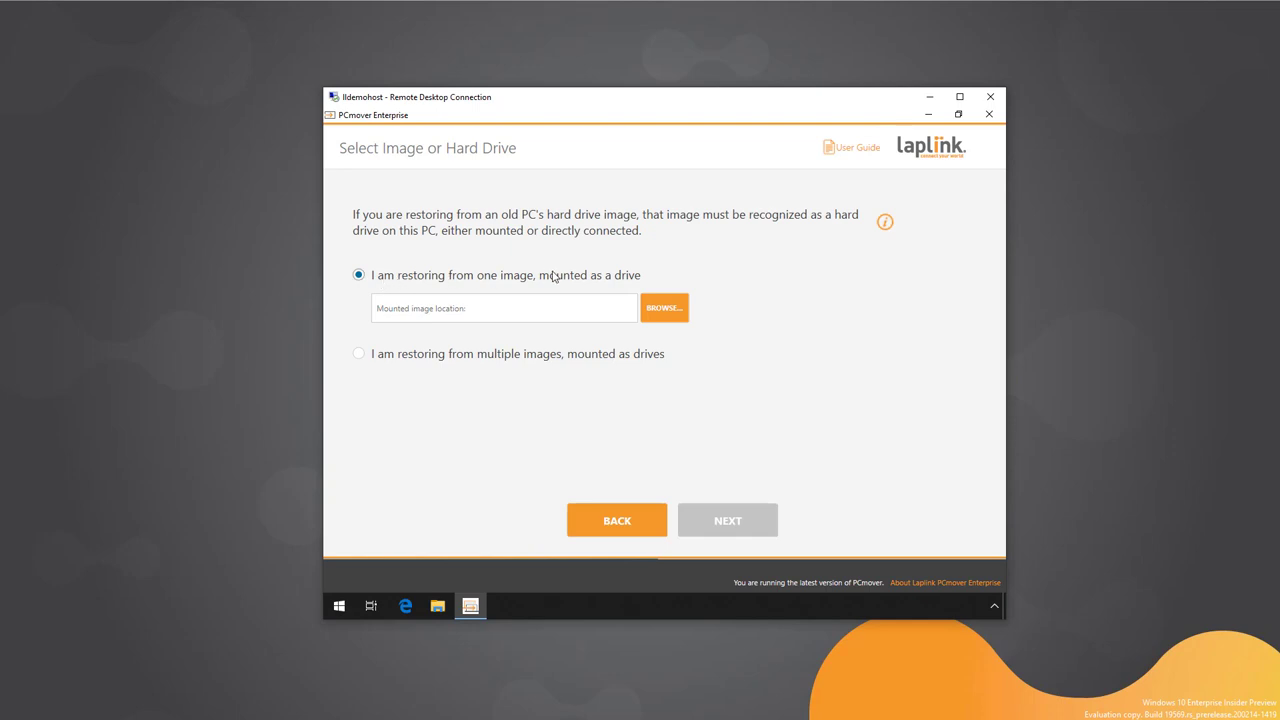
click(425, 308)
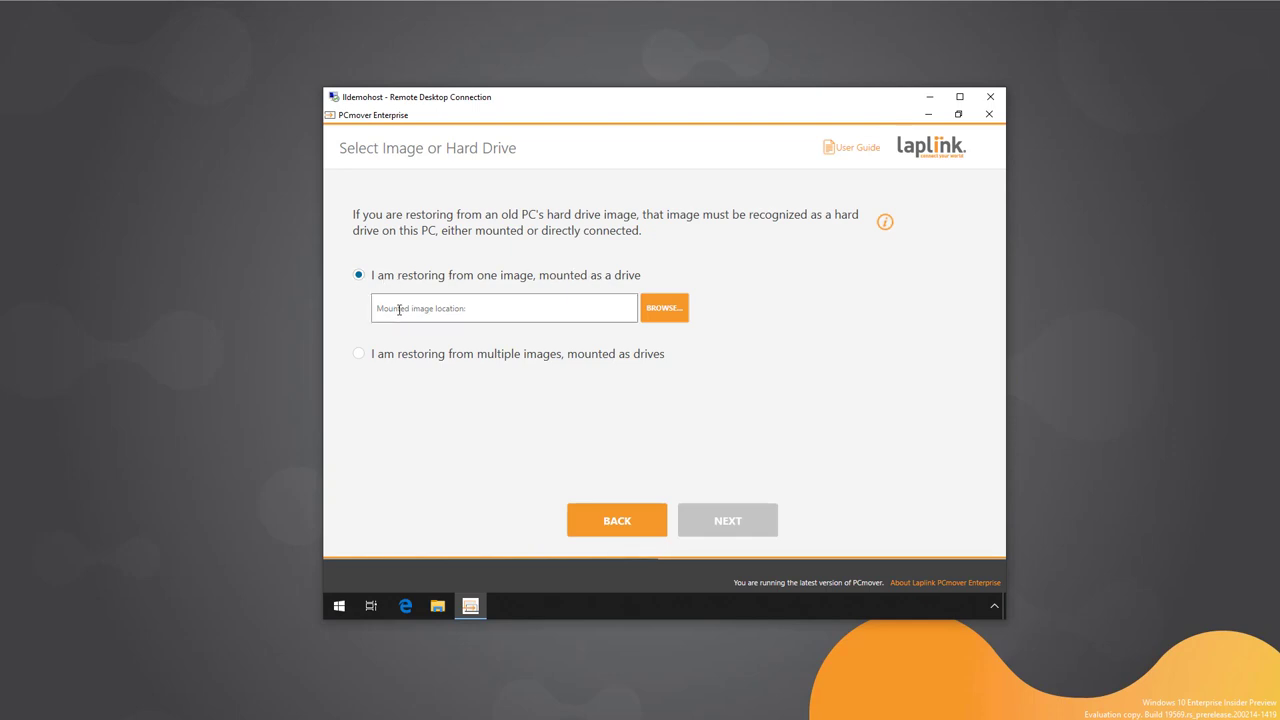
text(f:\)
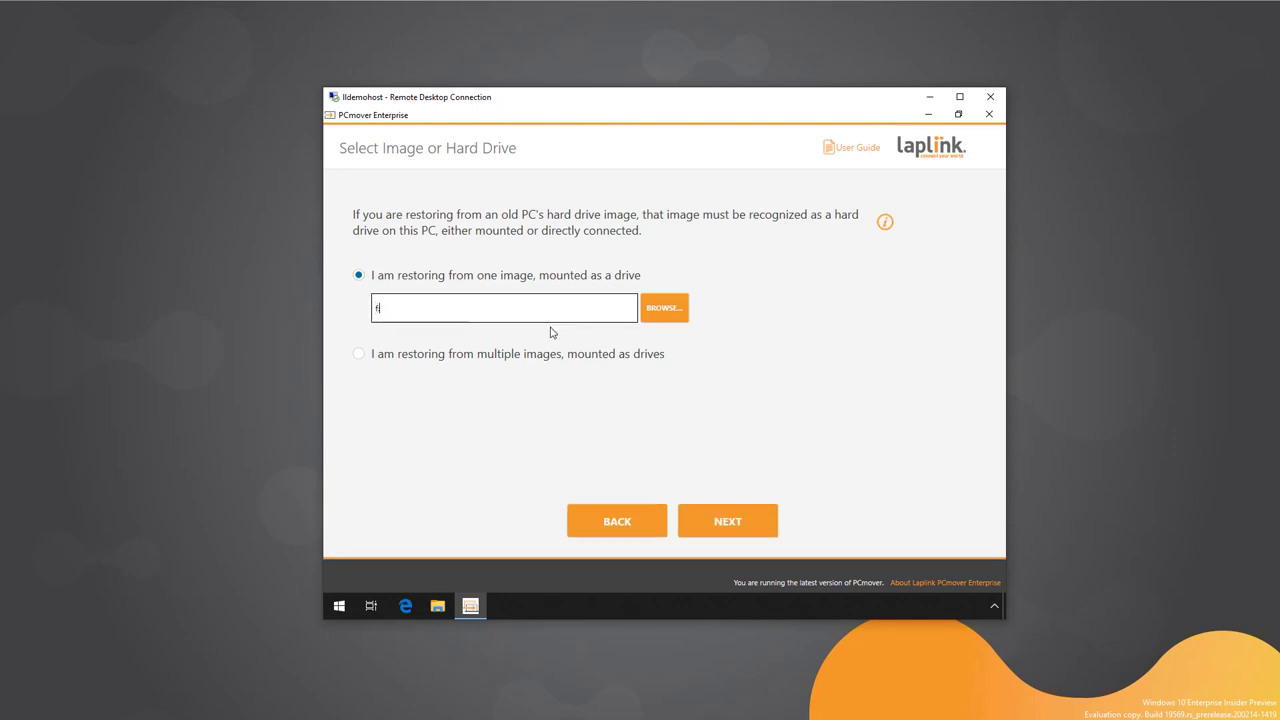
click(729, 527)
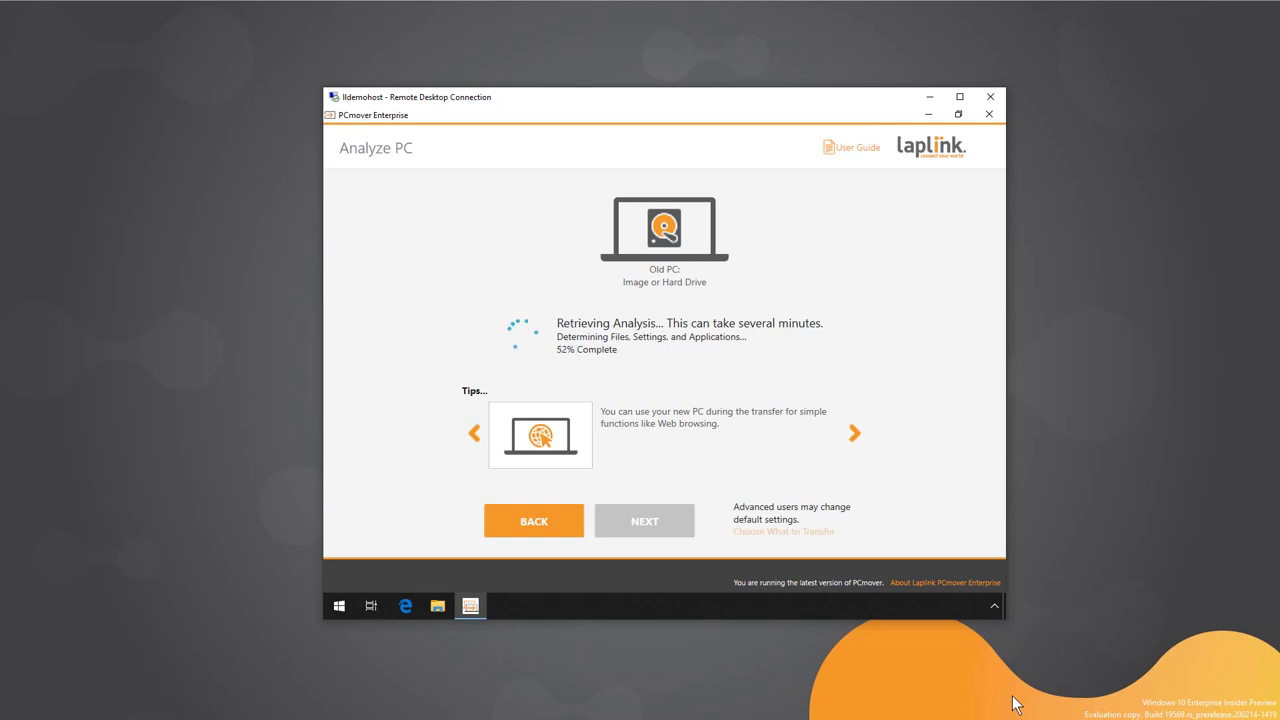
Run the transfer with the Standard selection, then finish and restart the PC
click(804, 531)
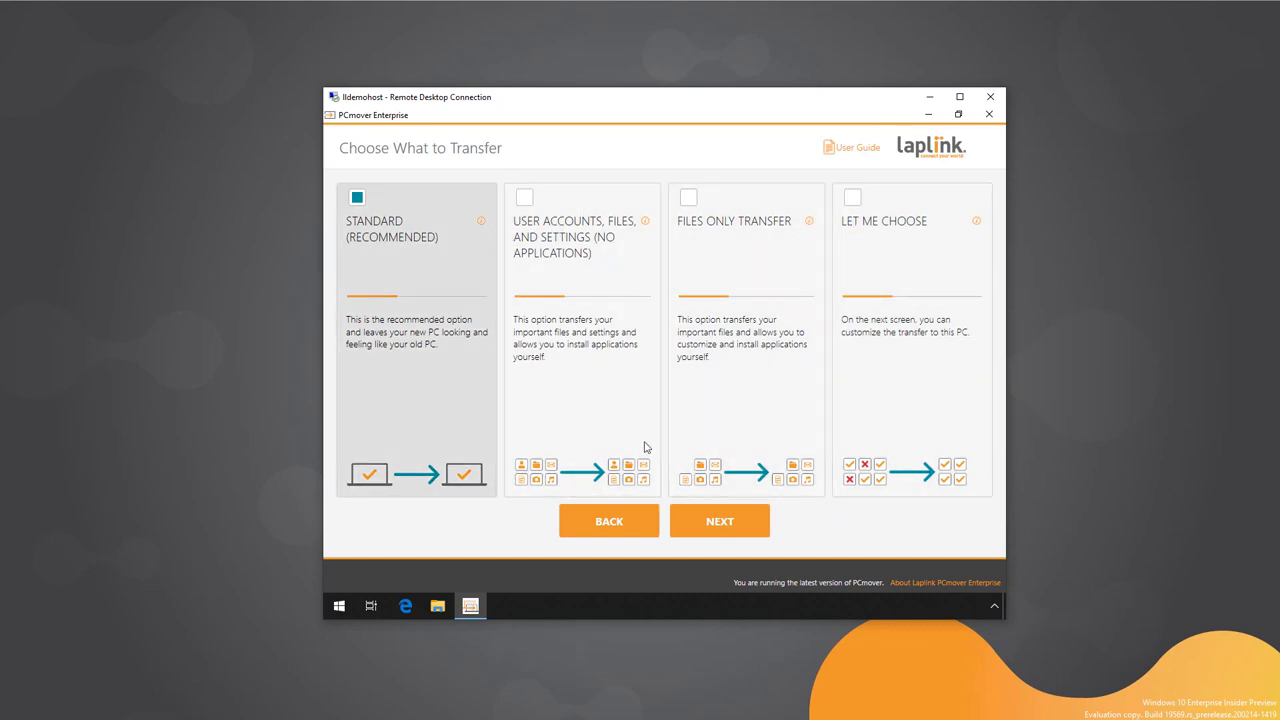
click(710, 530)
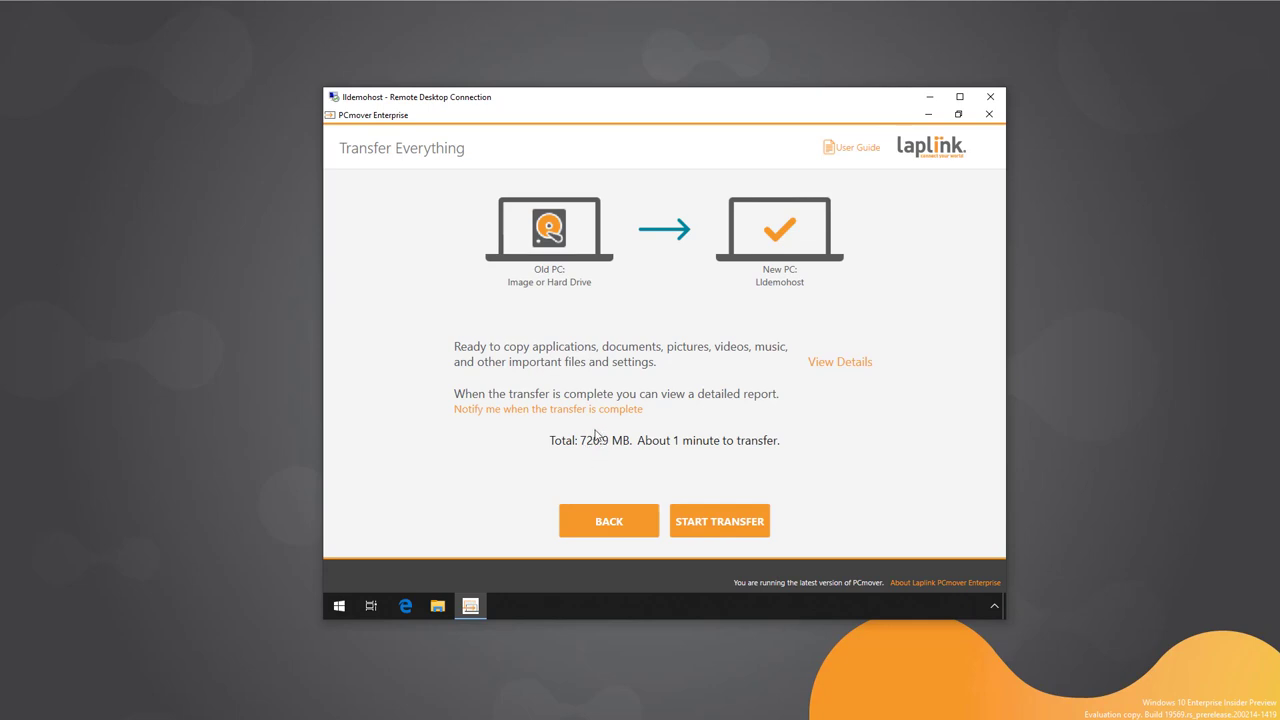
click(740, 510)
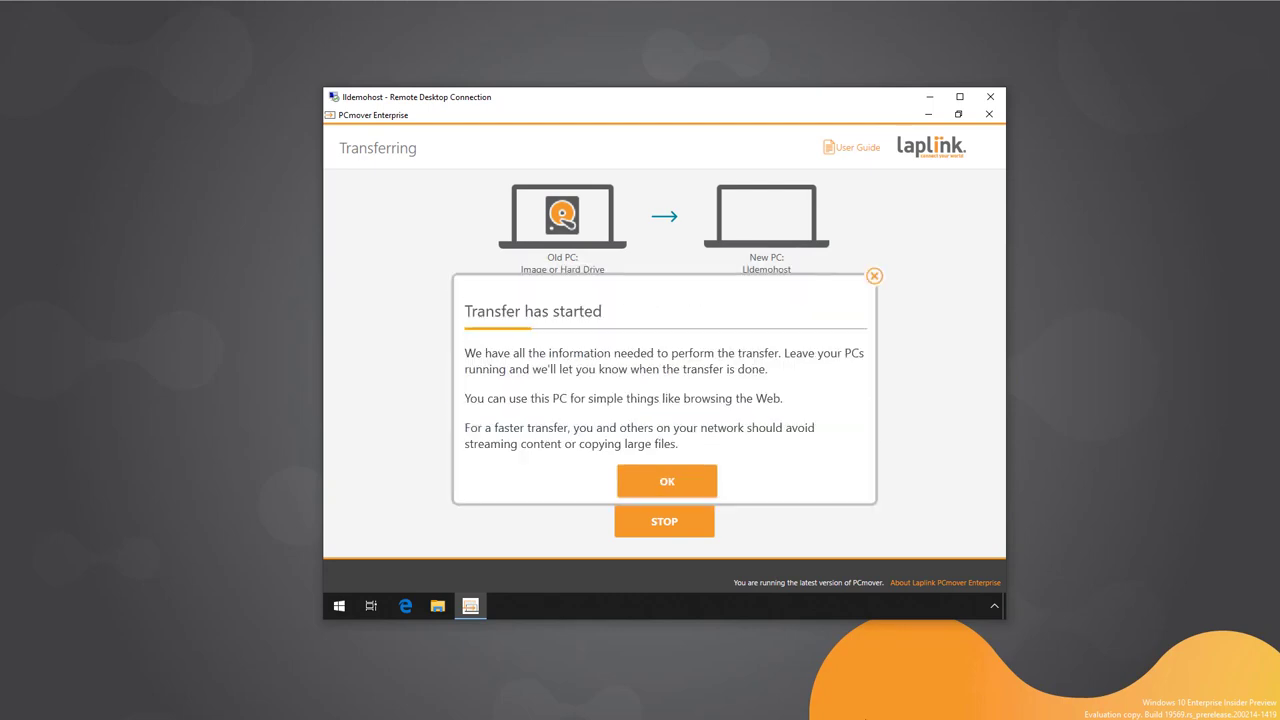
click(706, 483)
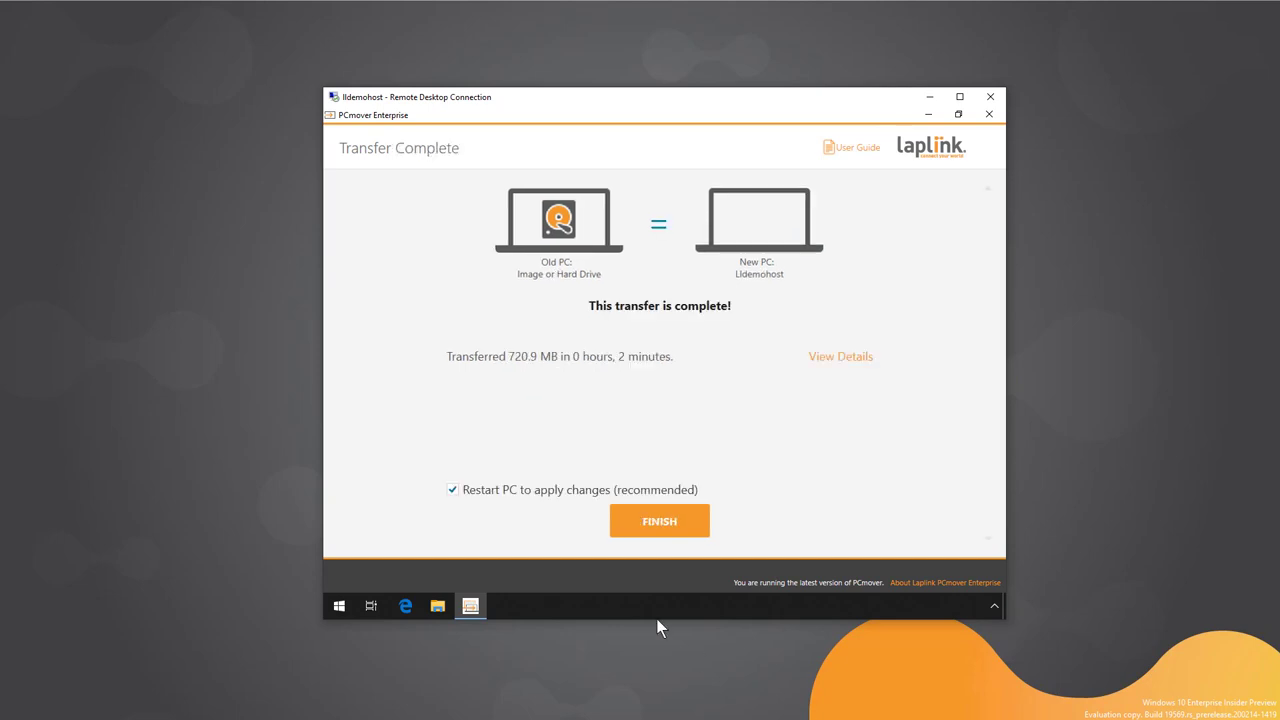
click(664, 519)
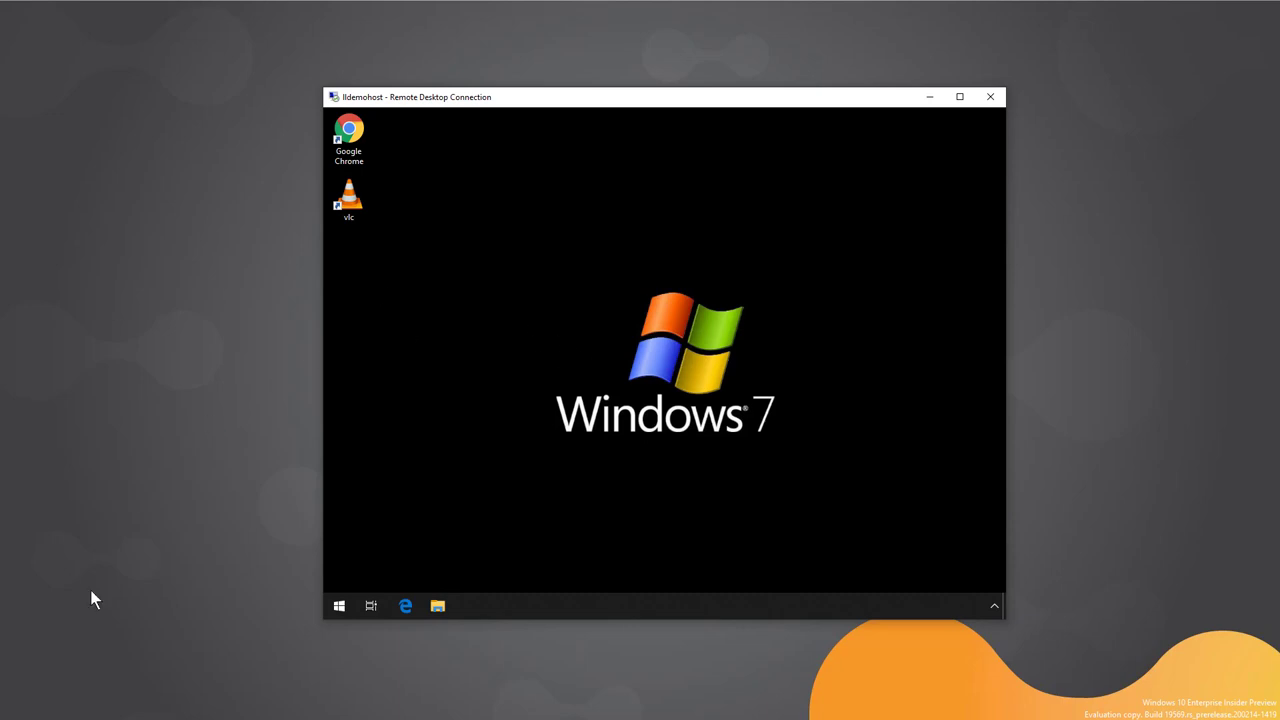
Undo the image transfer in PCmover Enterprise, restart, and dismiss the sign-out notice
click(339, 606)
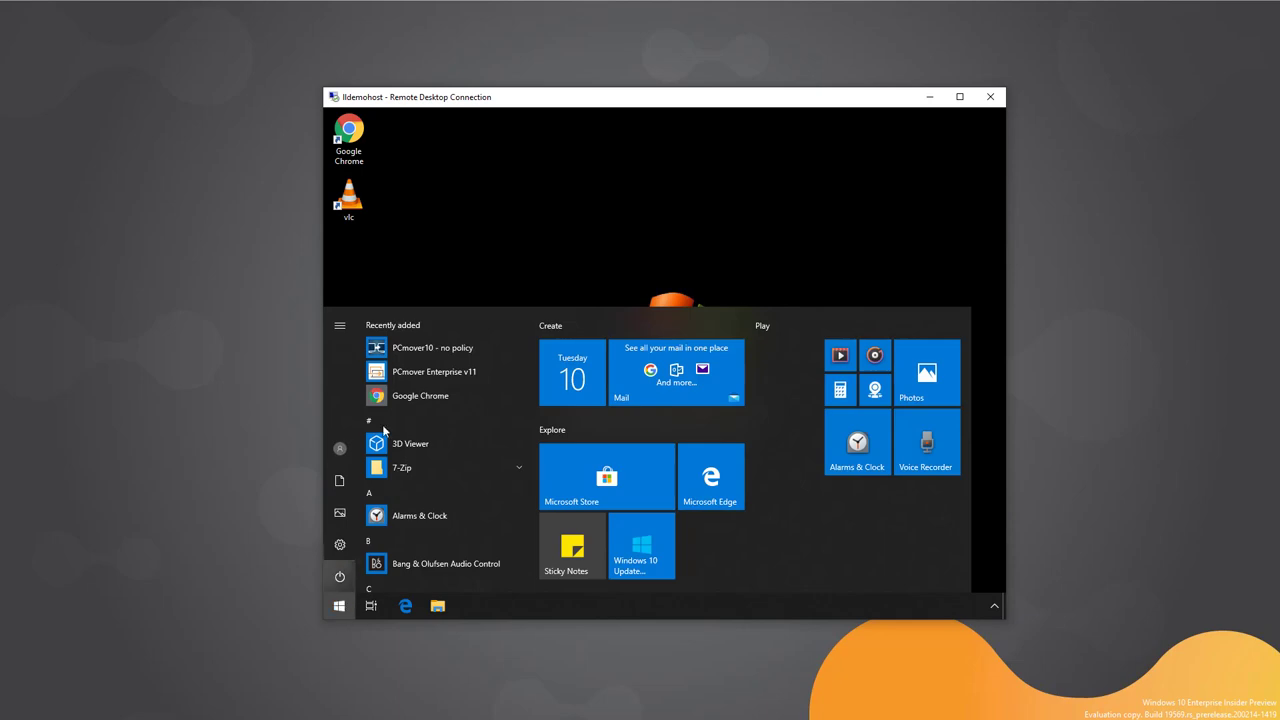
scroll(674, 480, down, 4)
key(Escape)
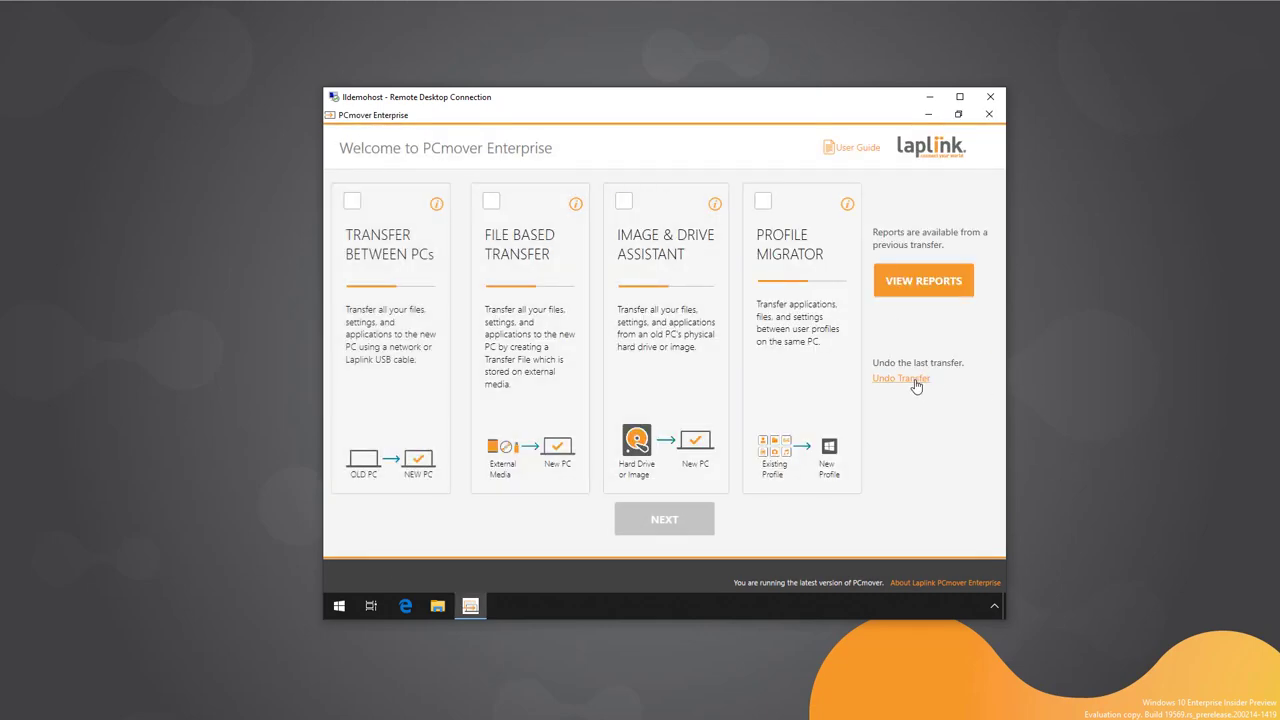
click(914, 382)
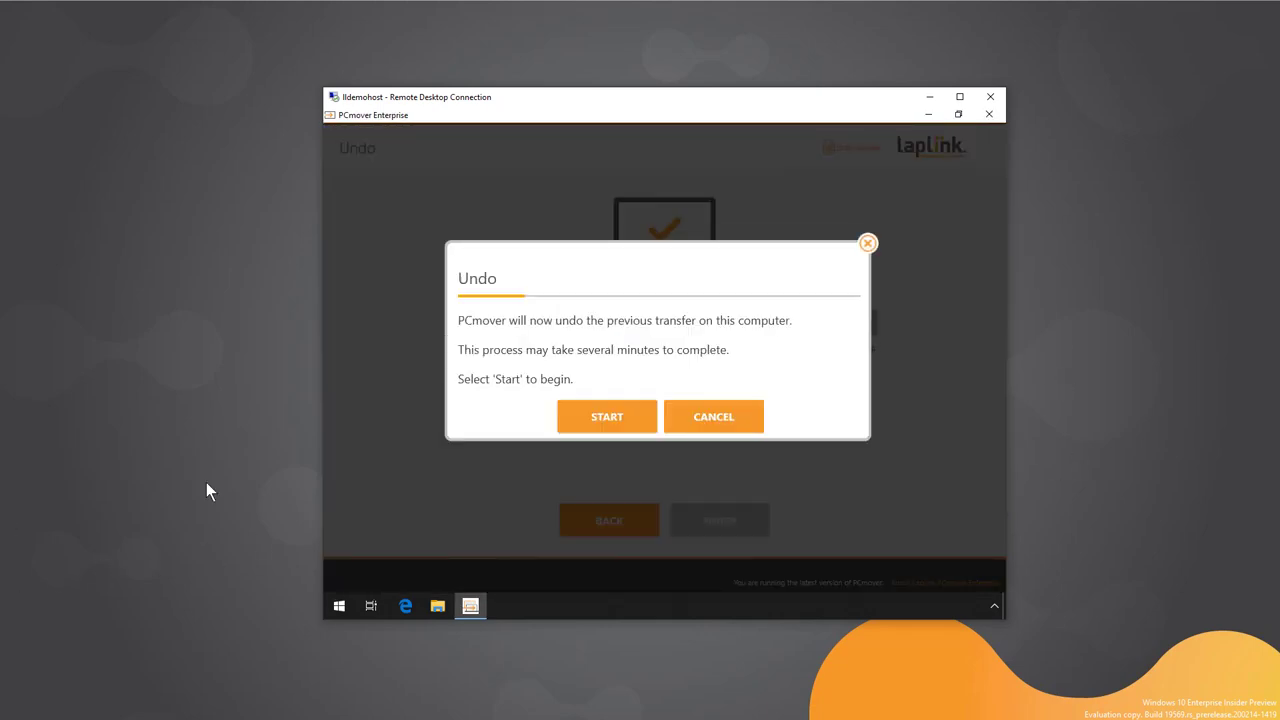
click(595, 428)
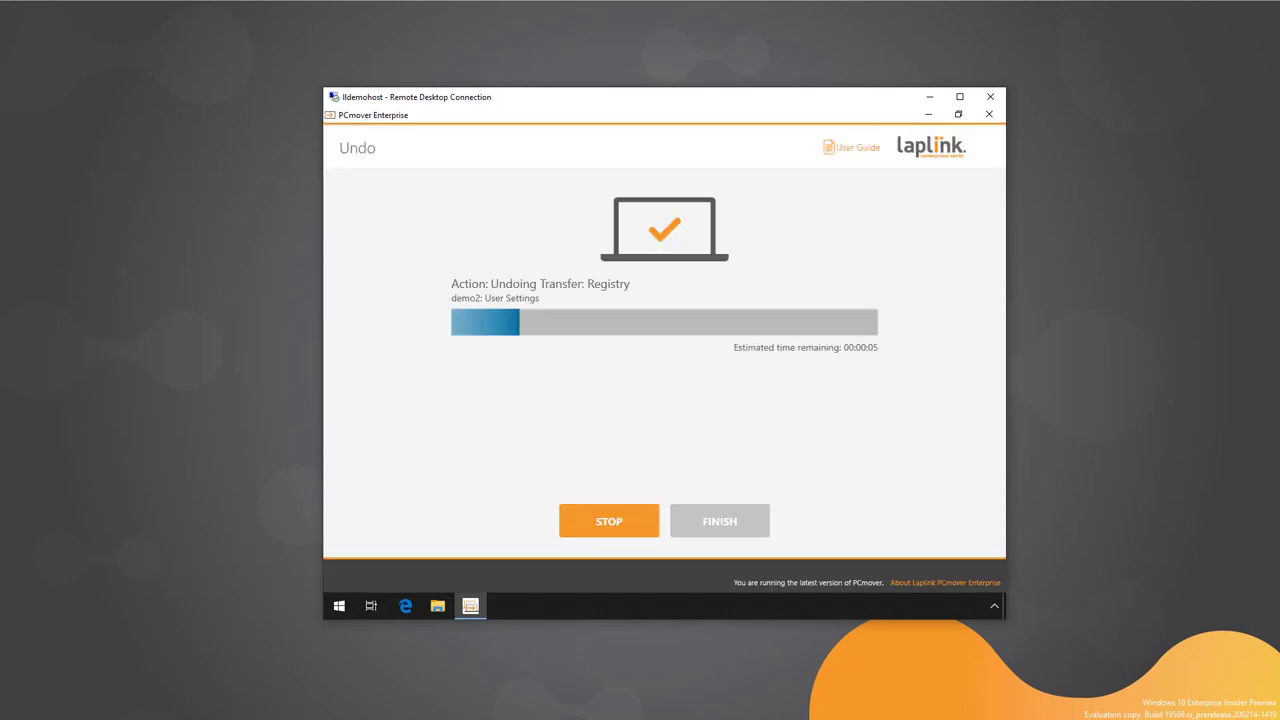
click(713, 521)
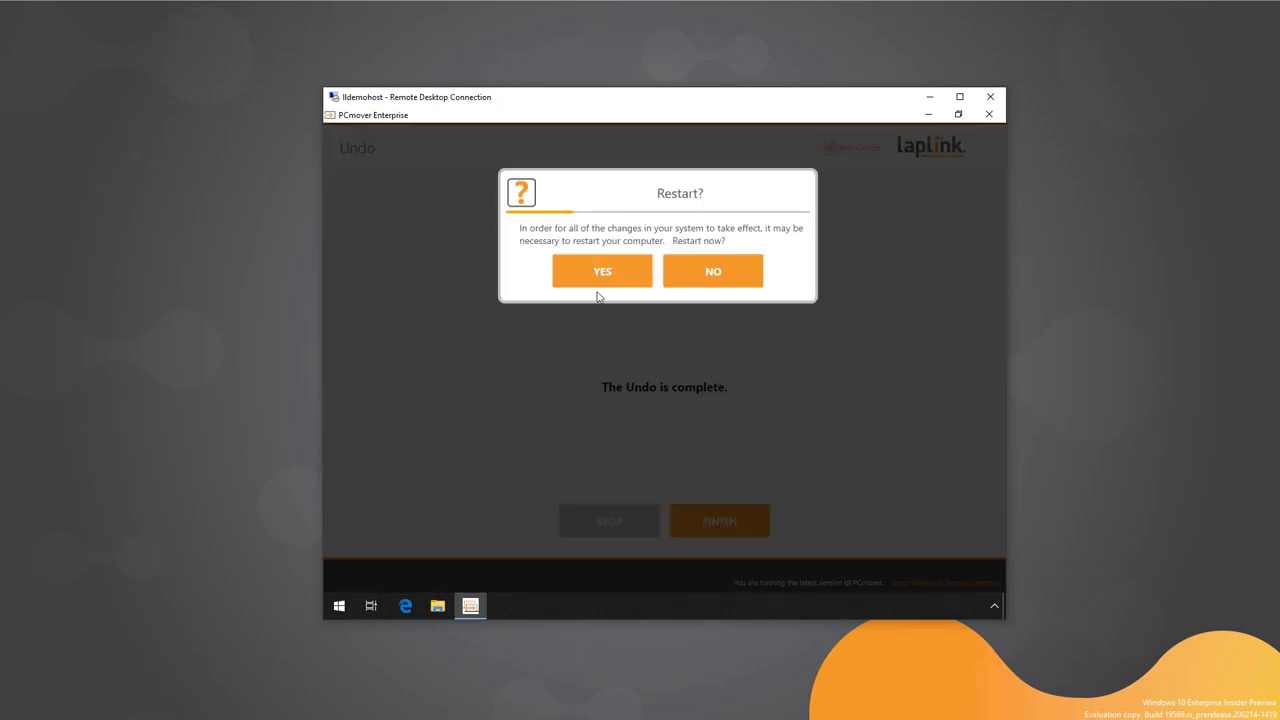
click(600, 274)
click(845, 377)
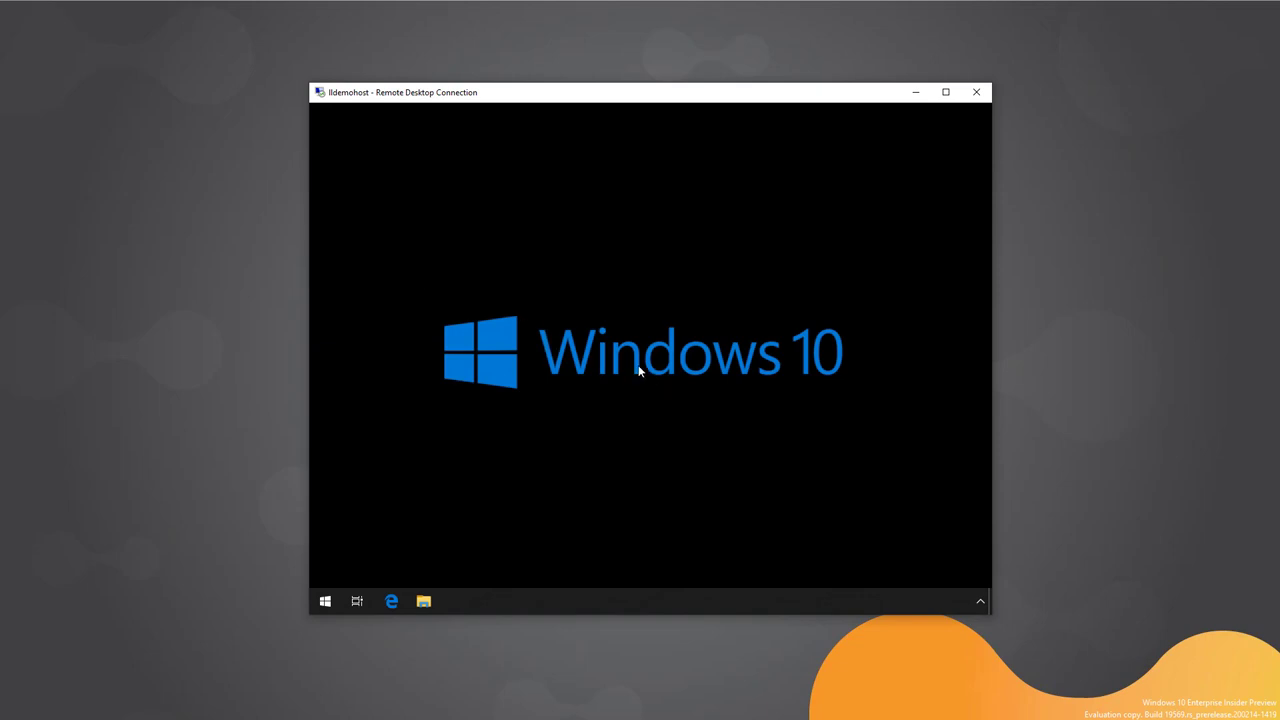
Open Computer Management and show the Local Users and Groups user list
right_click(321, 602)
click(385, 536)
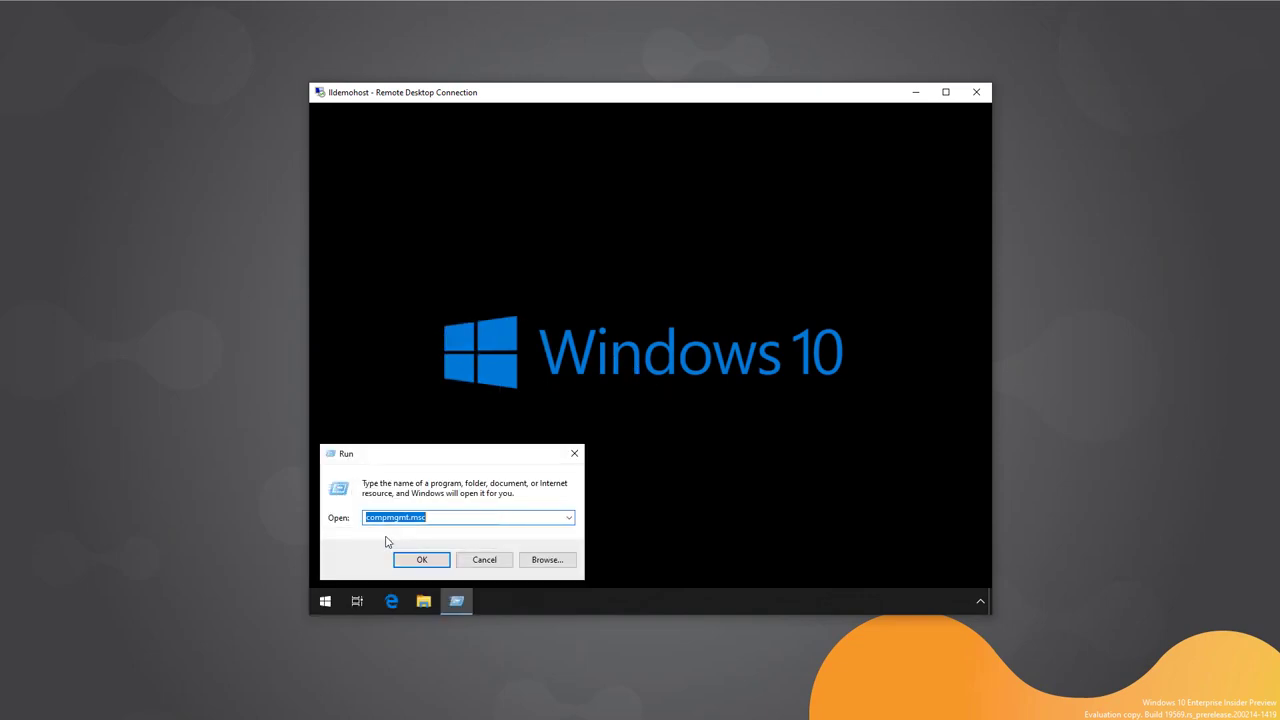
key(Return)
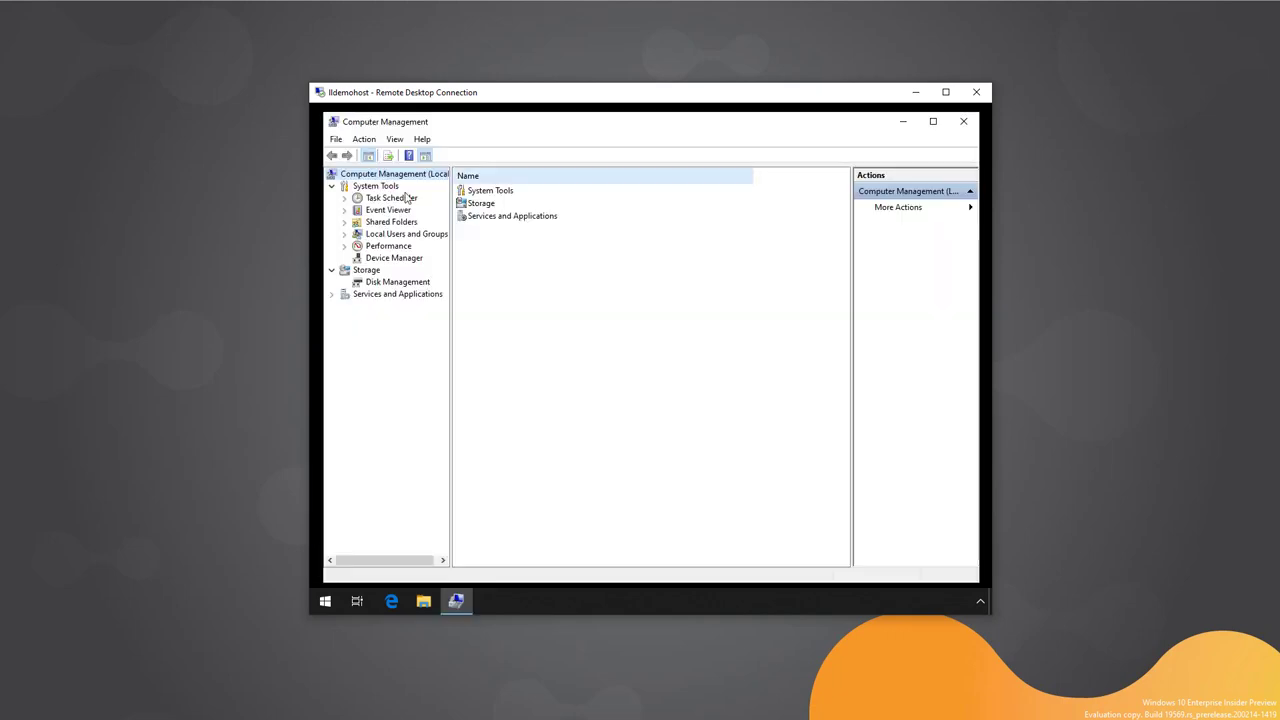
click(344, 234)
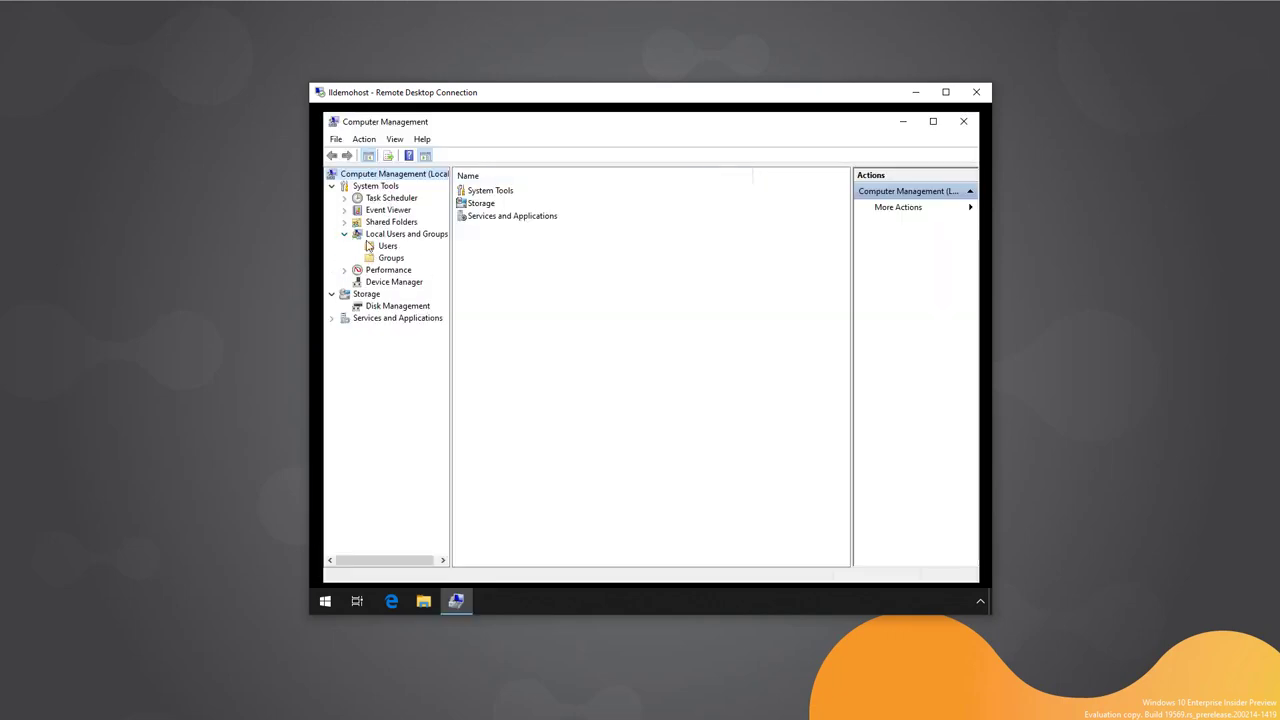
click(376, 248)
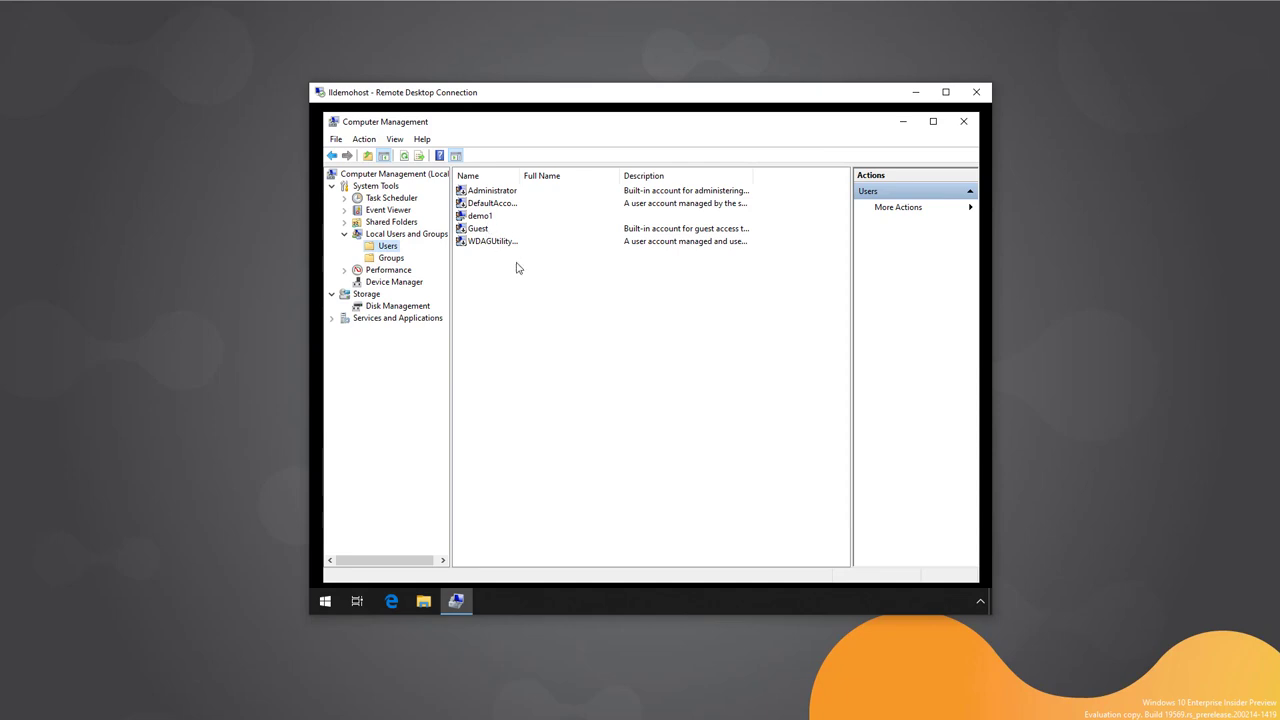
click(482, 218)
Create local user 'newuser' with a password, not requiring a change at next logon
right_click(481, 298)
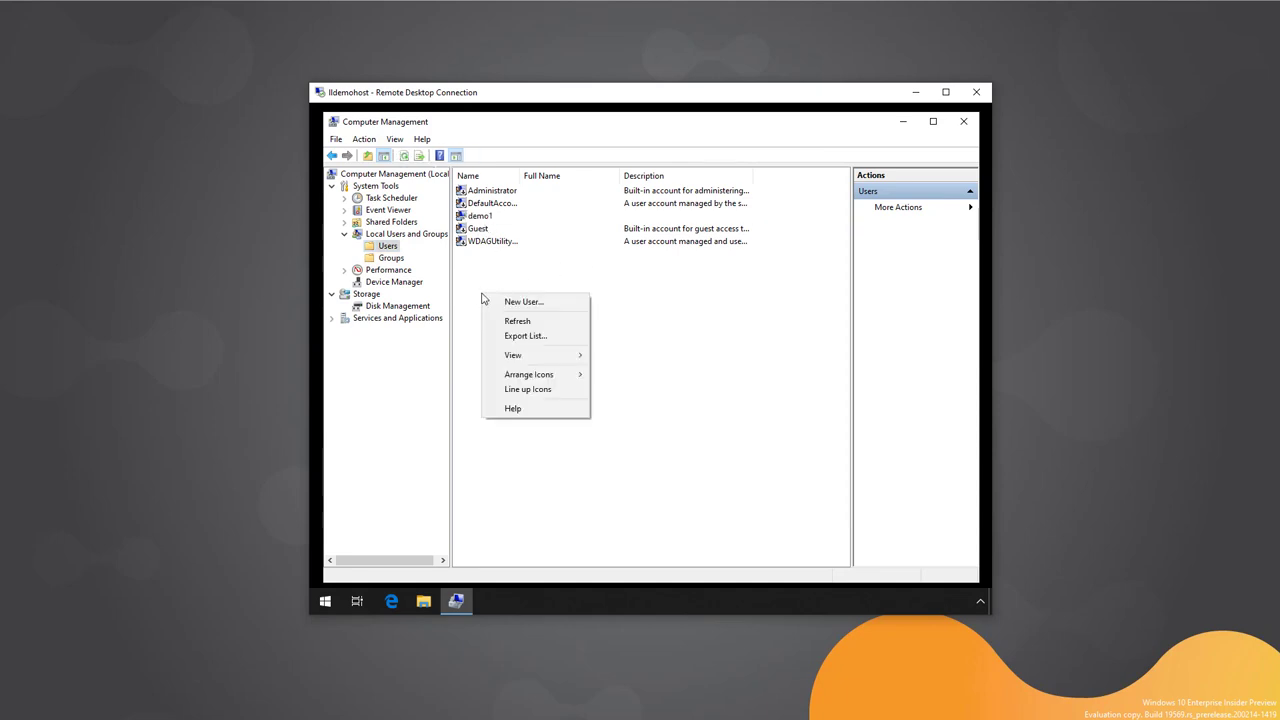
click(516, 303)
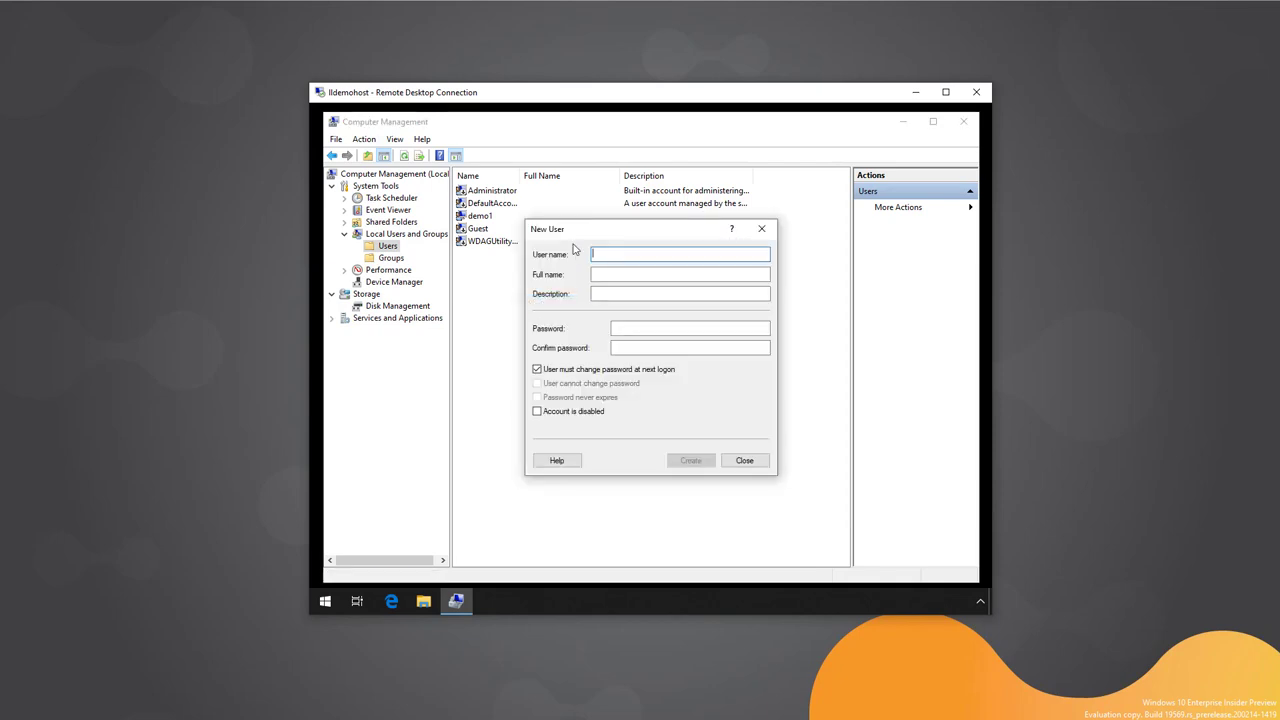
text(newus)
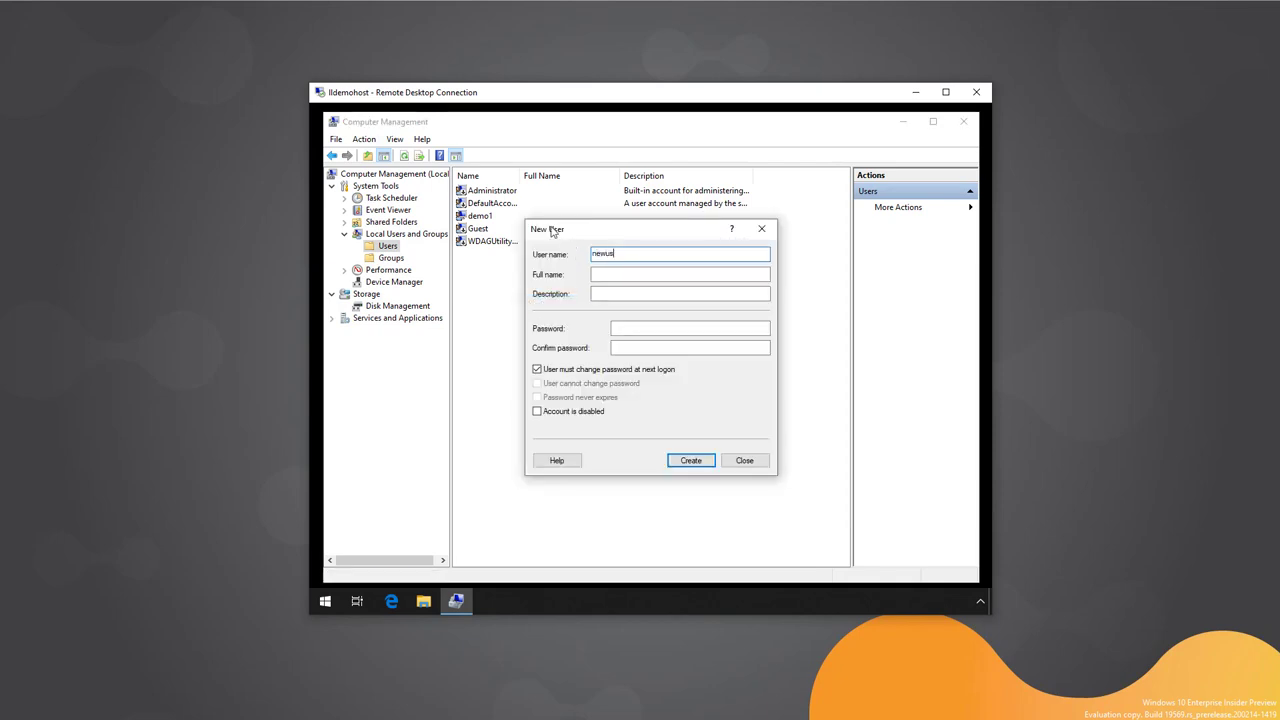
text(er)
click(671, 331)
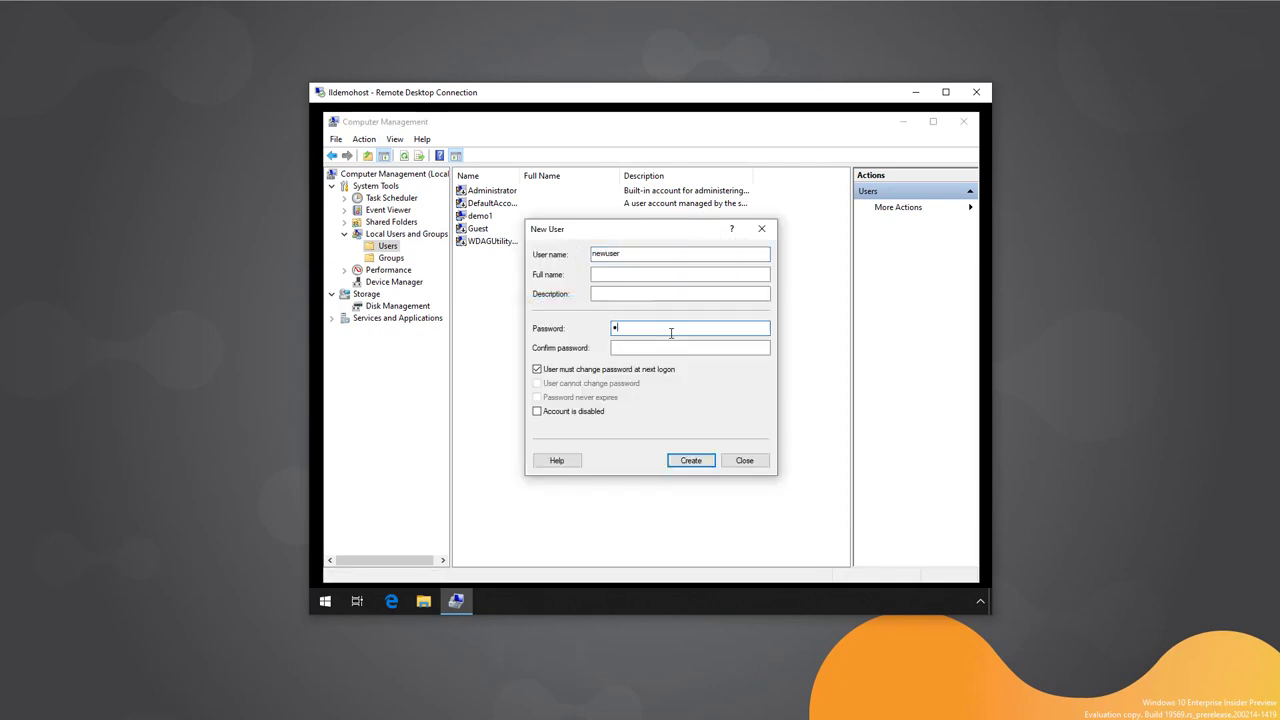
key(Tab)
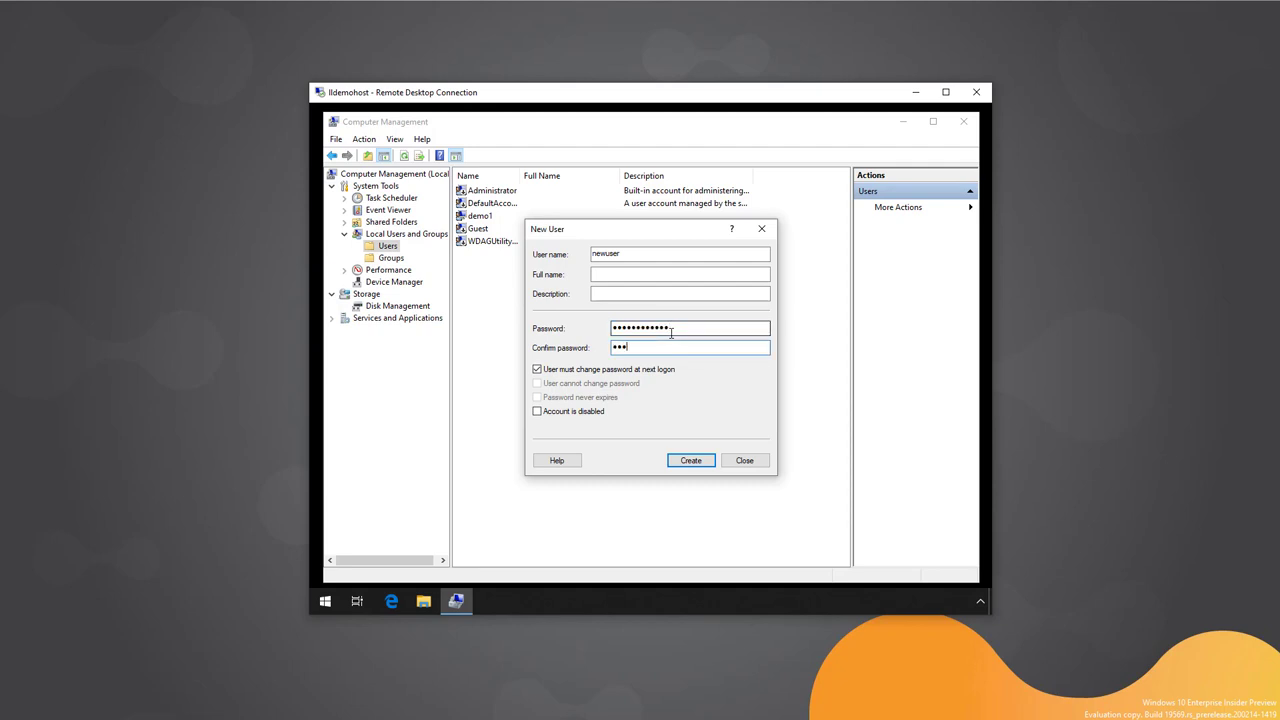
key(Tab)
key(space)
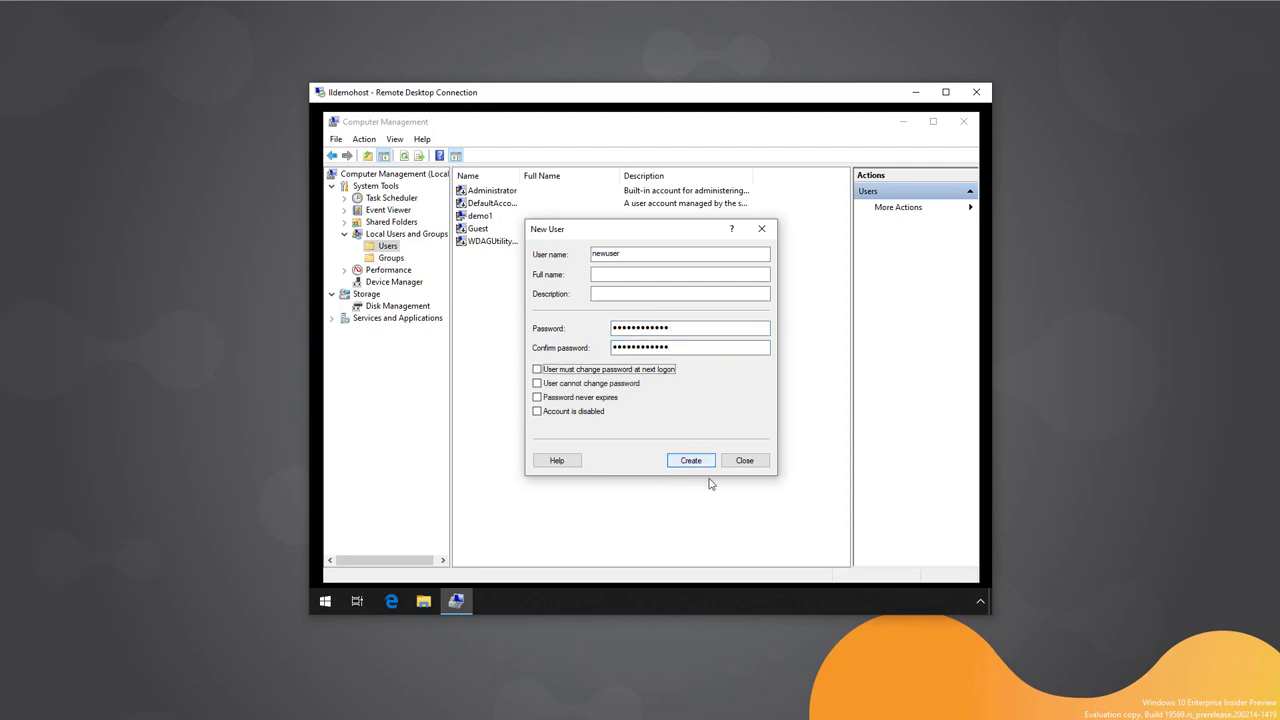
click(692, 460)
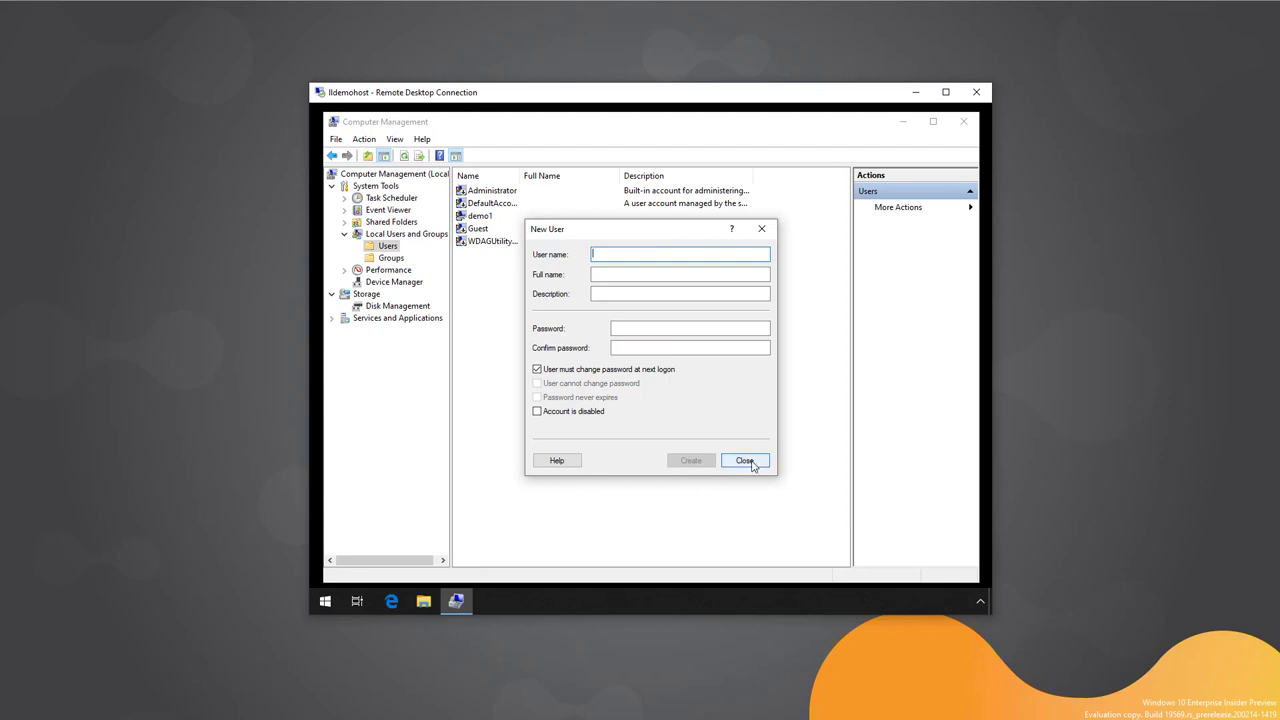
click(745, 460)
Add newuser to the Administrators group and close Computer Management
double_click(517, 242)
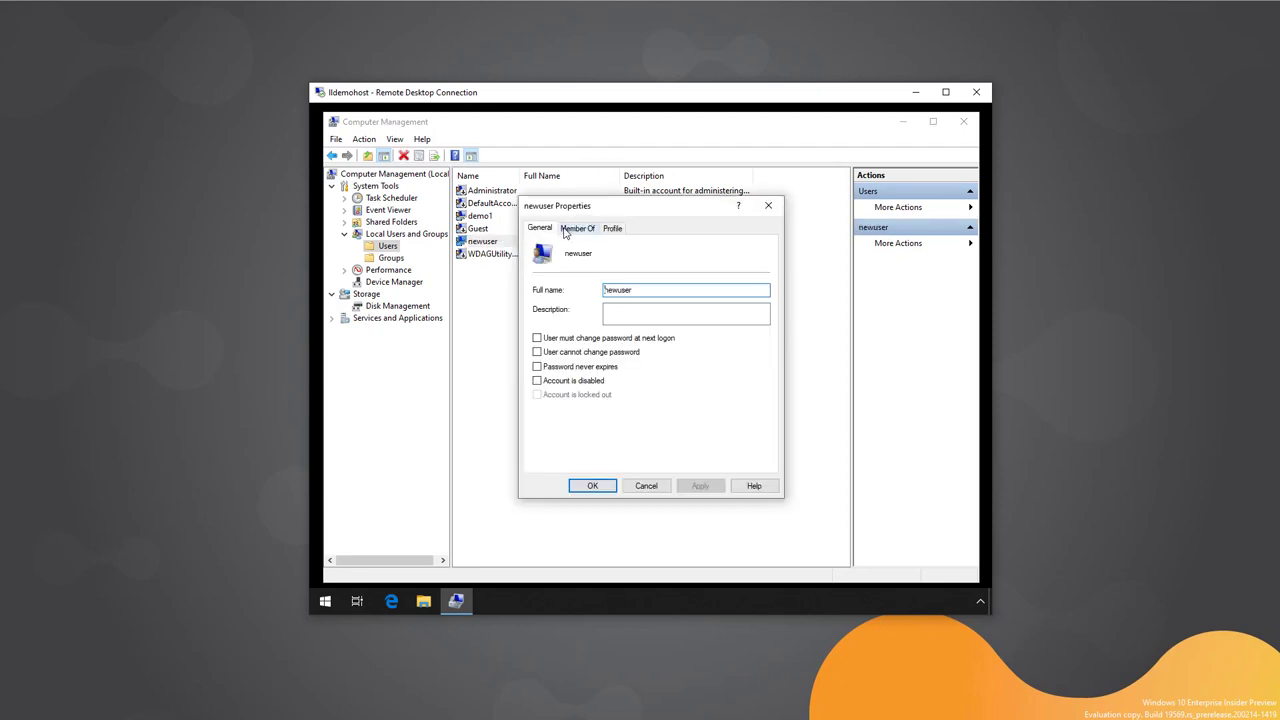
click(577, 228)
click(548, 457)
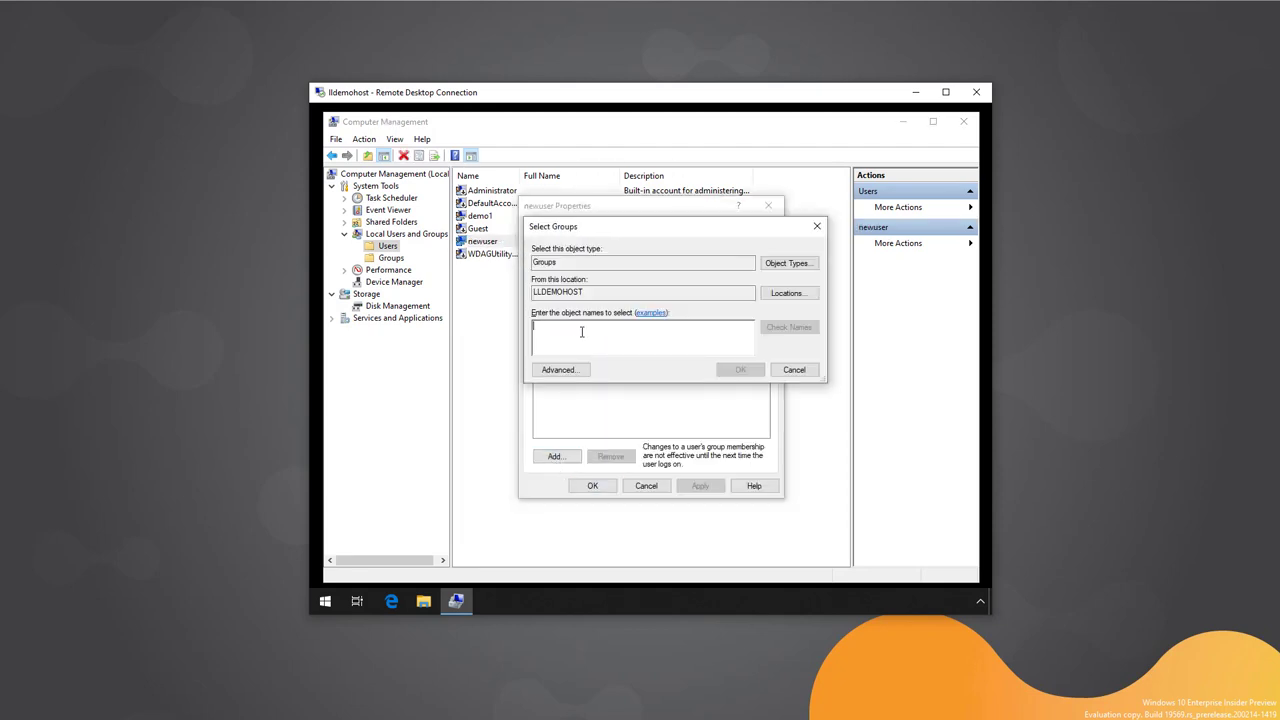
text(adminis)
text(te)
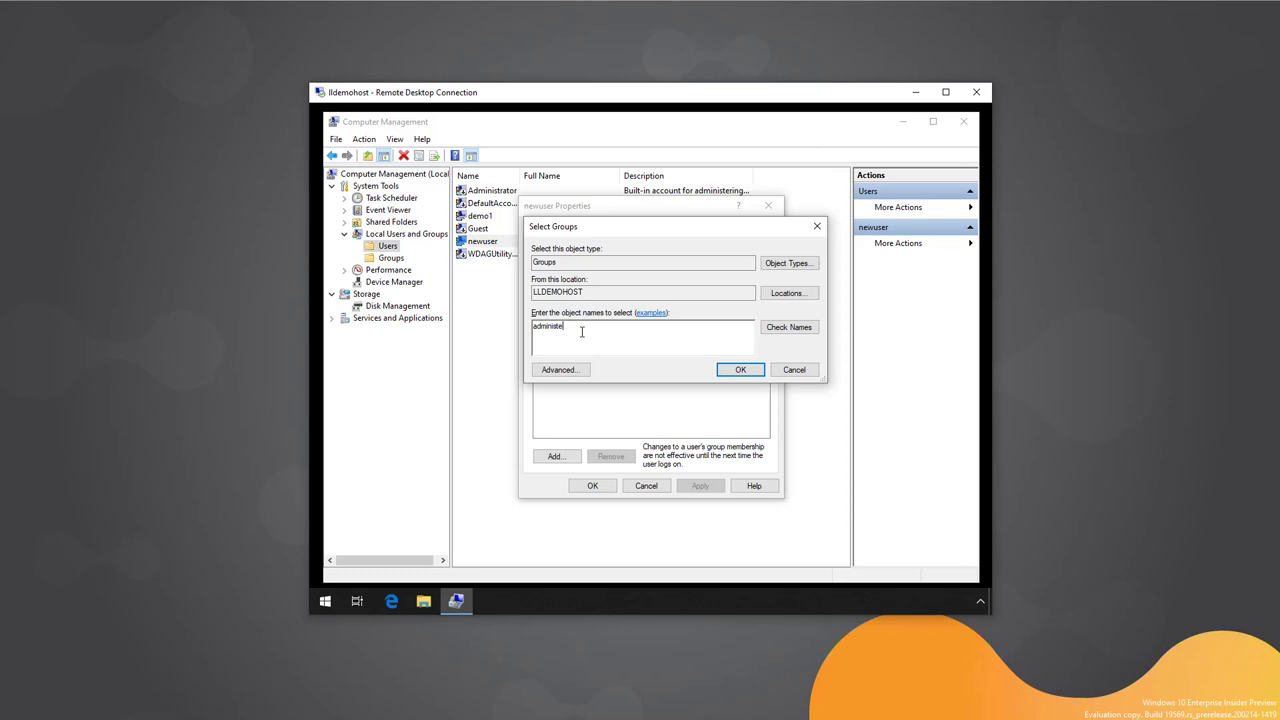
text(rato)
key(Return)
click(590, 486)
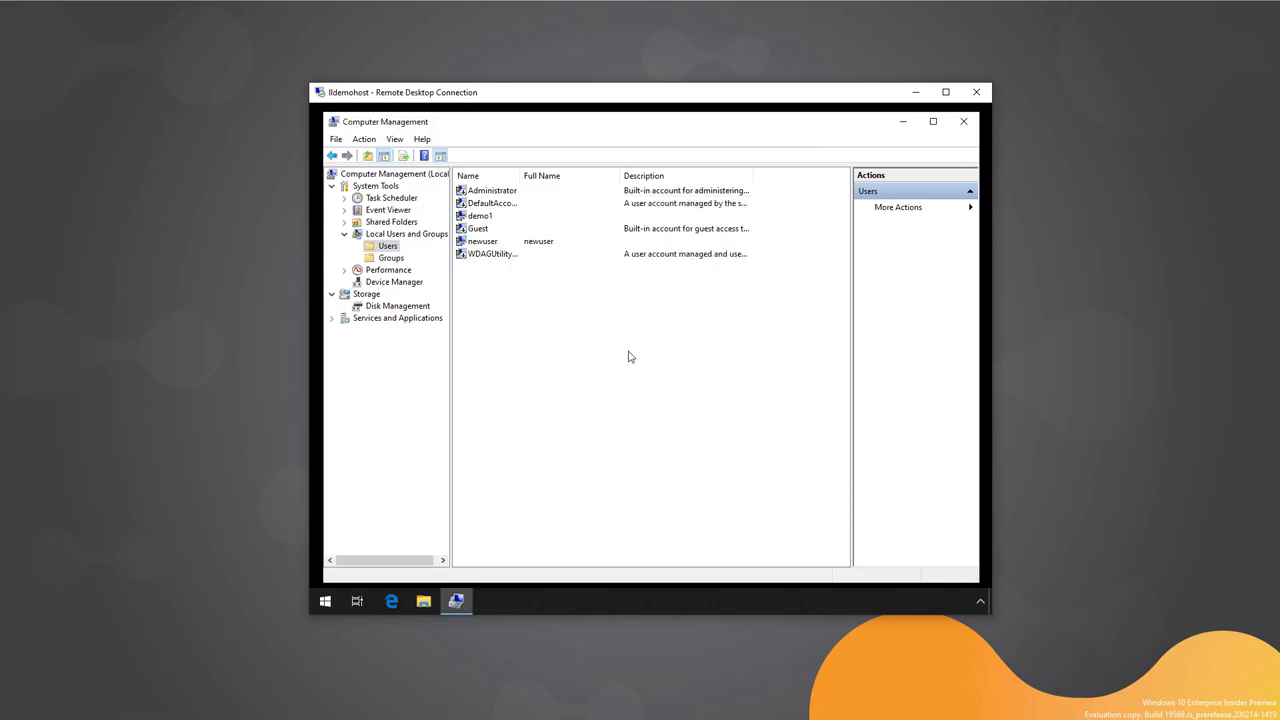
key(alt+F4)
key(alt+F4)
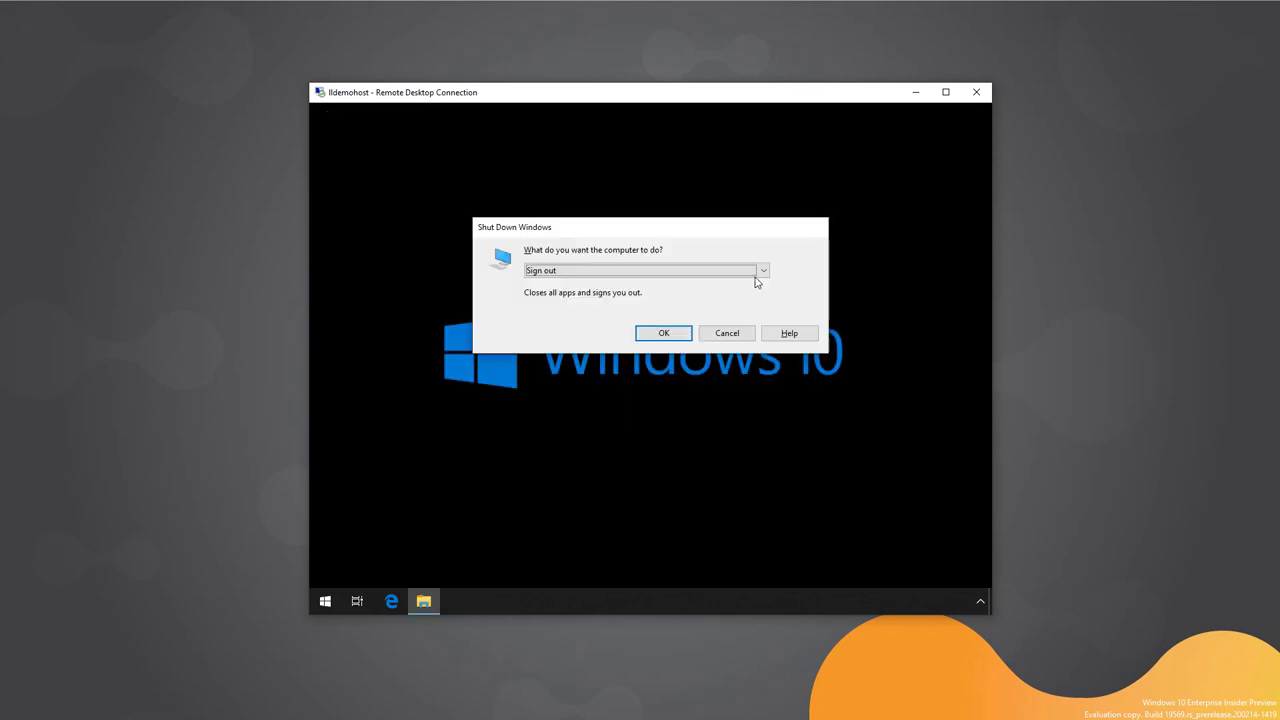
Sign out of the remote session and accept the privacy settings on signing back in
click(663, 332)
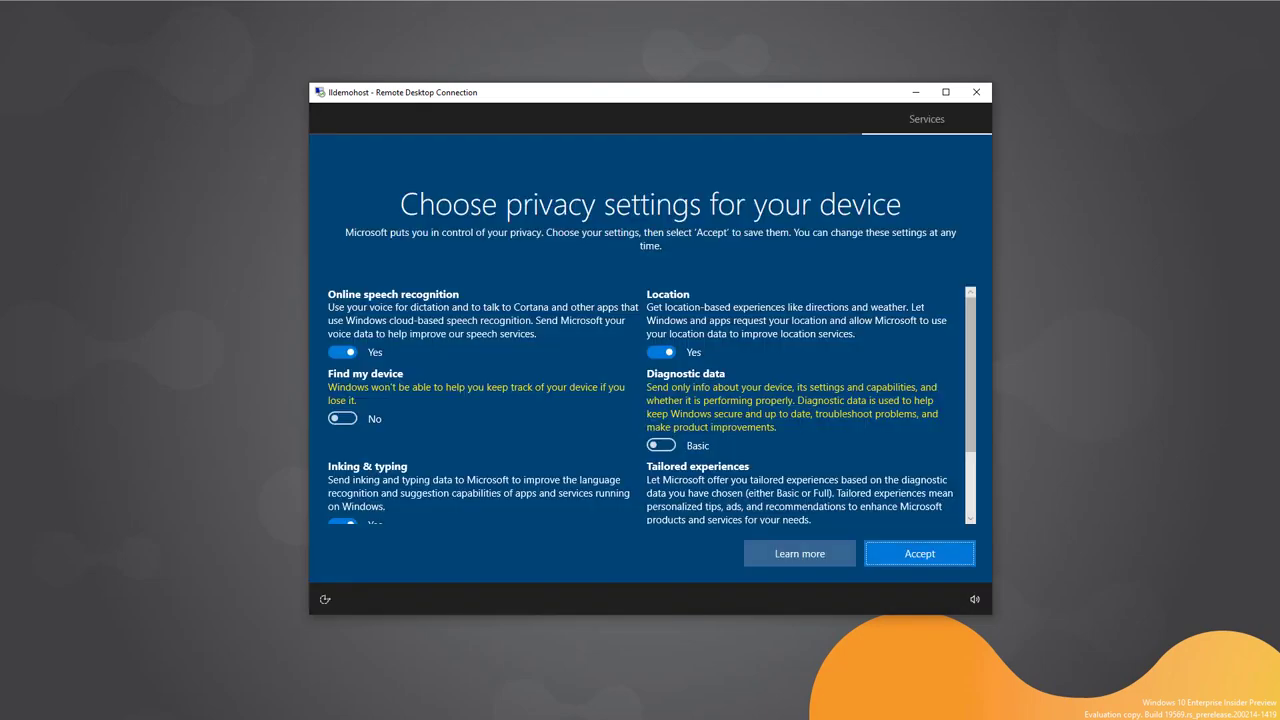
click(919, 553)
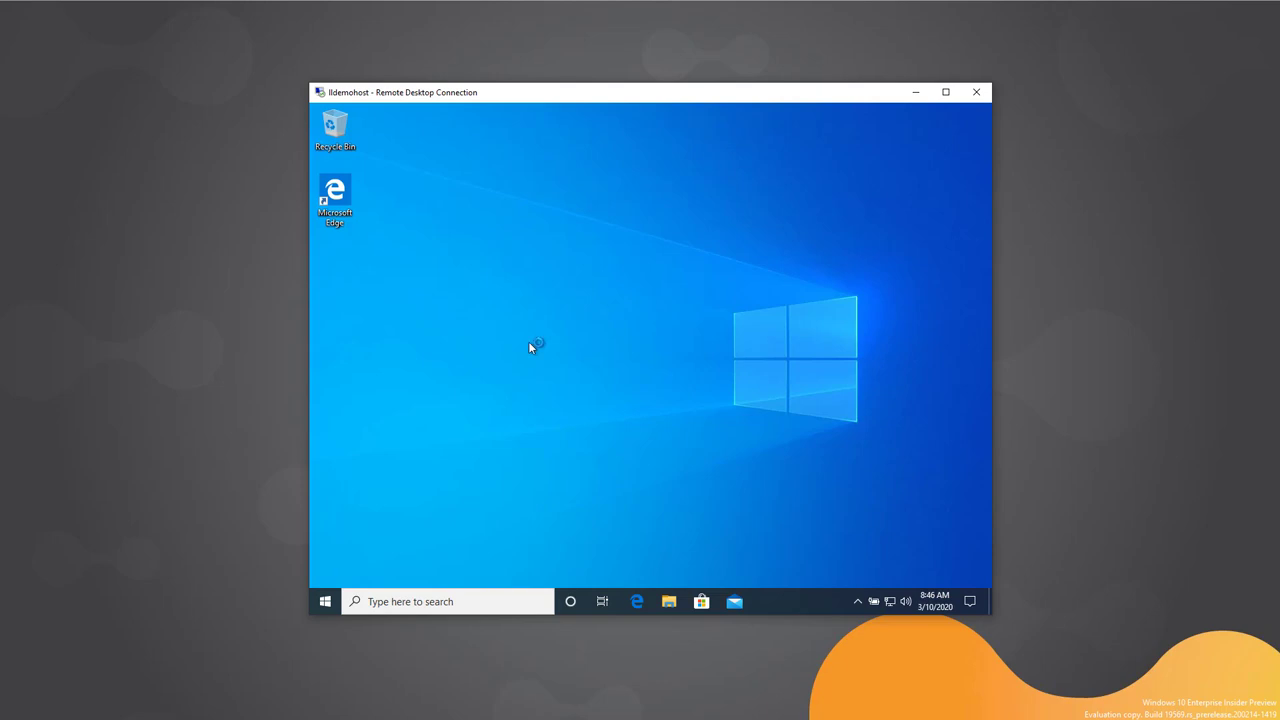
Launch PCmover from the \\lldemohost\pcme\PCME11-DEMO network share via the Run box
right_click(320, 608)
click(379, 542)
text(\)
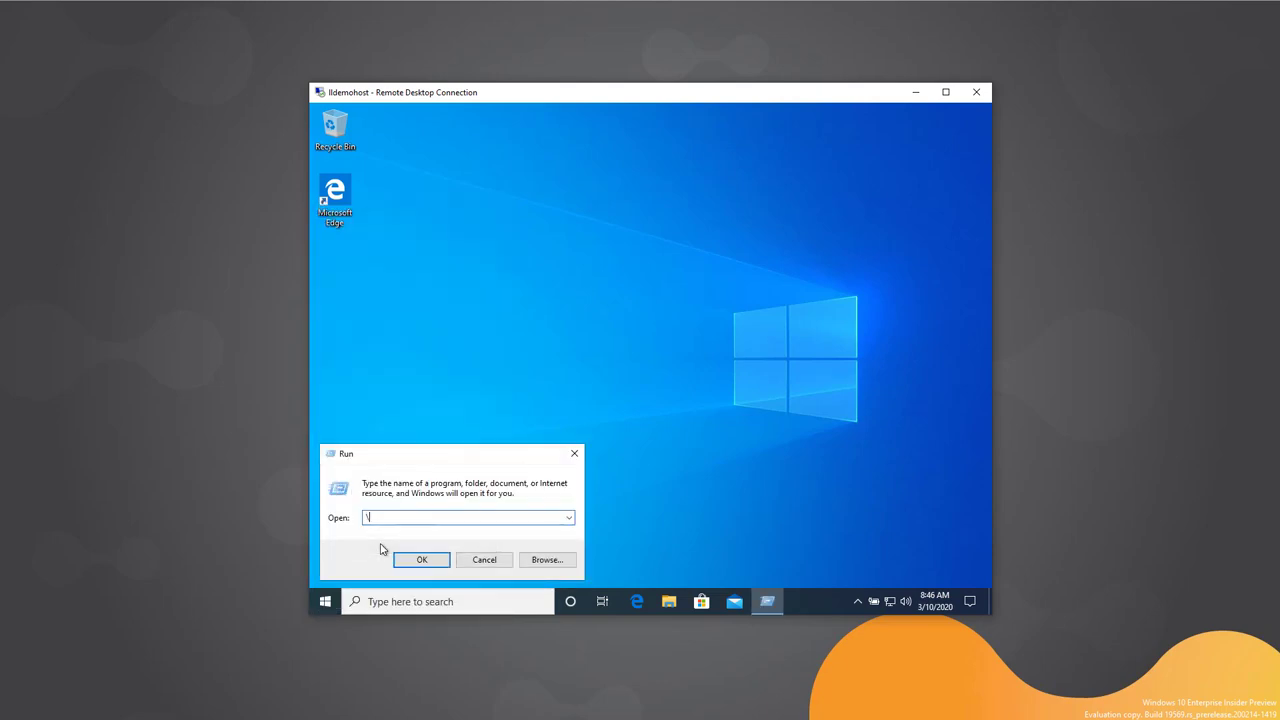
text(\lldemohost\pcme\)
key(Down)
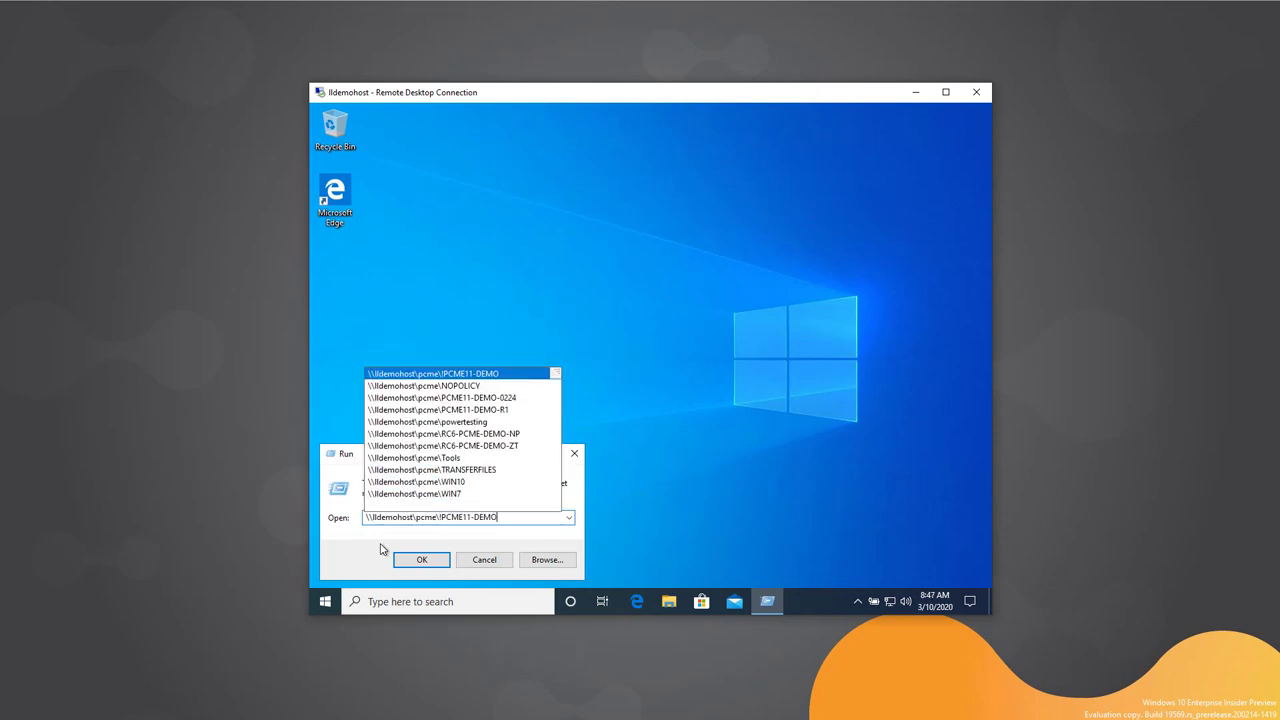
text(\pcmover.)
key(Return)
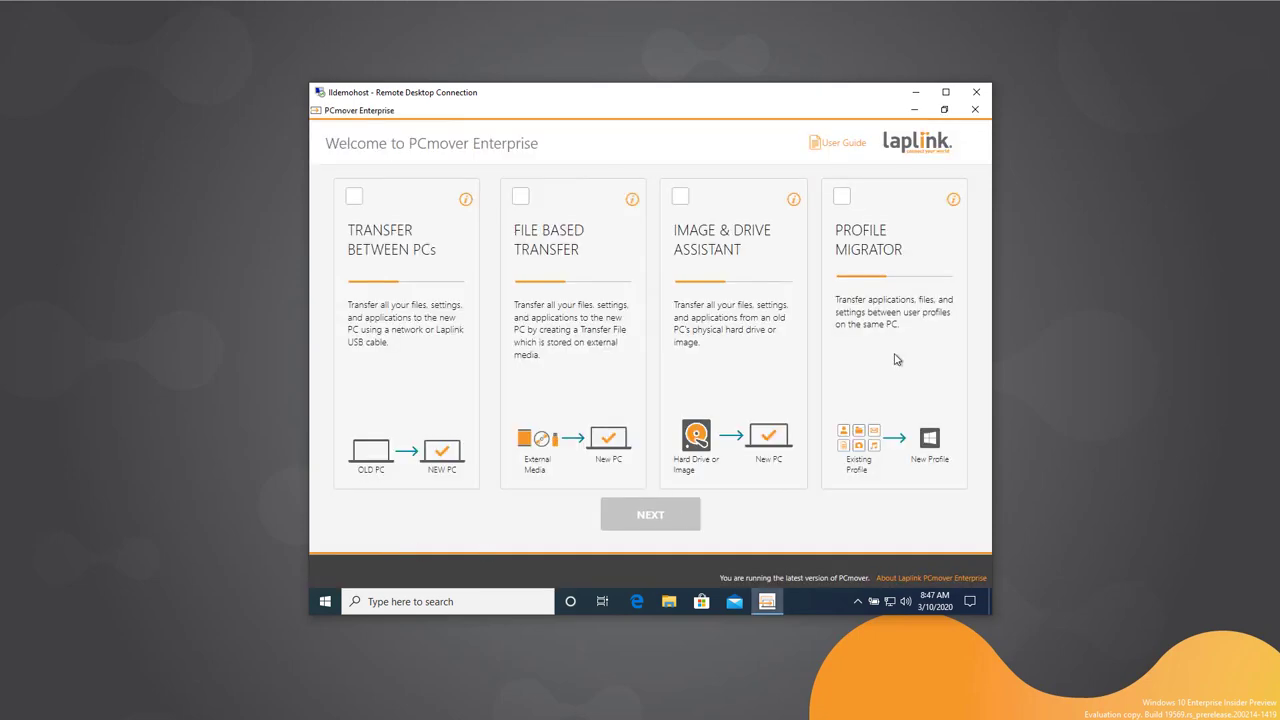
Select Profile Migrator and continue through the system analysis to the User Accounts page
click(895, 358)
click(680, 514)
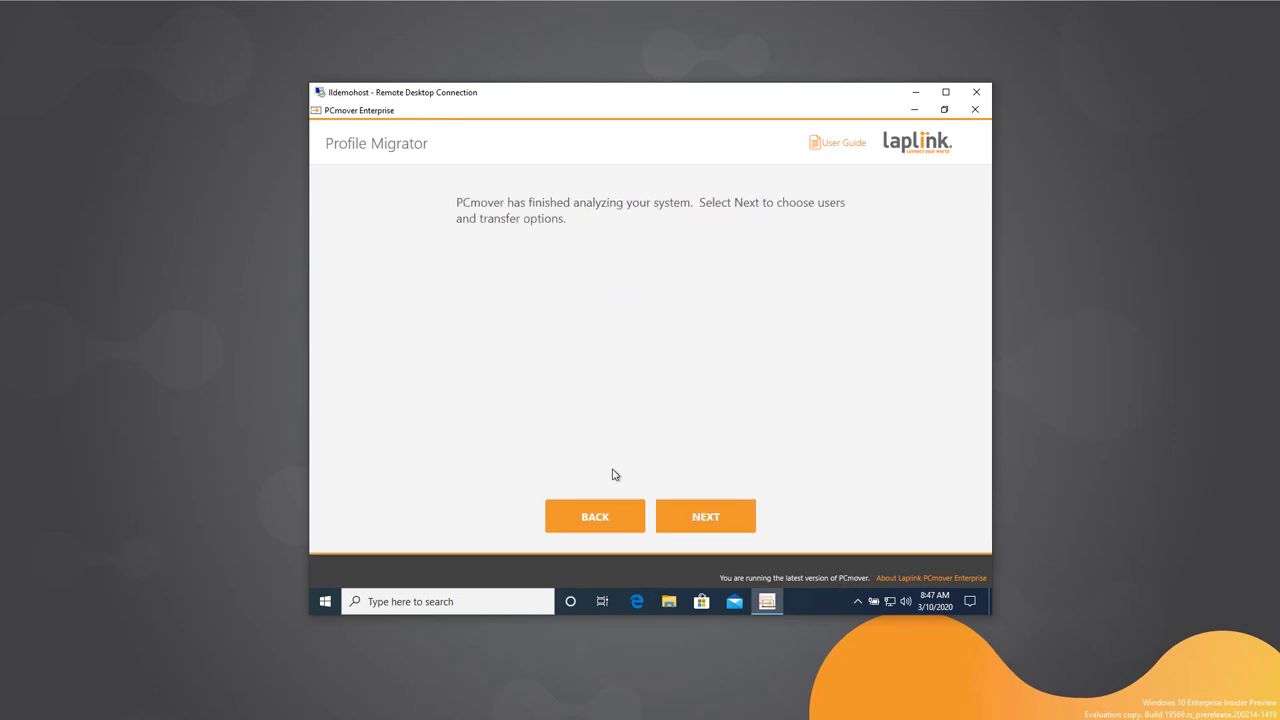
click(684, 516)
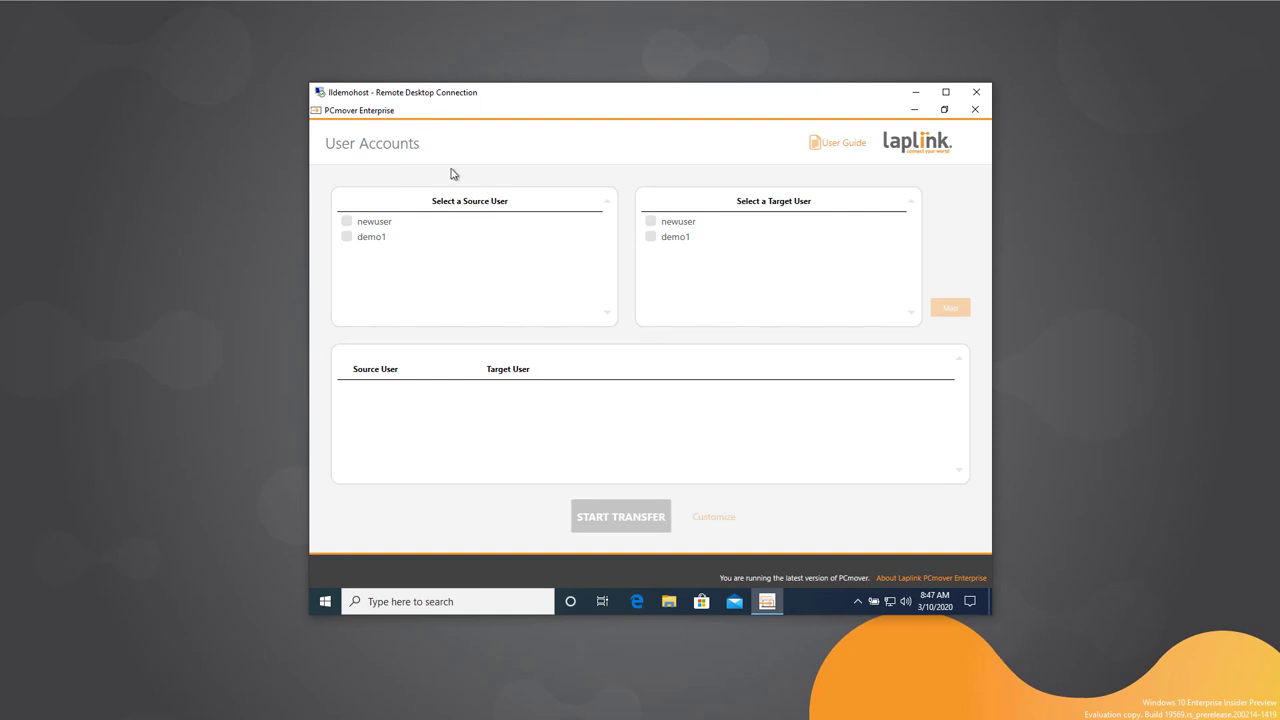
Map the source user demo1 onto the target user newuser
click(349, 238)
click(651, 222)
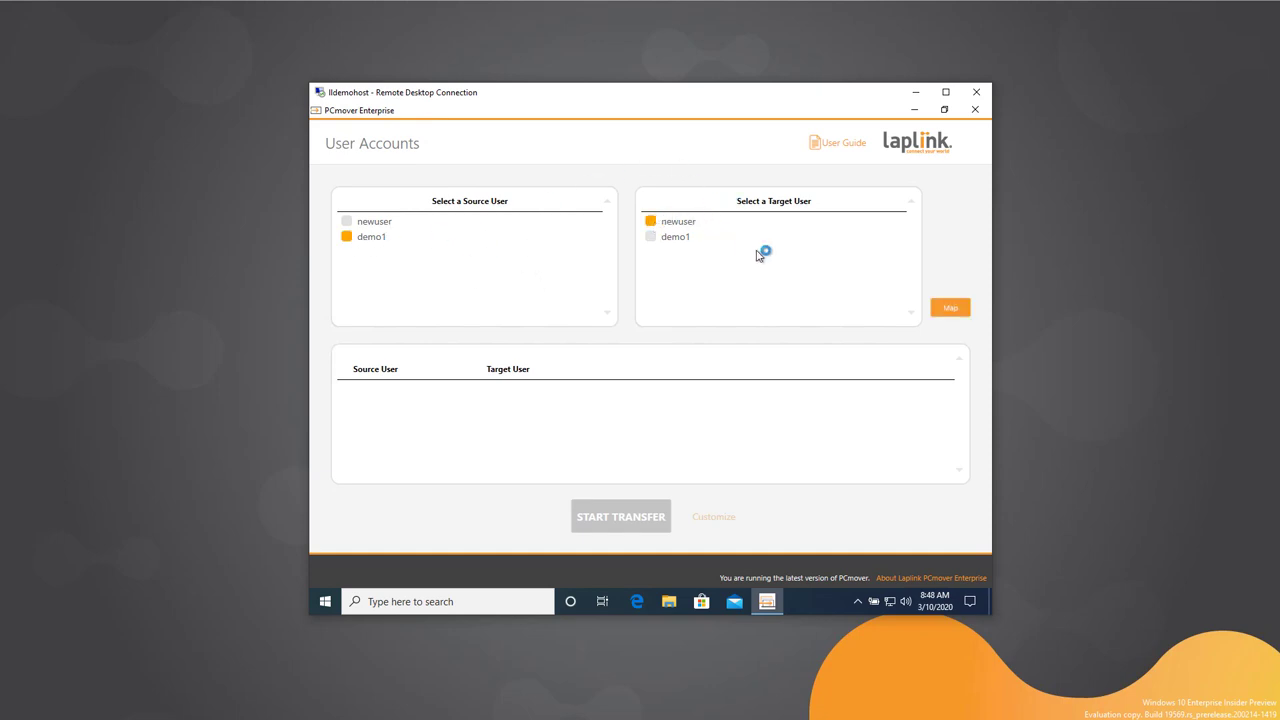
click(949, 308)
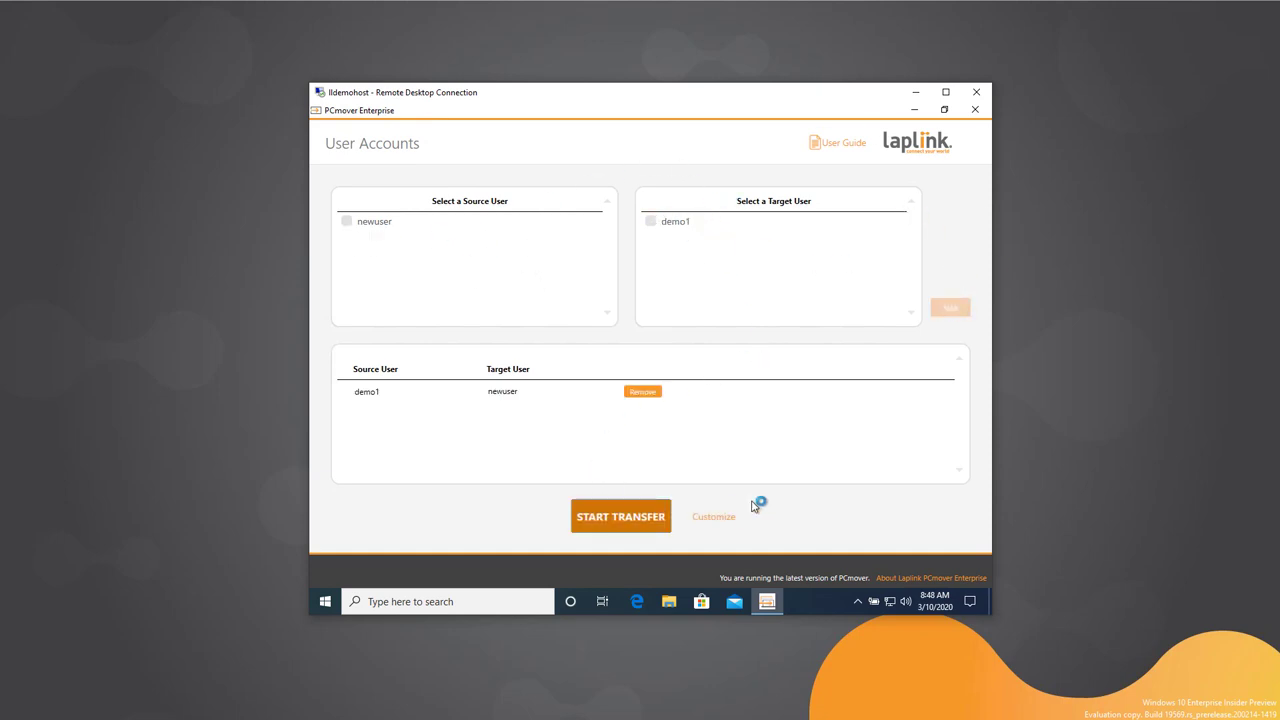
Review the transfer summary, run the profile transfer, and finish with a restart
click(710, 518)
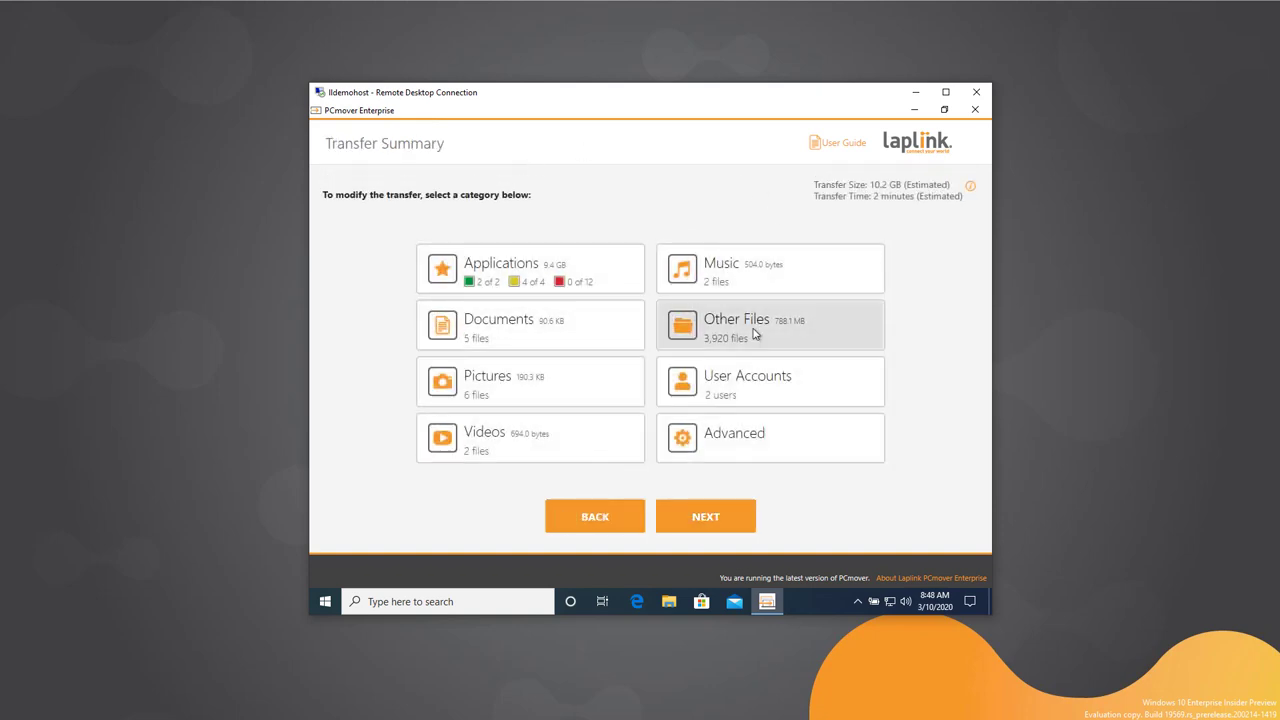
click(712, 517)
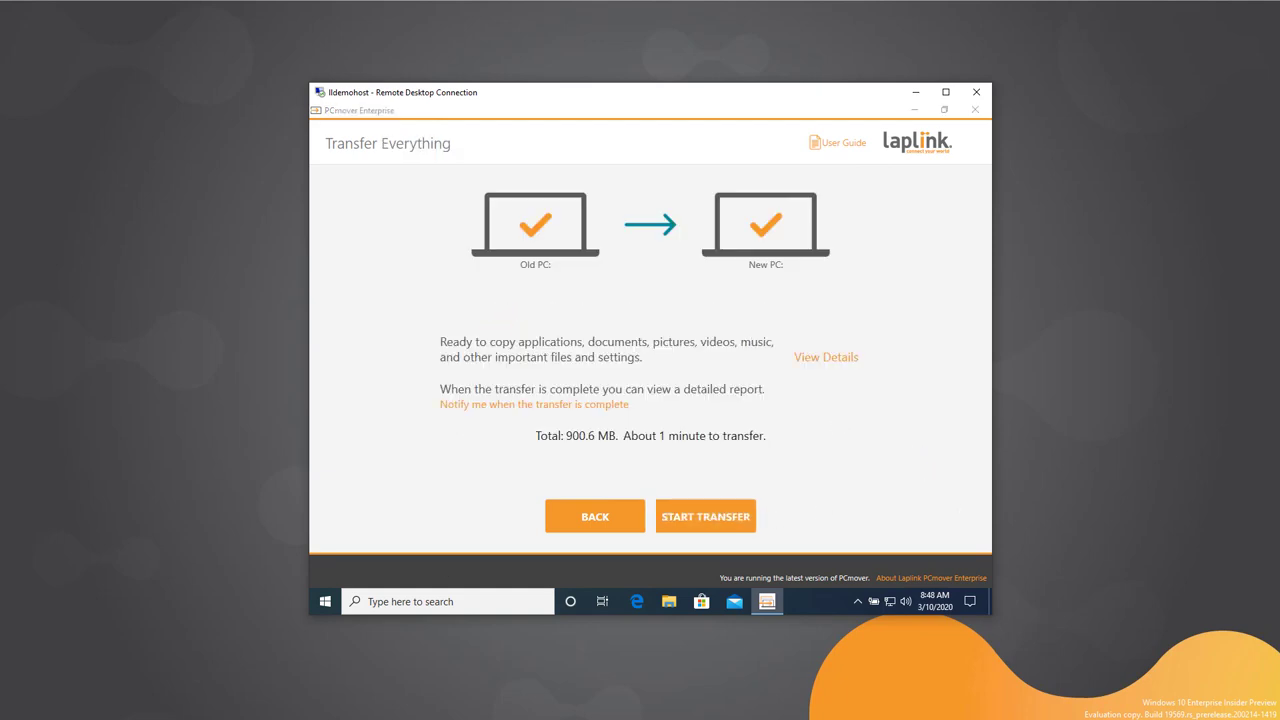
click(712, 517)
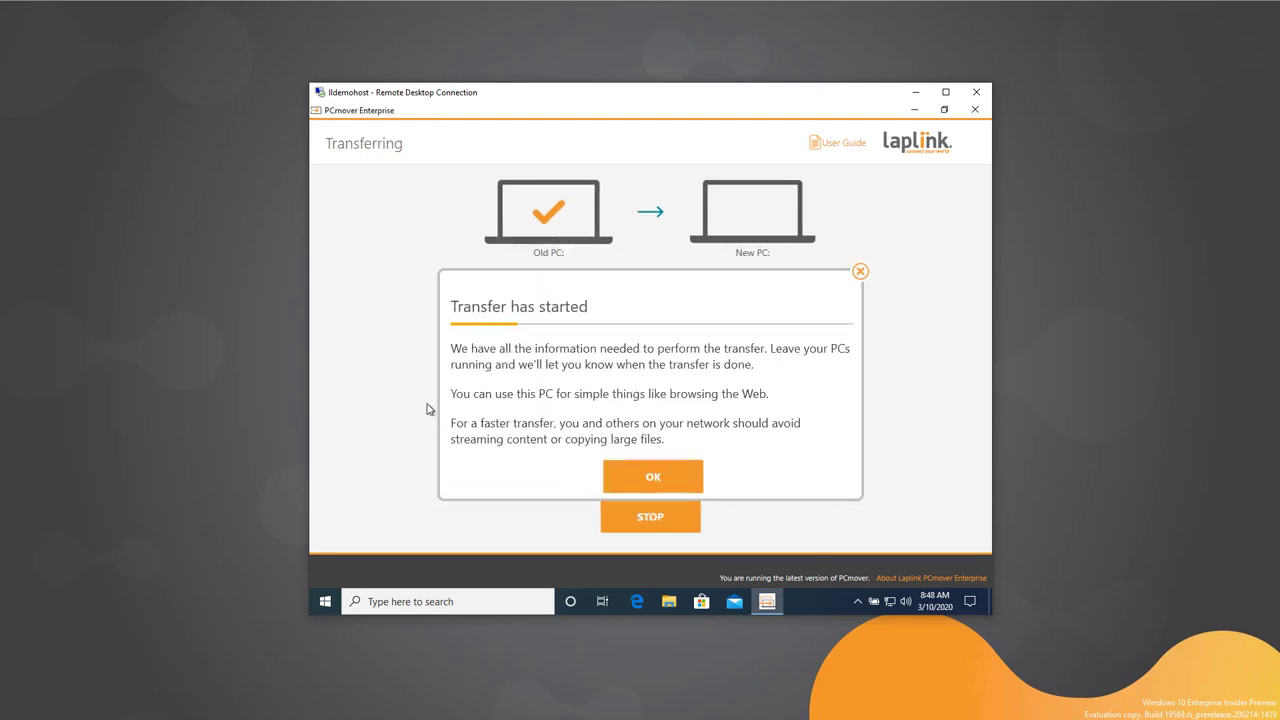
click(622, 466)
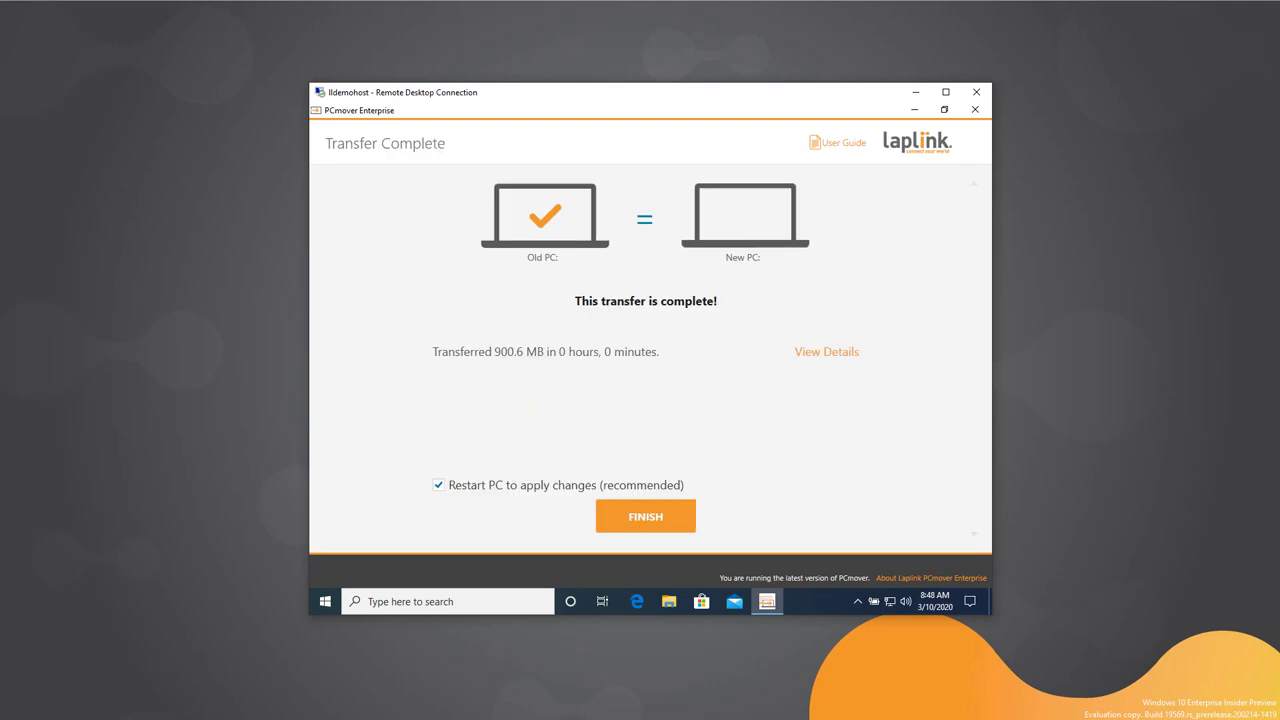
click(649, 520)
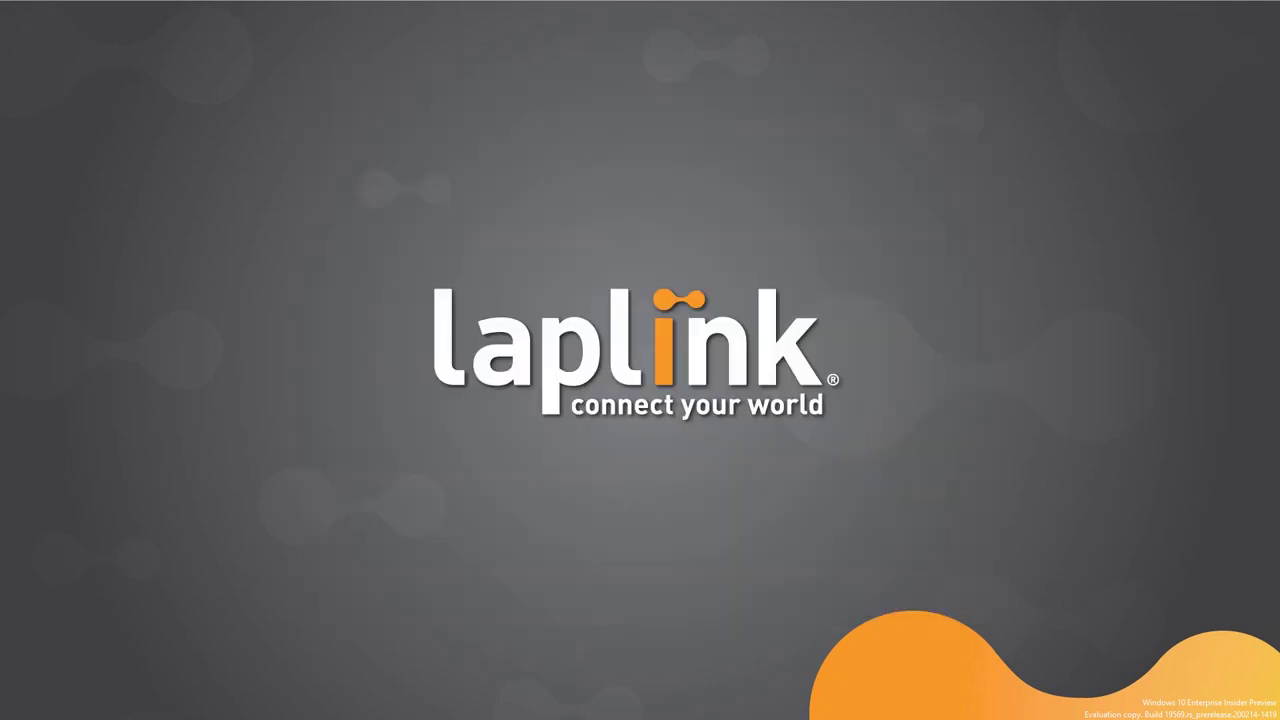